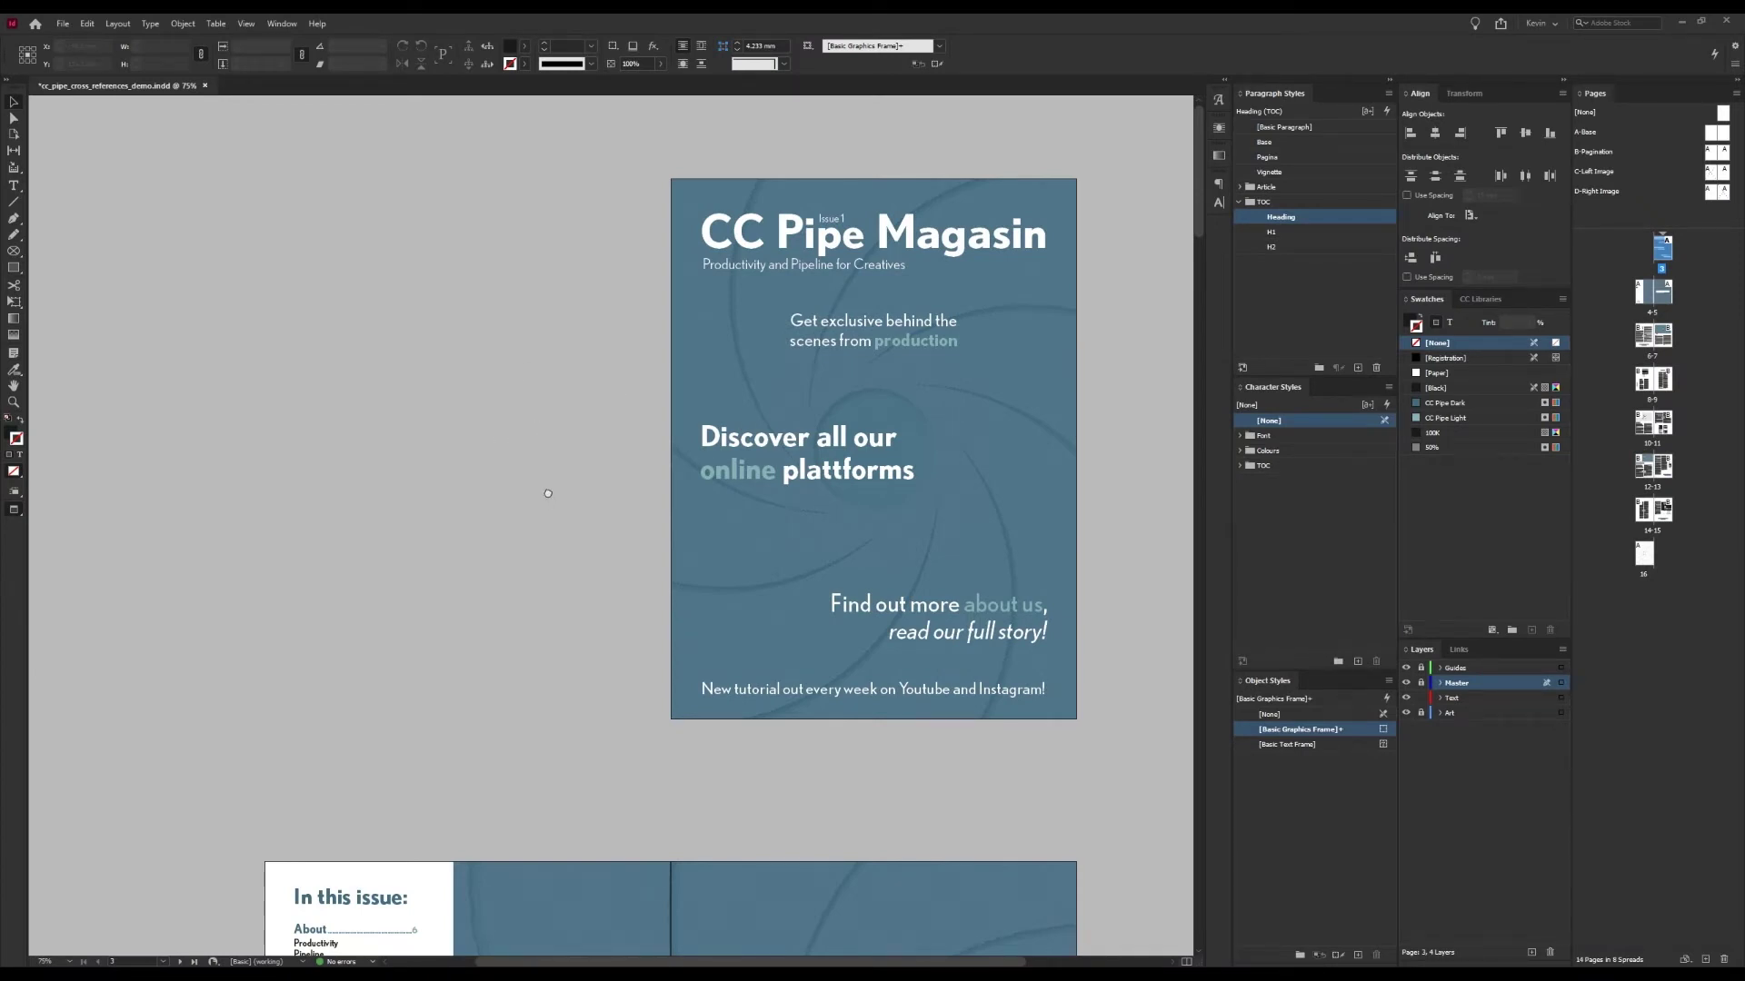
- On the About page, delete 'chapter page 12' so the byliner ends 'See how under'
scroll(549, 364, "down", 6)
scroll(554, 380, "down", 12)
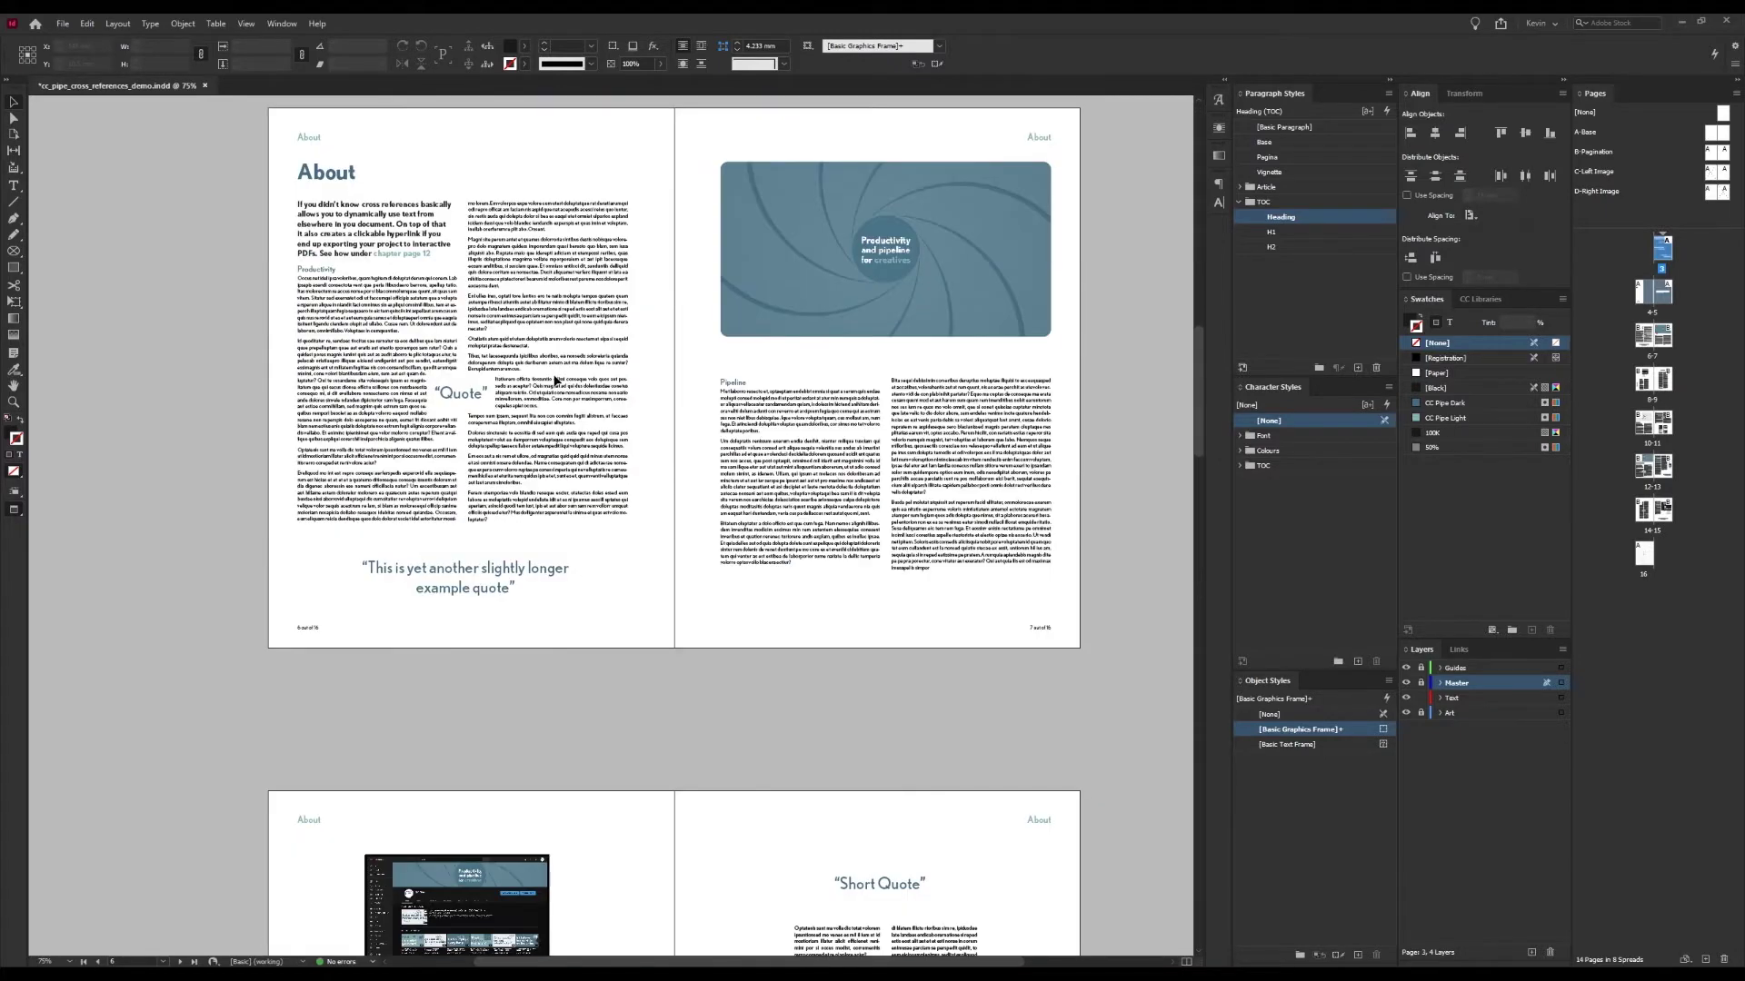
scroll(549, 379, "down", 2)
scroll(545, 373, "up", 5)
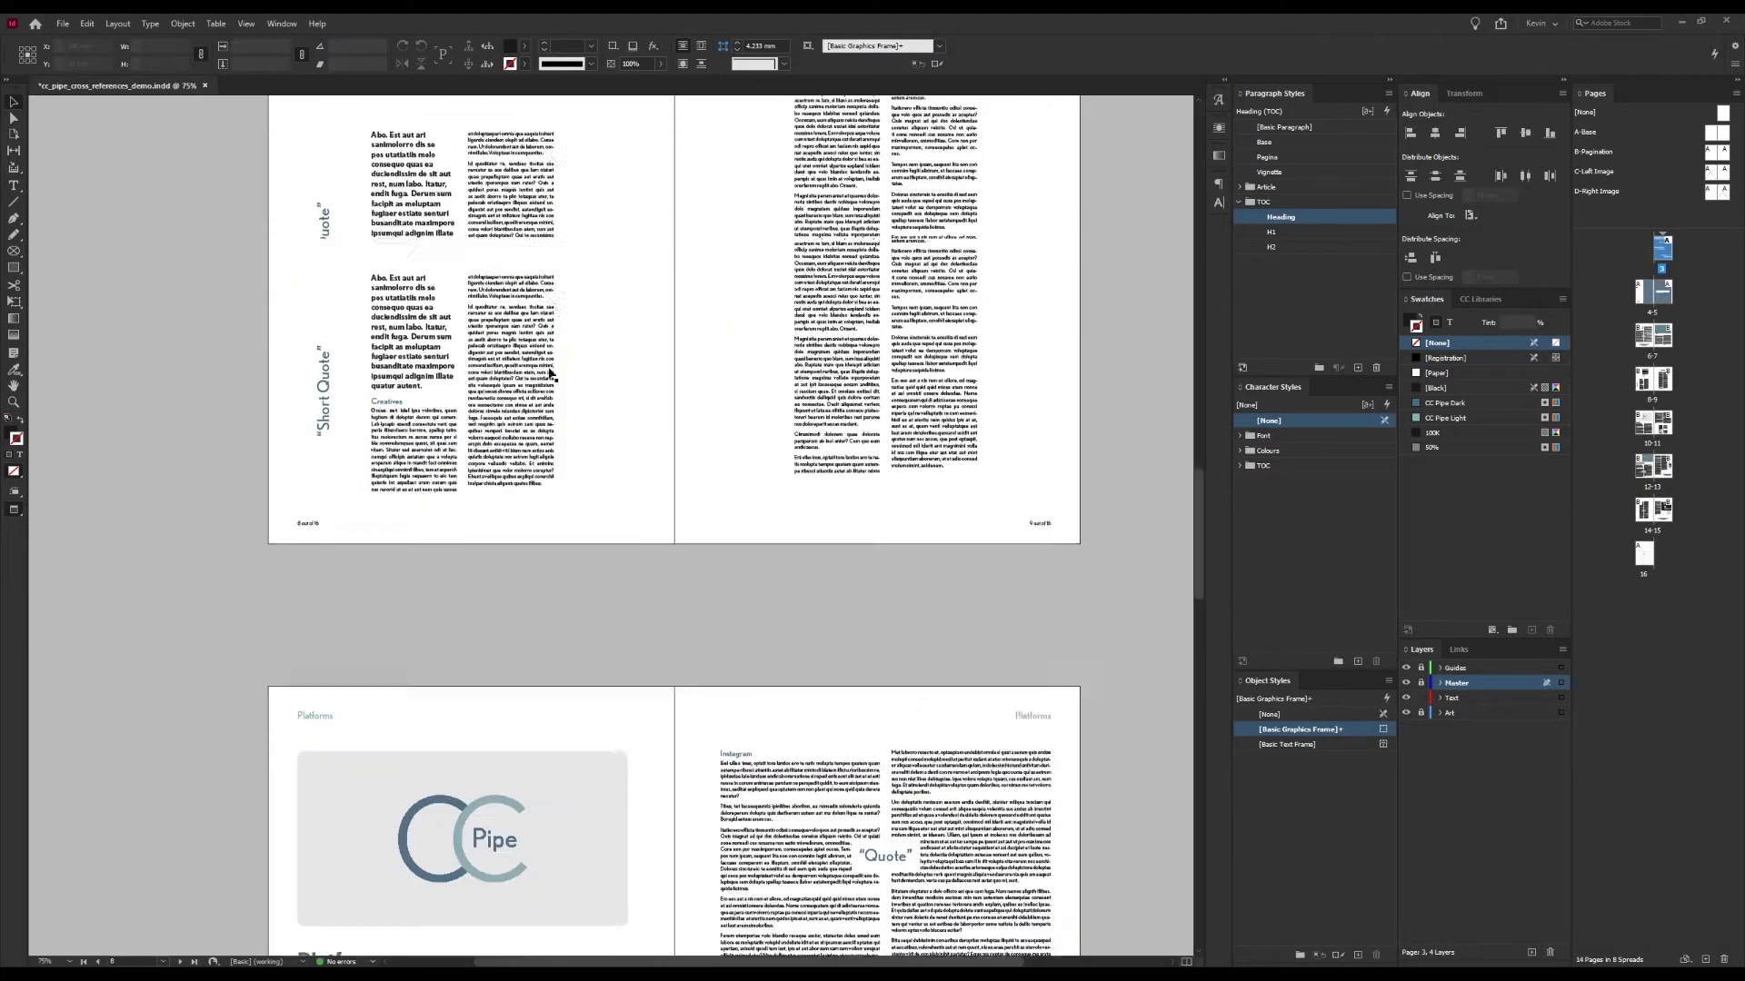
key("ctrl+equal")
key("ctrl+equal")
key("ctrl+equal")
key("ctrl+equal")
key("ctrl+equal")
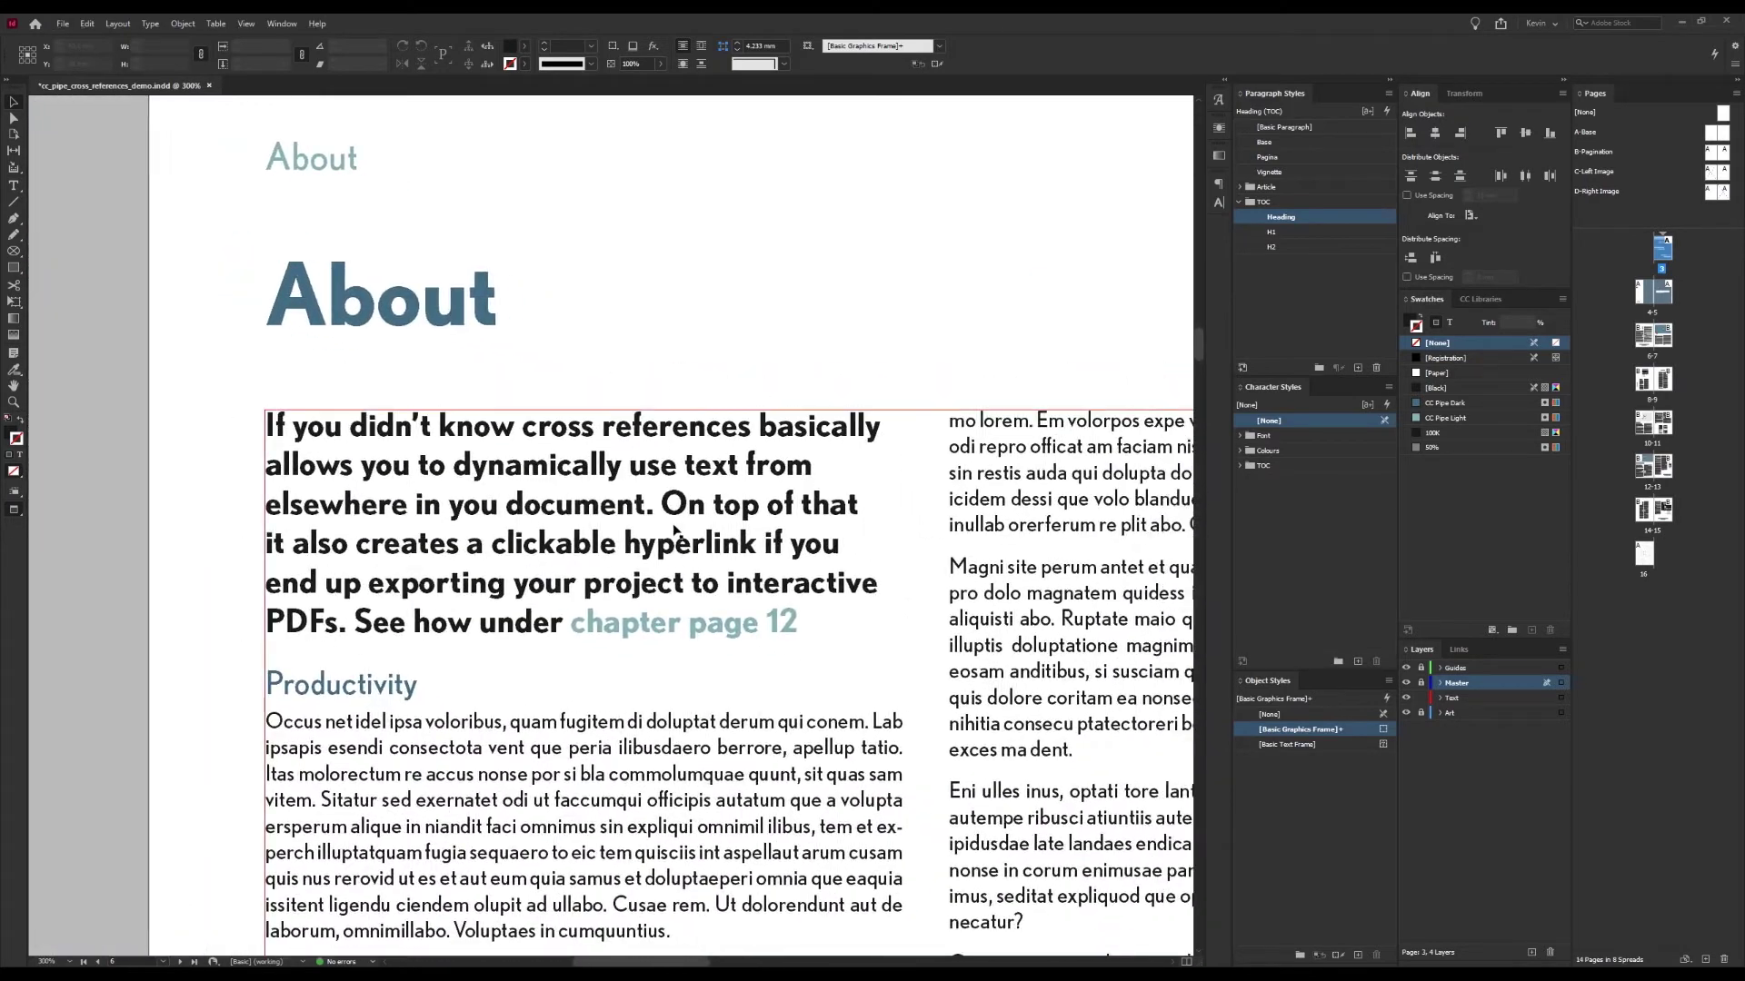
double_click(759, 622)
left_click(823, 622)
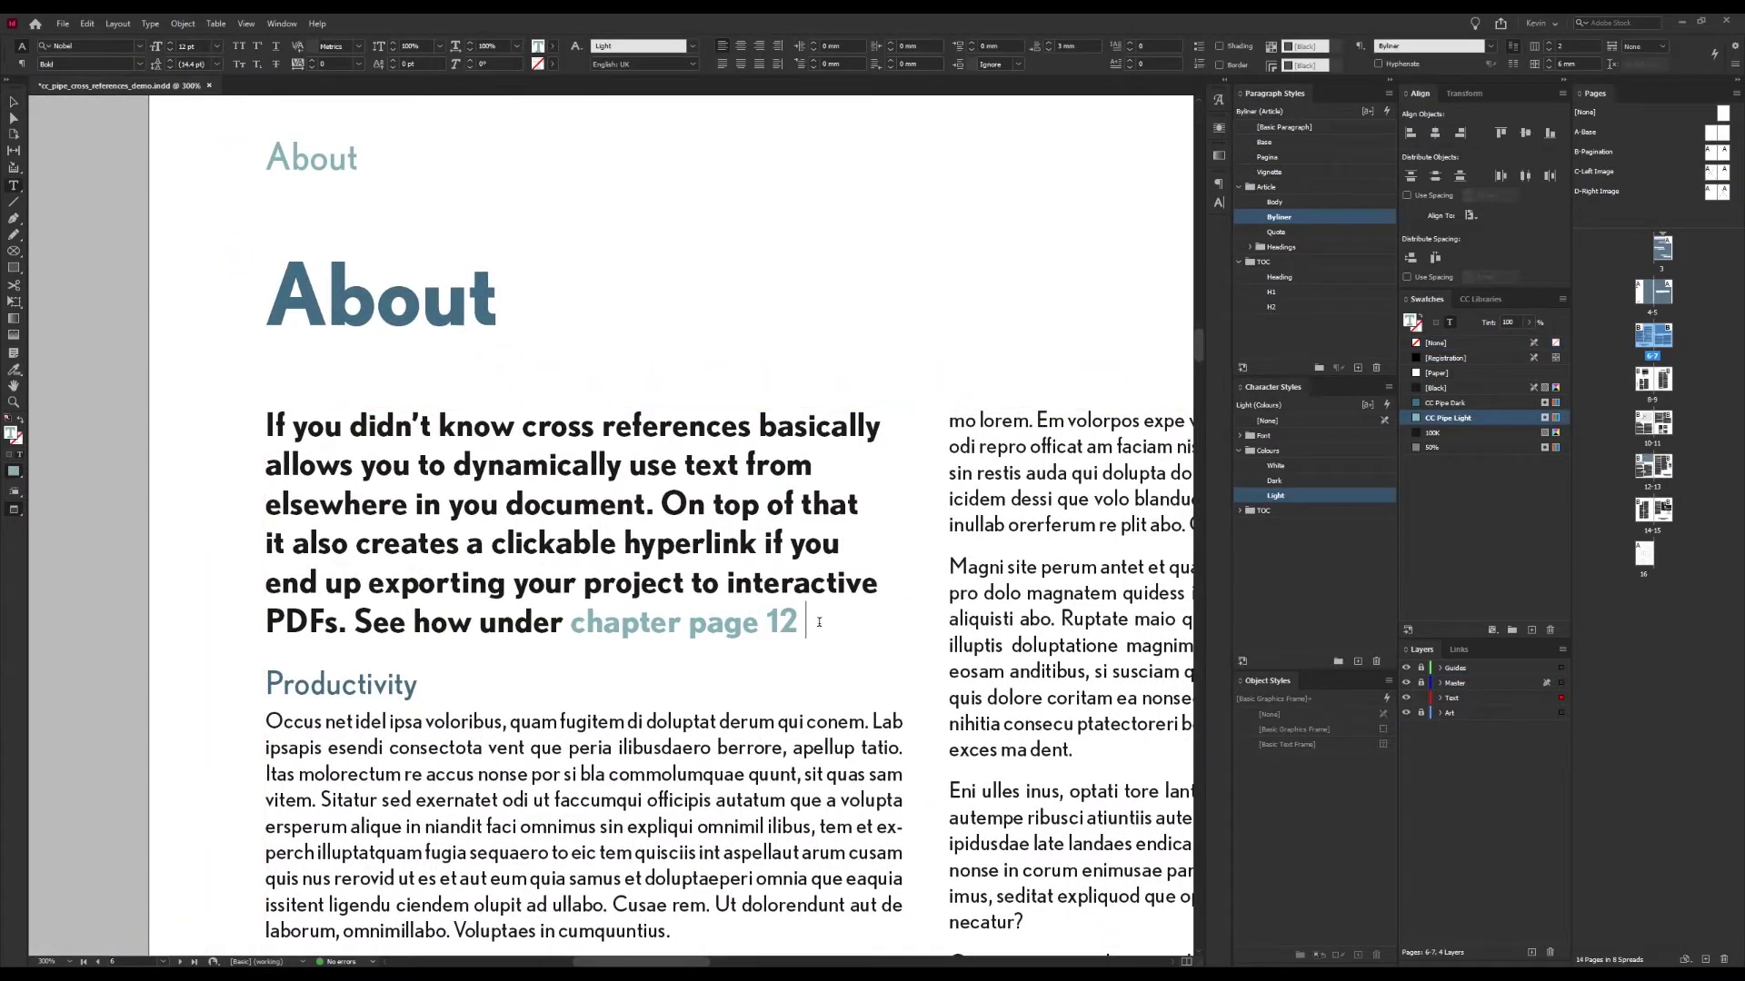
left_click_drag(818, 622, 576, 607)
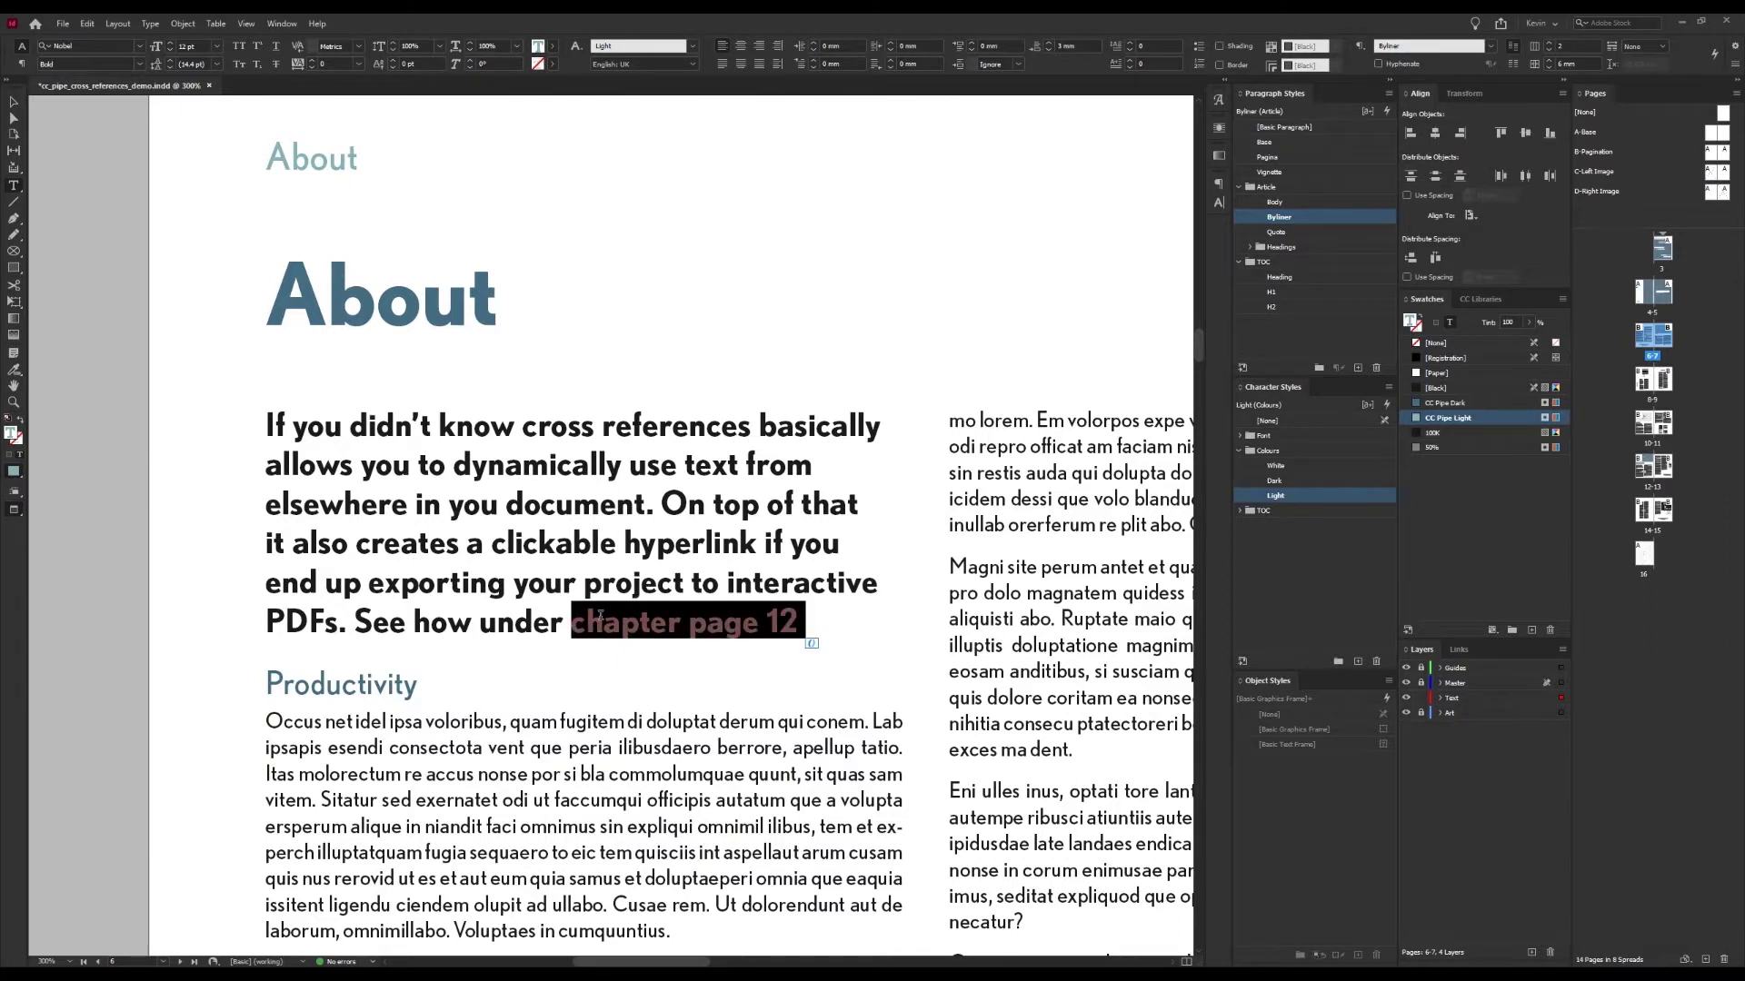
key("BackSpace")
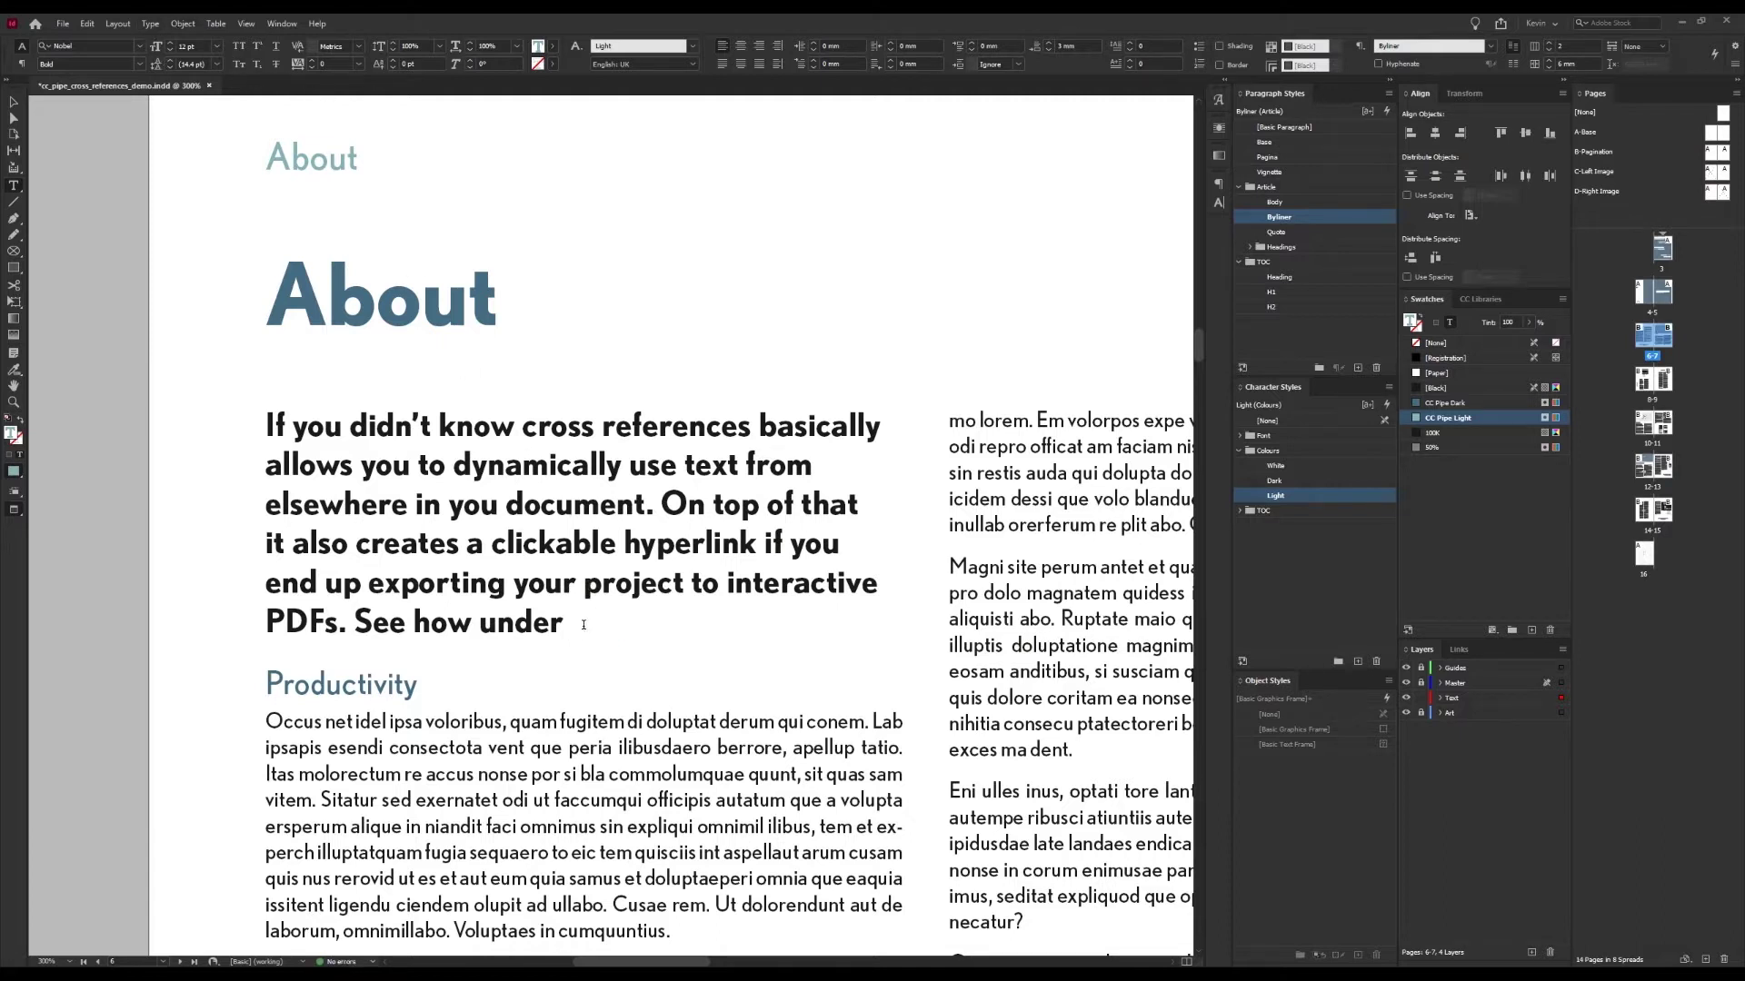
- Show the Cross-References panel via Window > Type & Tables and choose Insert Cross-Reference
left_click(151, 24)
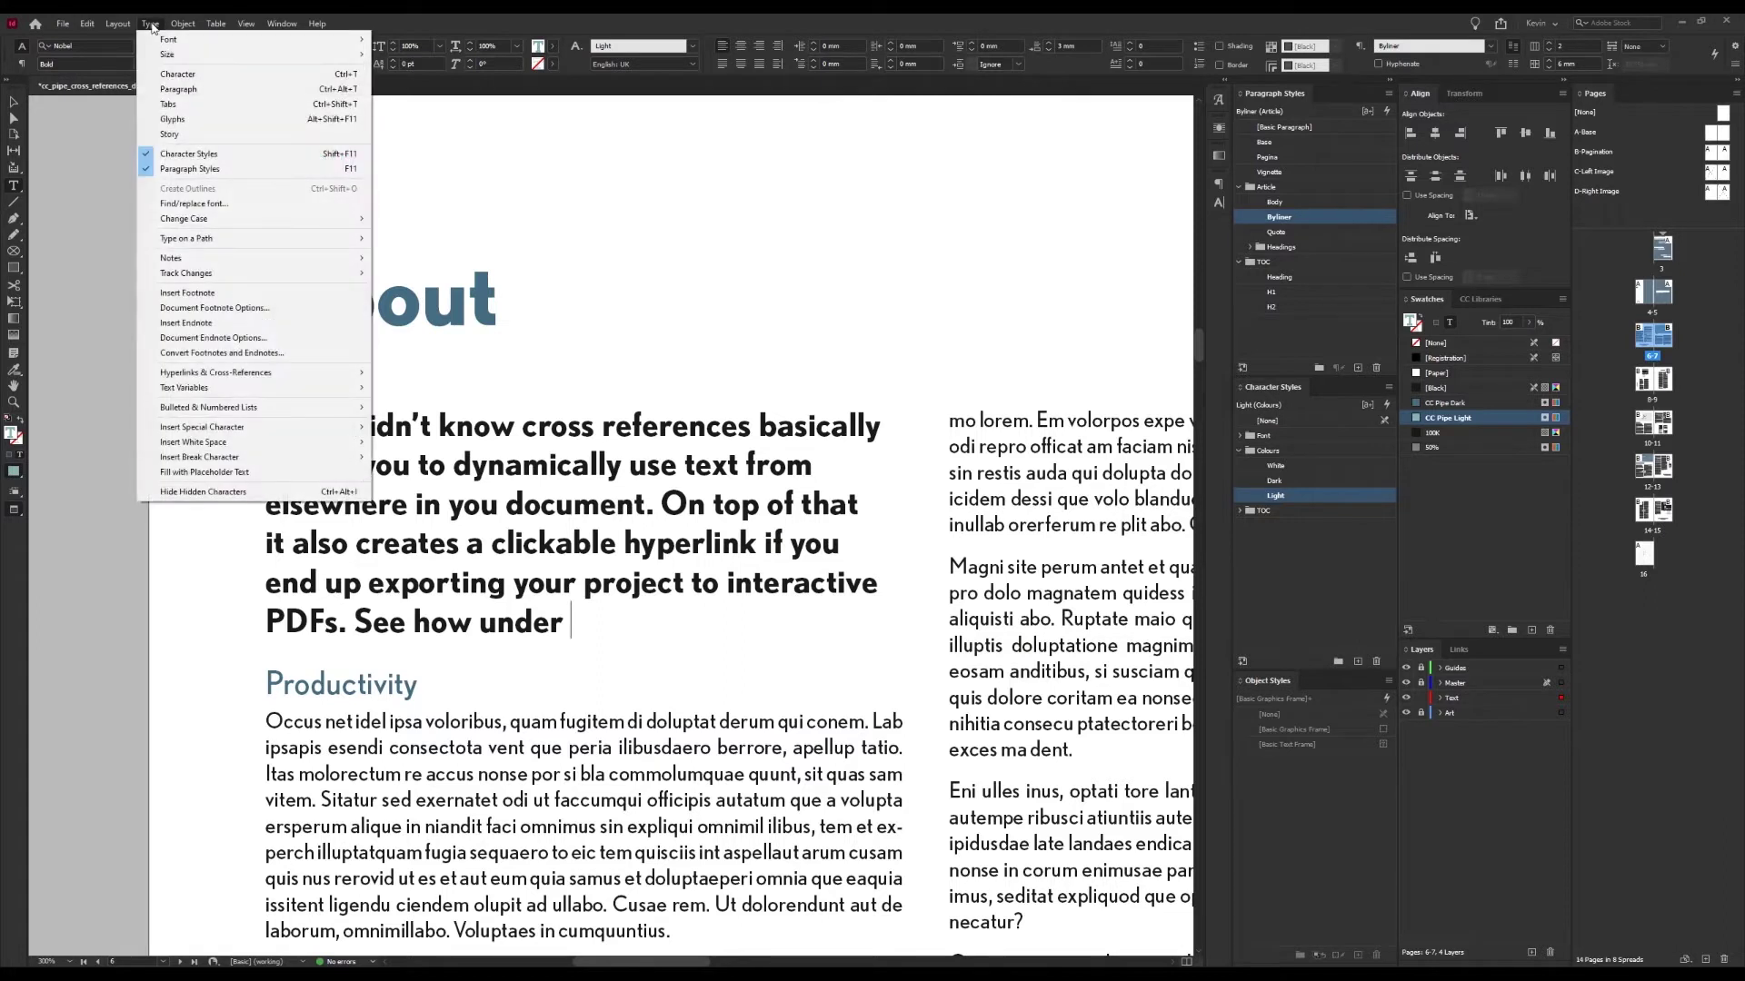
mouse_move(327, 383)
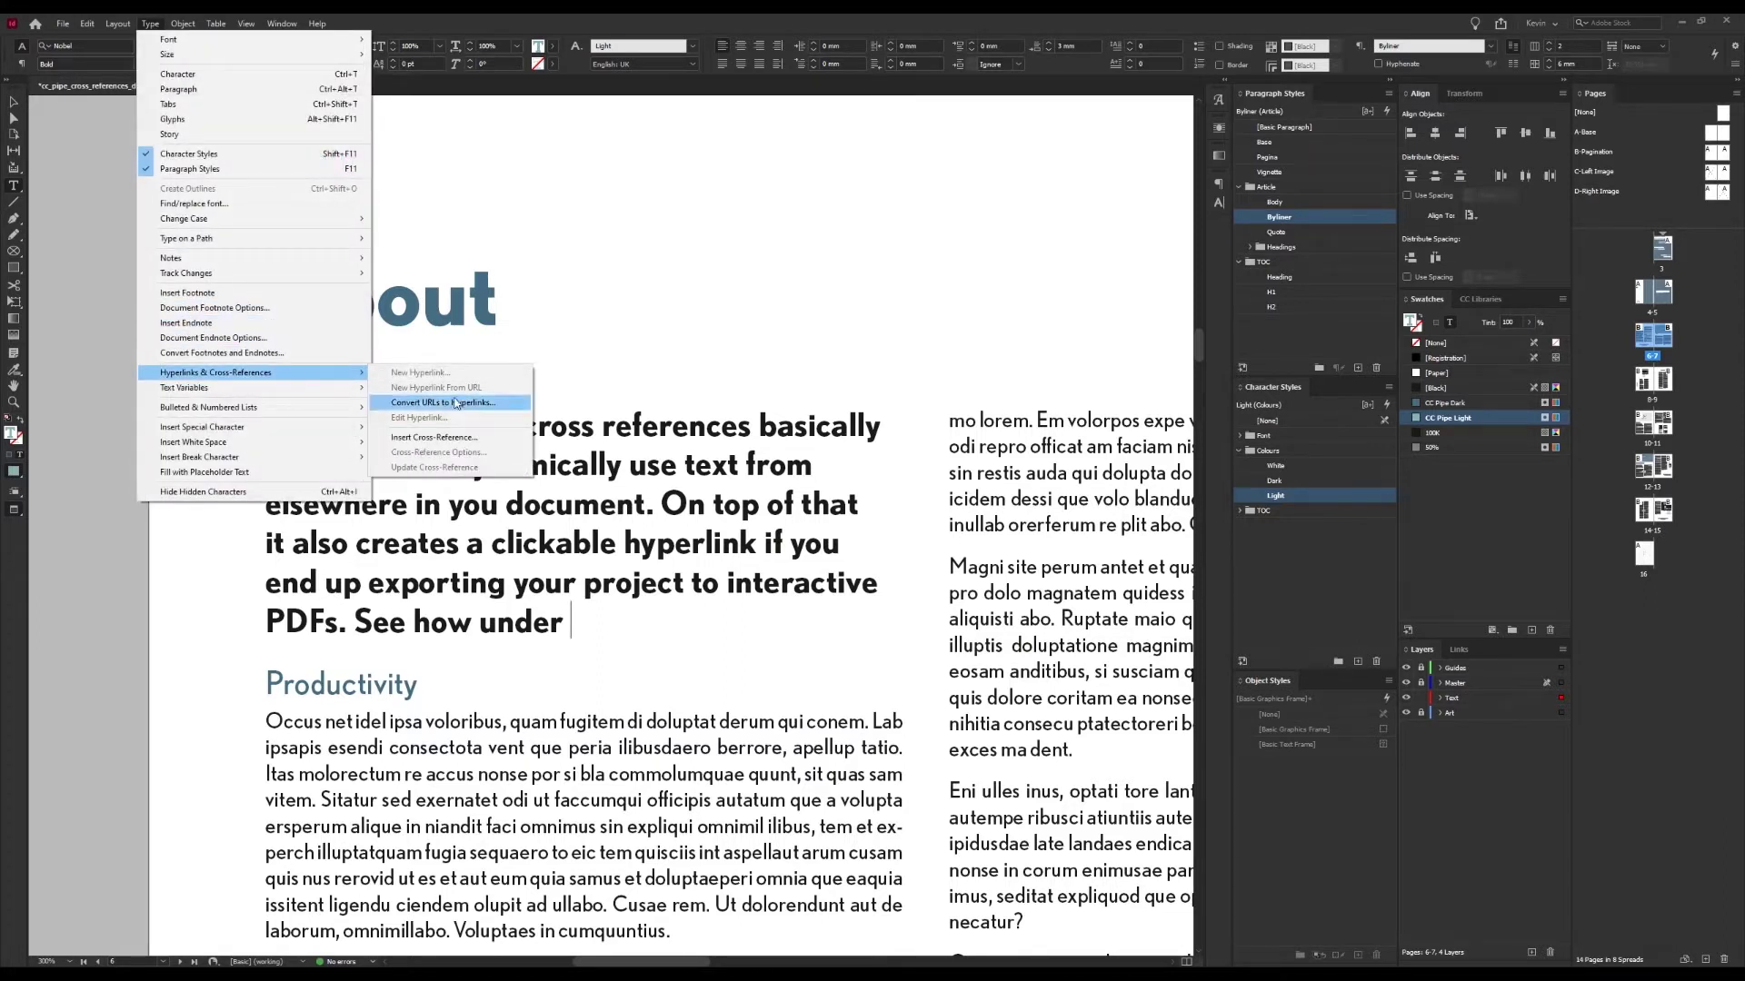
mouse_move(281, 23)
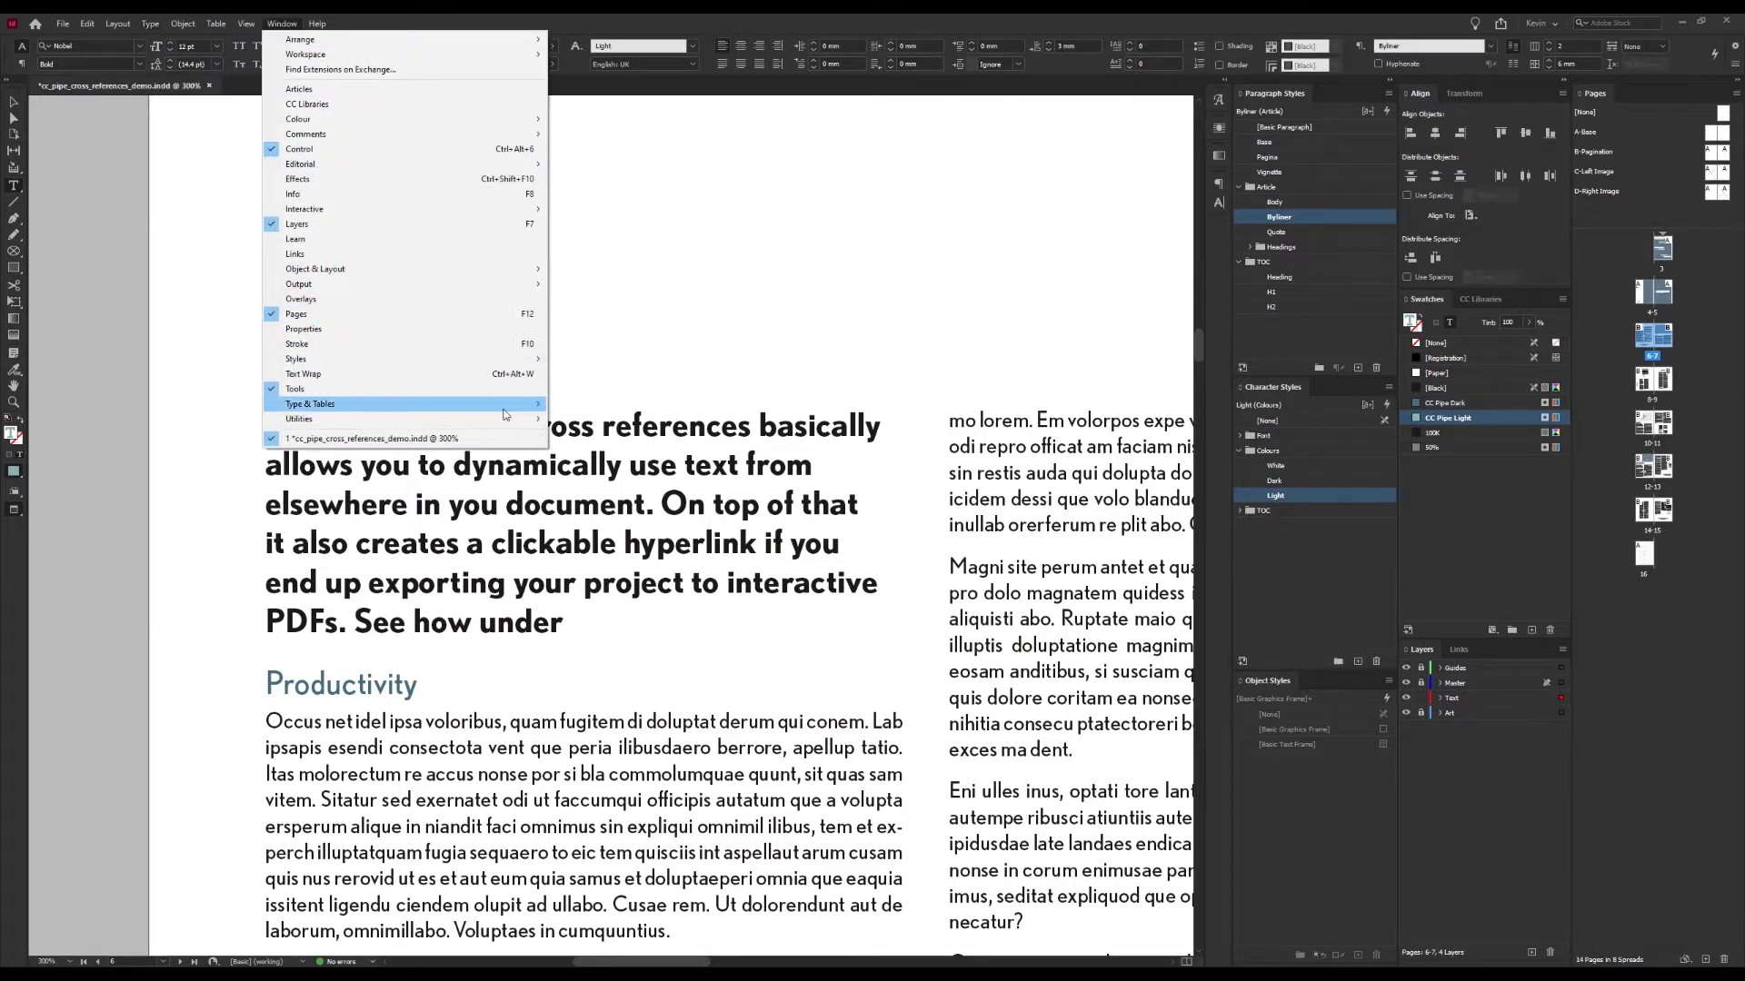
mouse_move(507, 409)
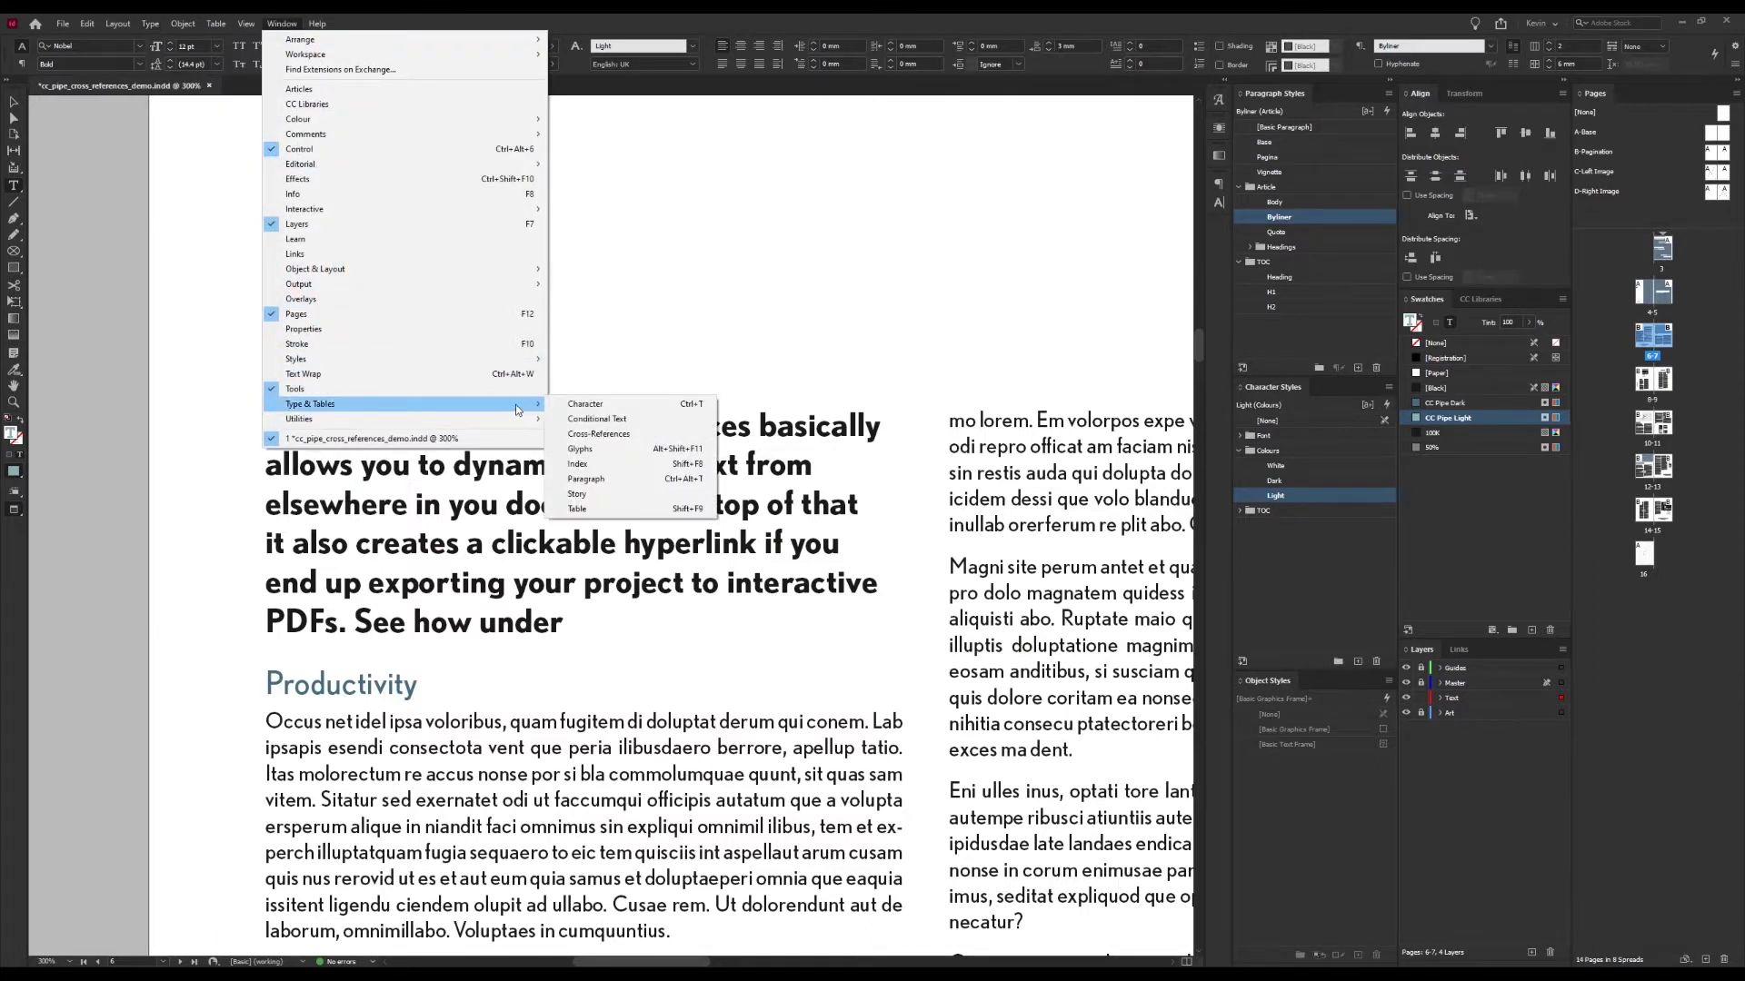
left_click(615, 436)
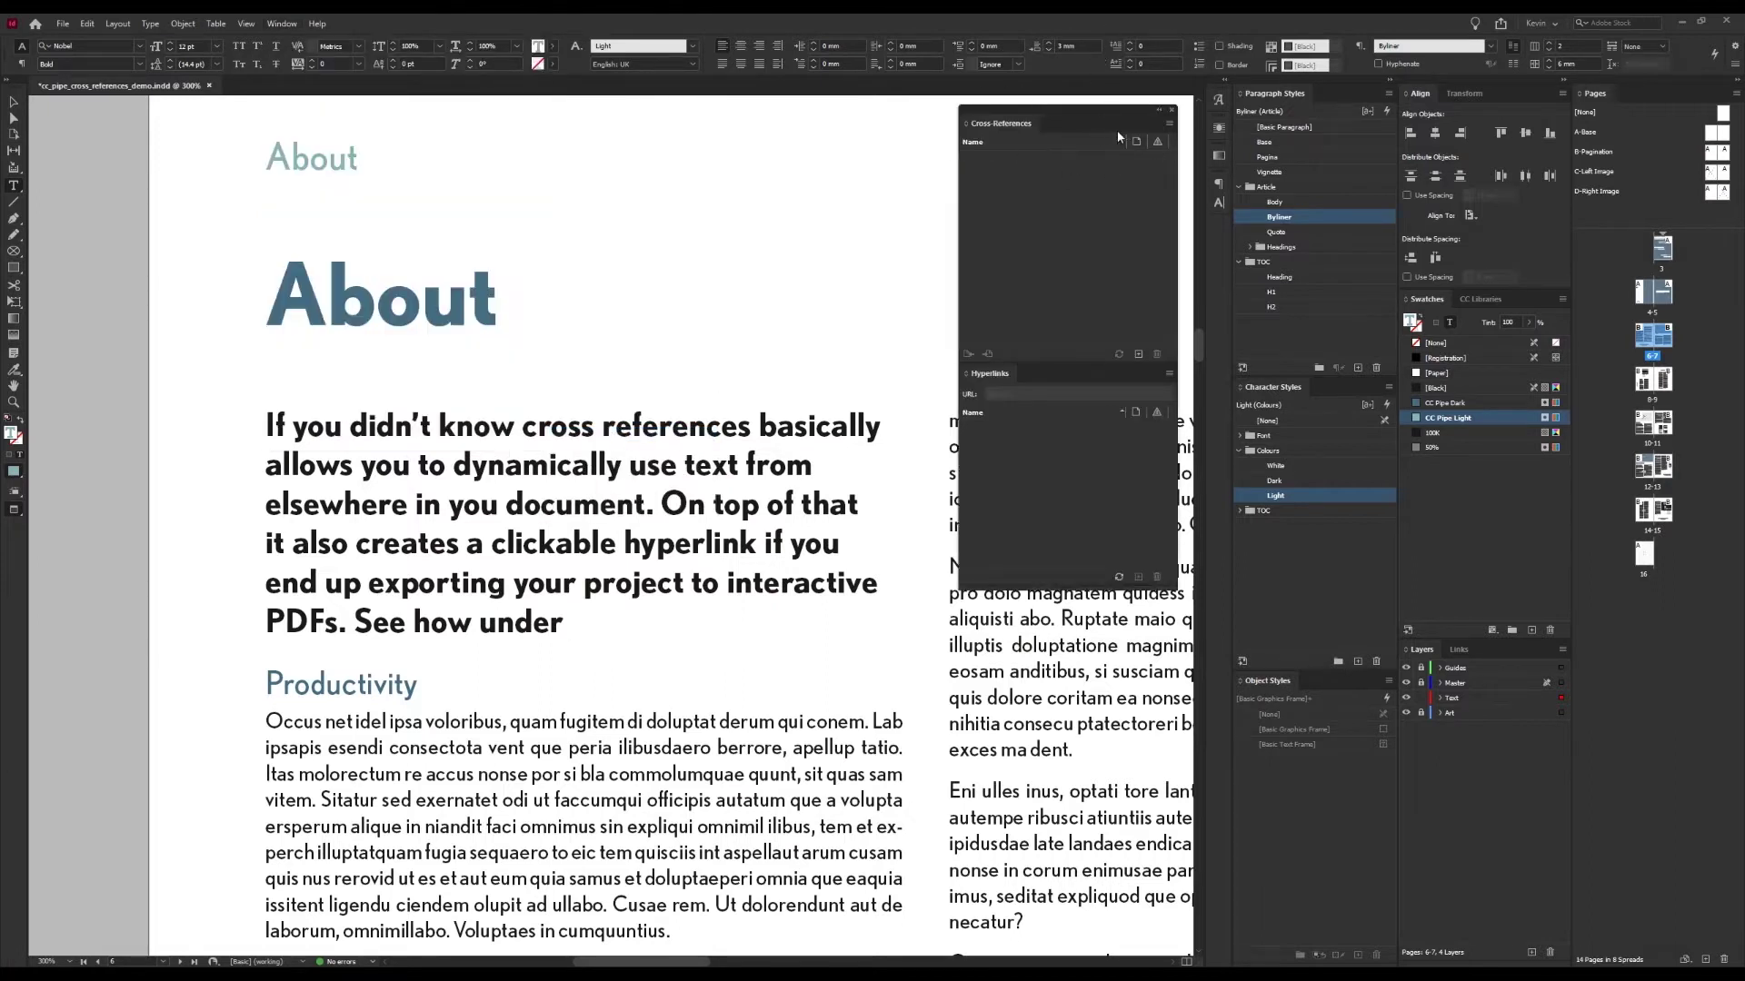
left_click(1169, 124)
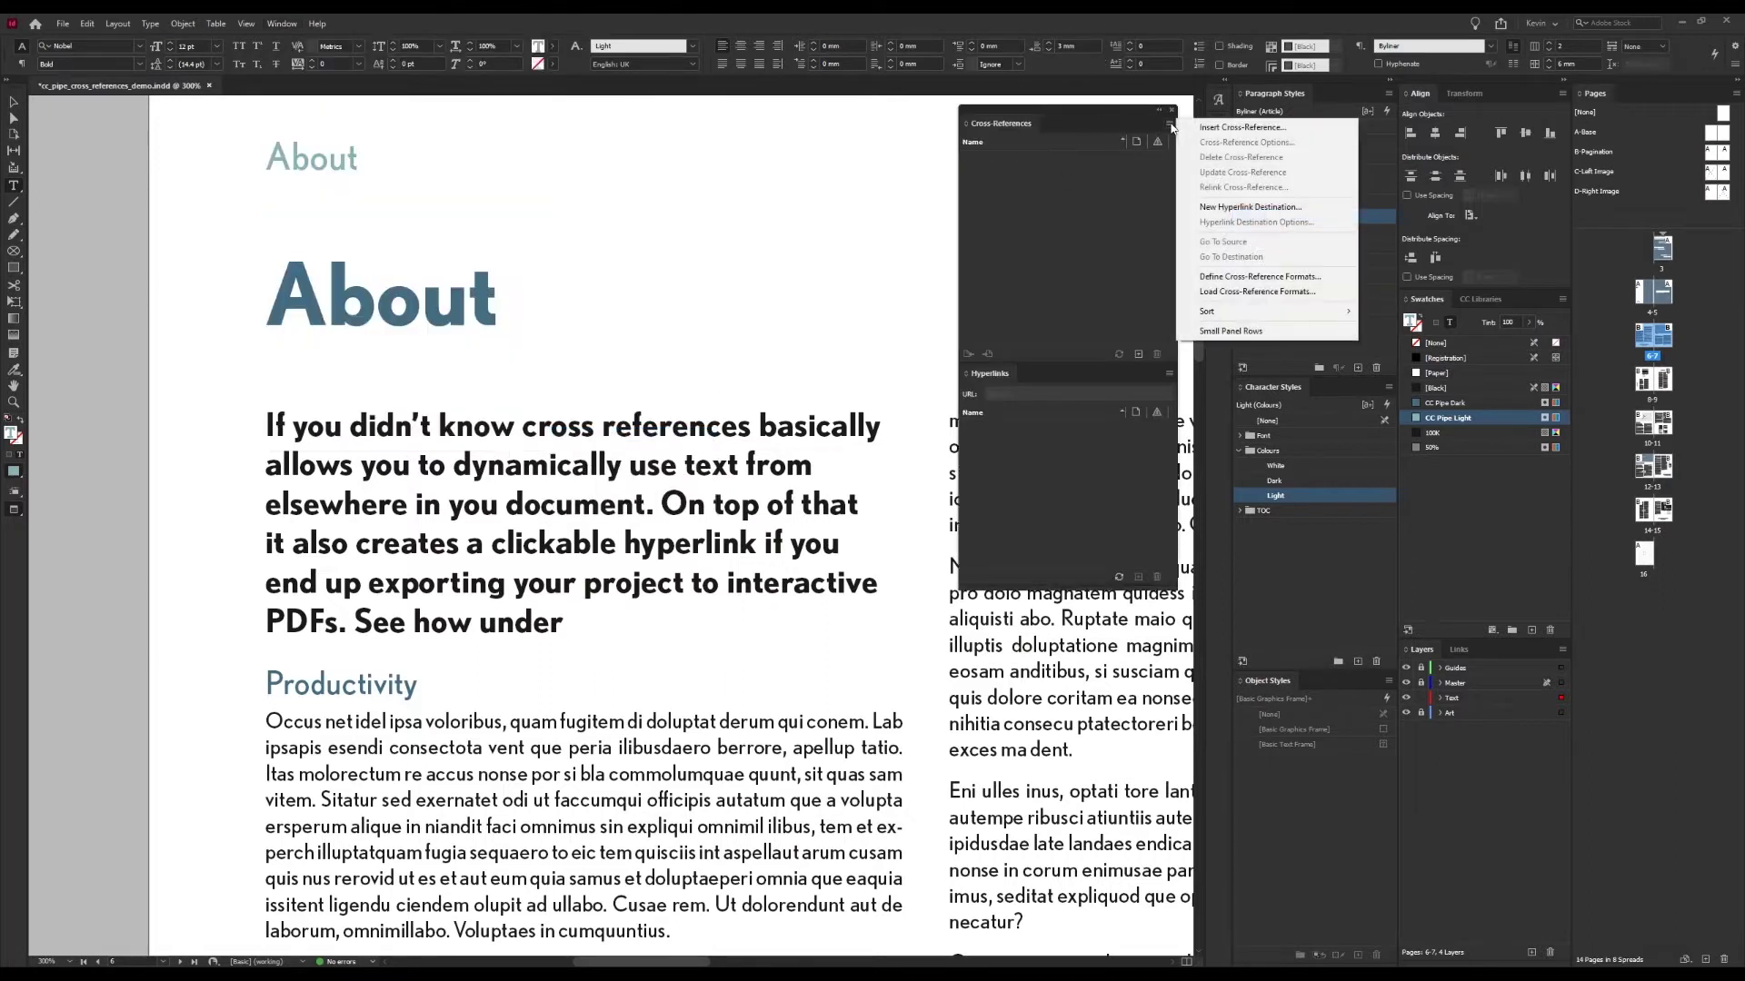
left_click(1224, 129)
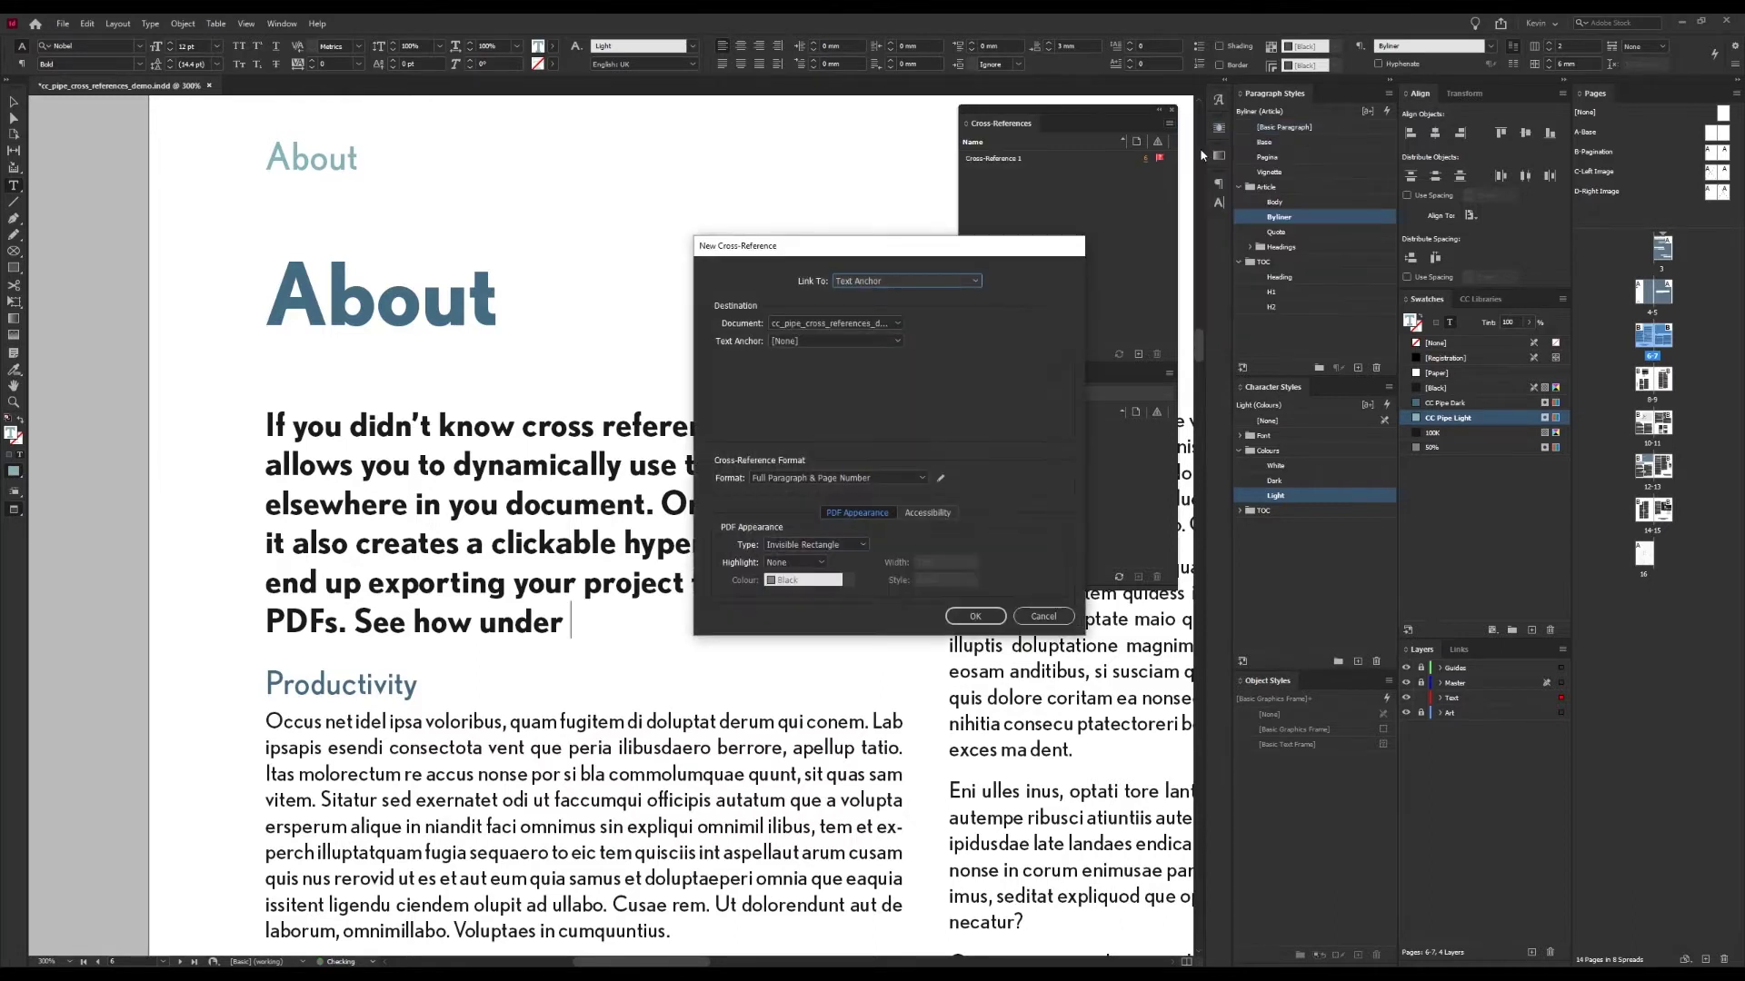
- Link the cross-reference to the Paragraph 'Platforms' in the H1 (Article:Headings) style
left_click_drag(902, 253, 997, 258)
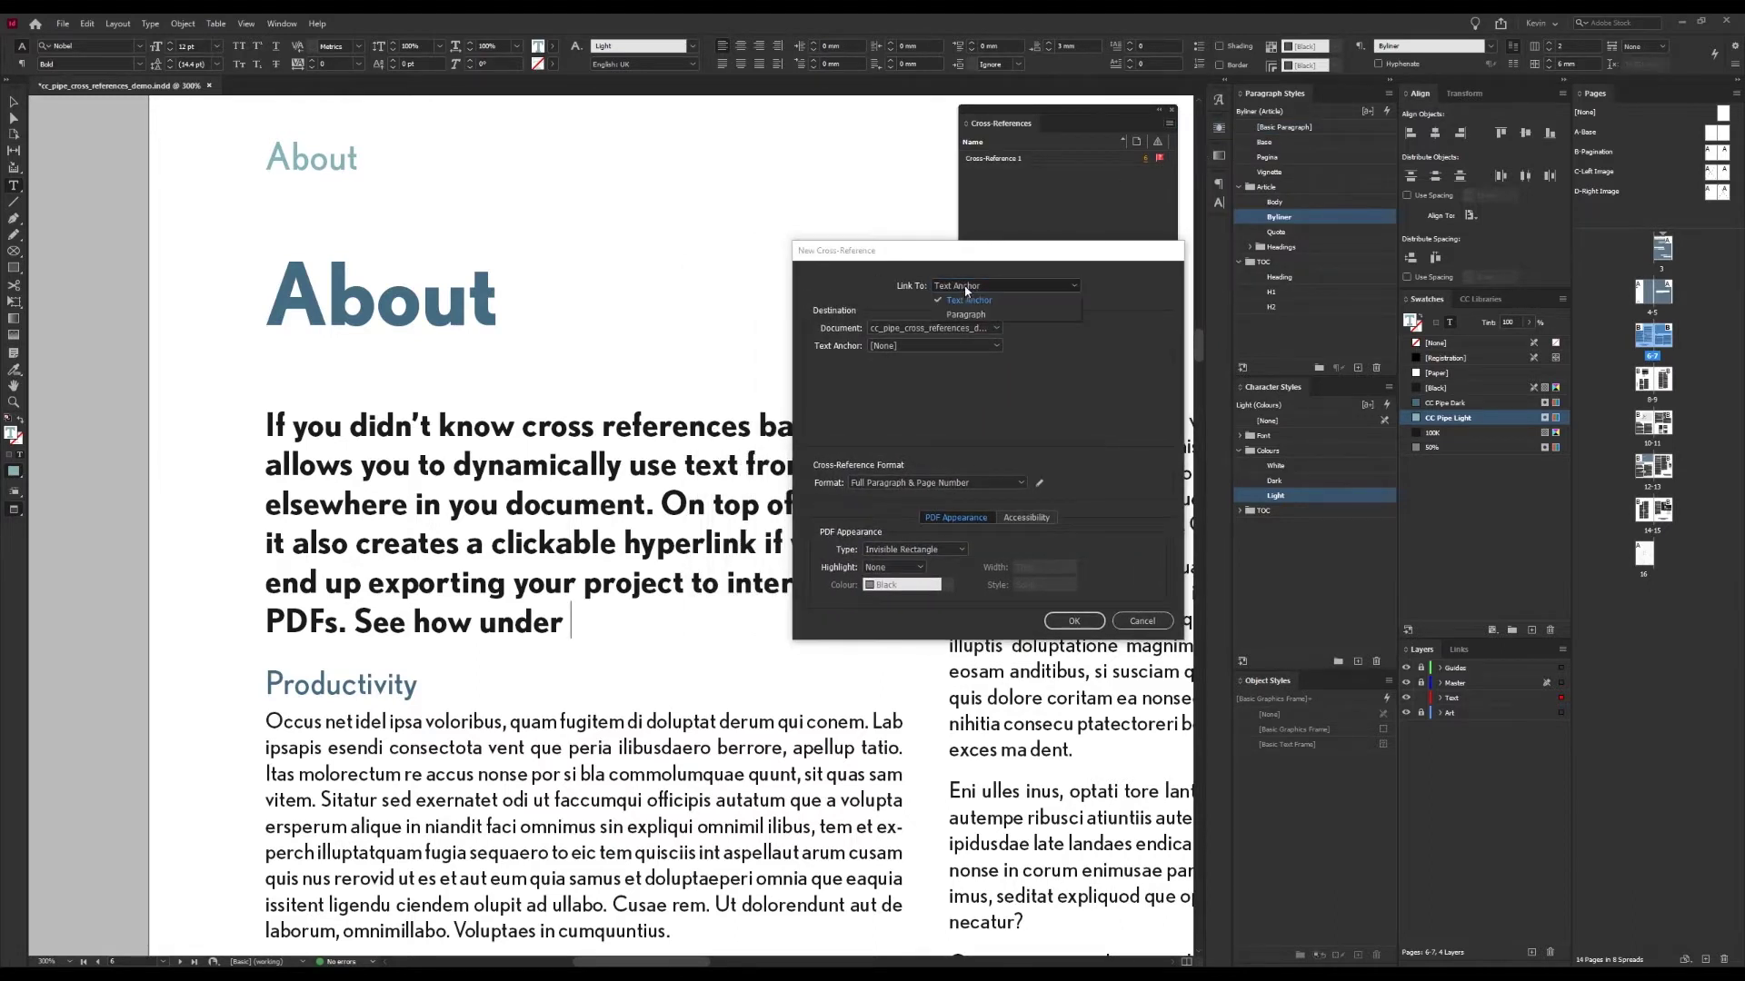
left_click(958, 285)
left_click(965, 314)
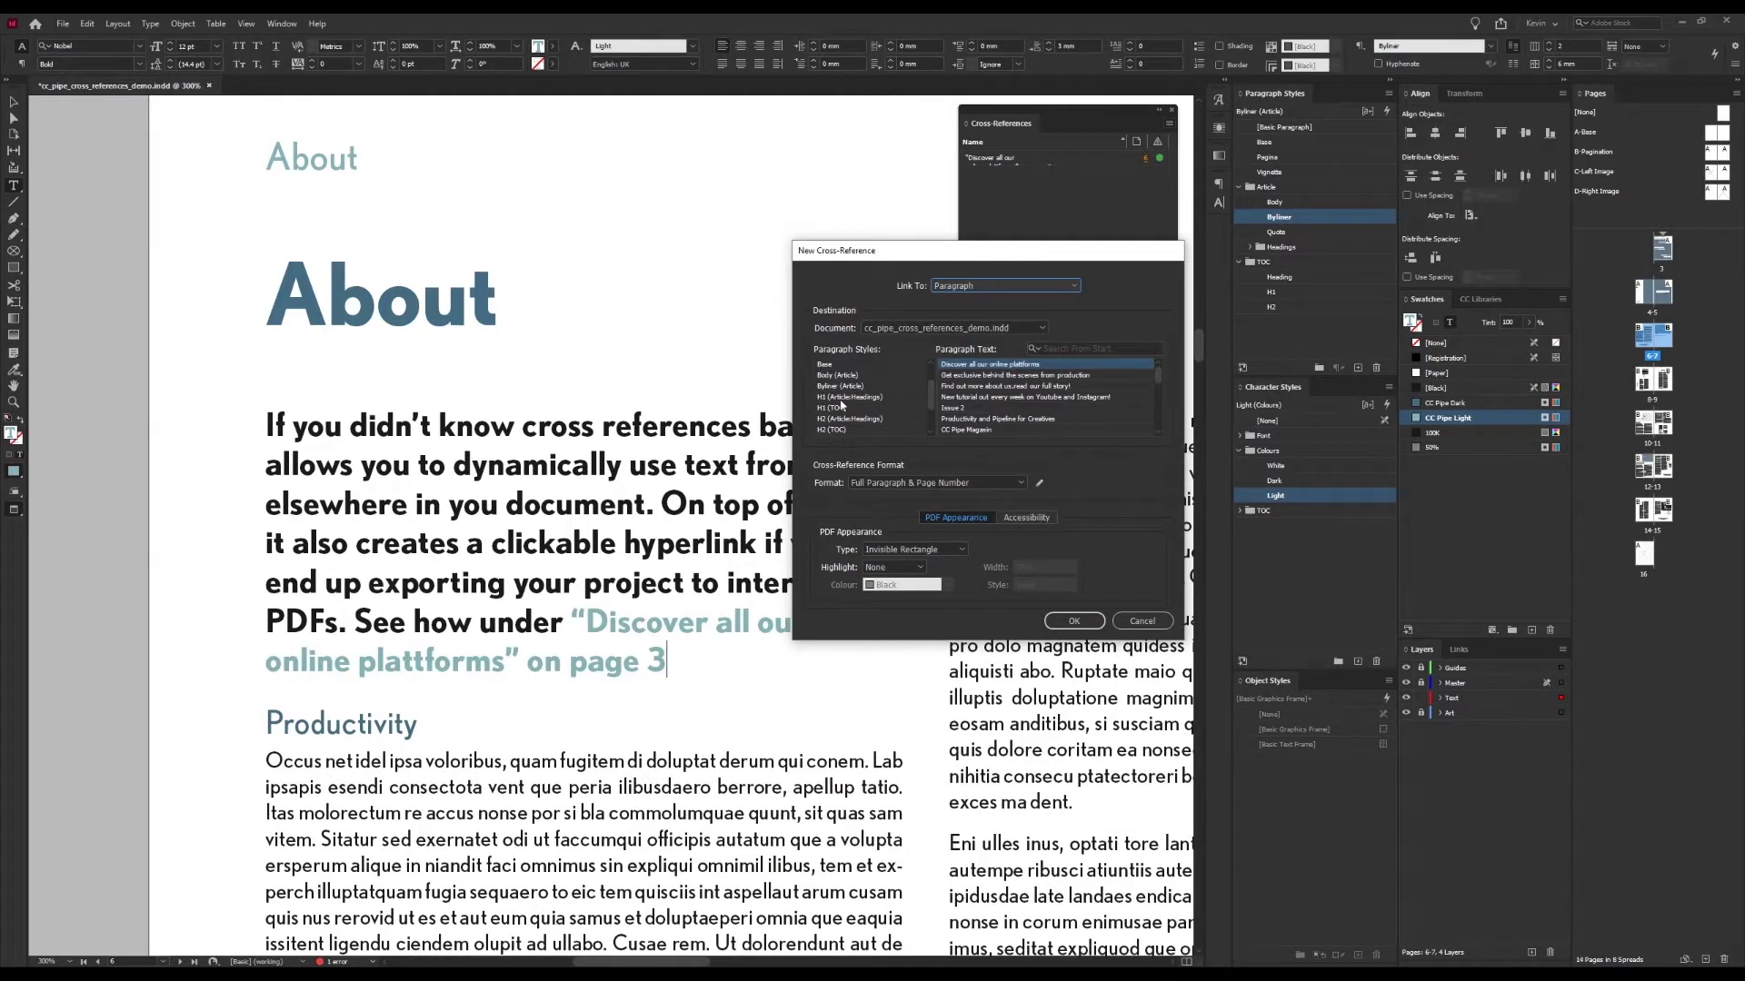
scroll(841, 406, "down", 3)
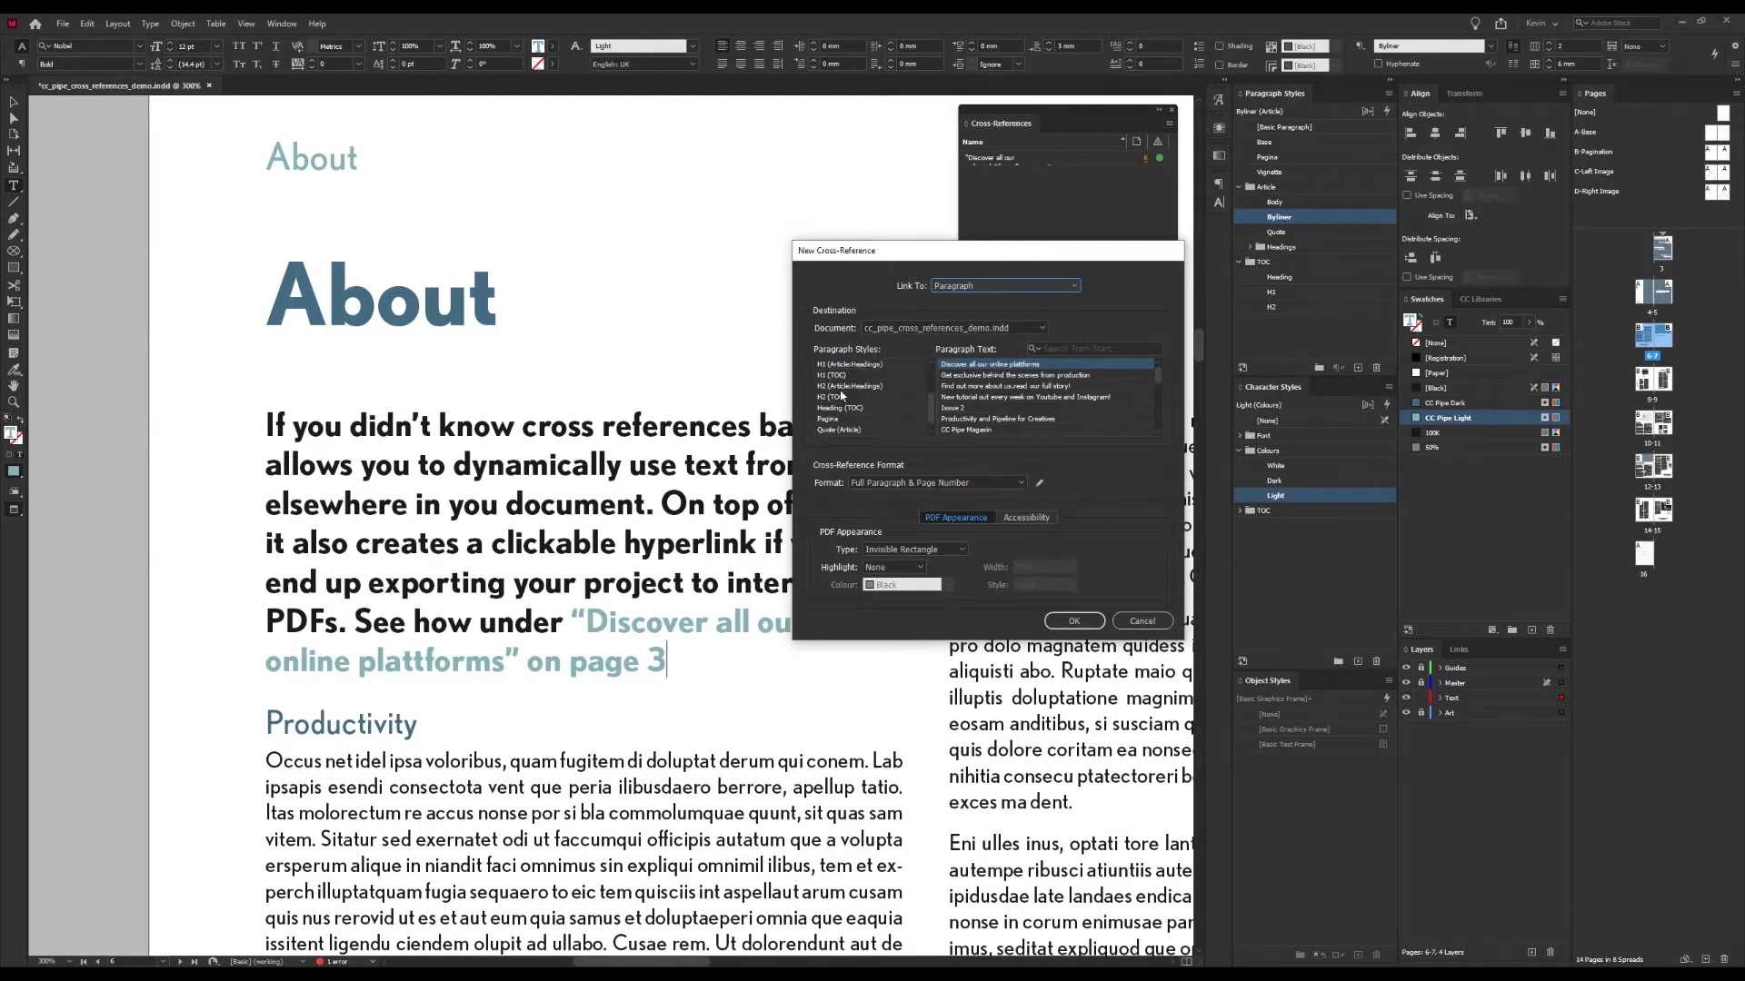
scroll(841, 397, "up", 1)
left_click(846, 375)
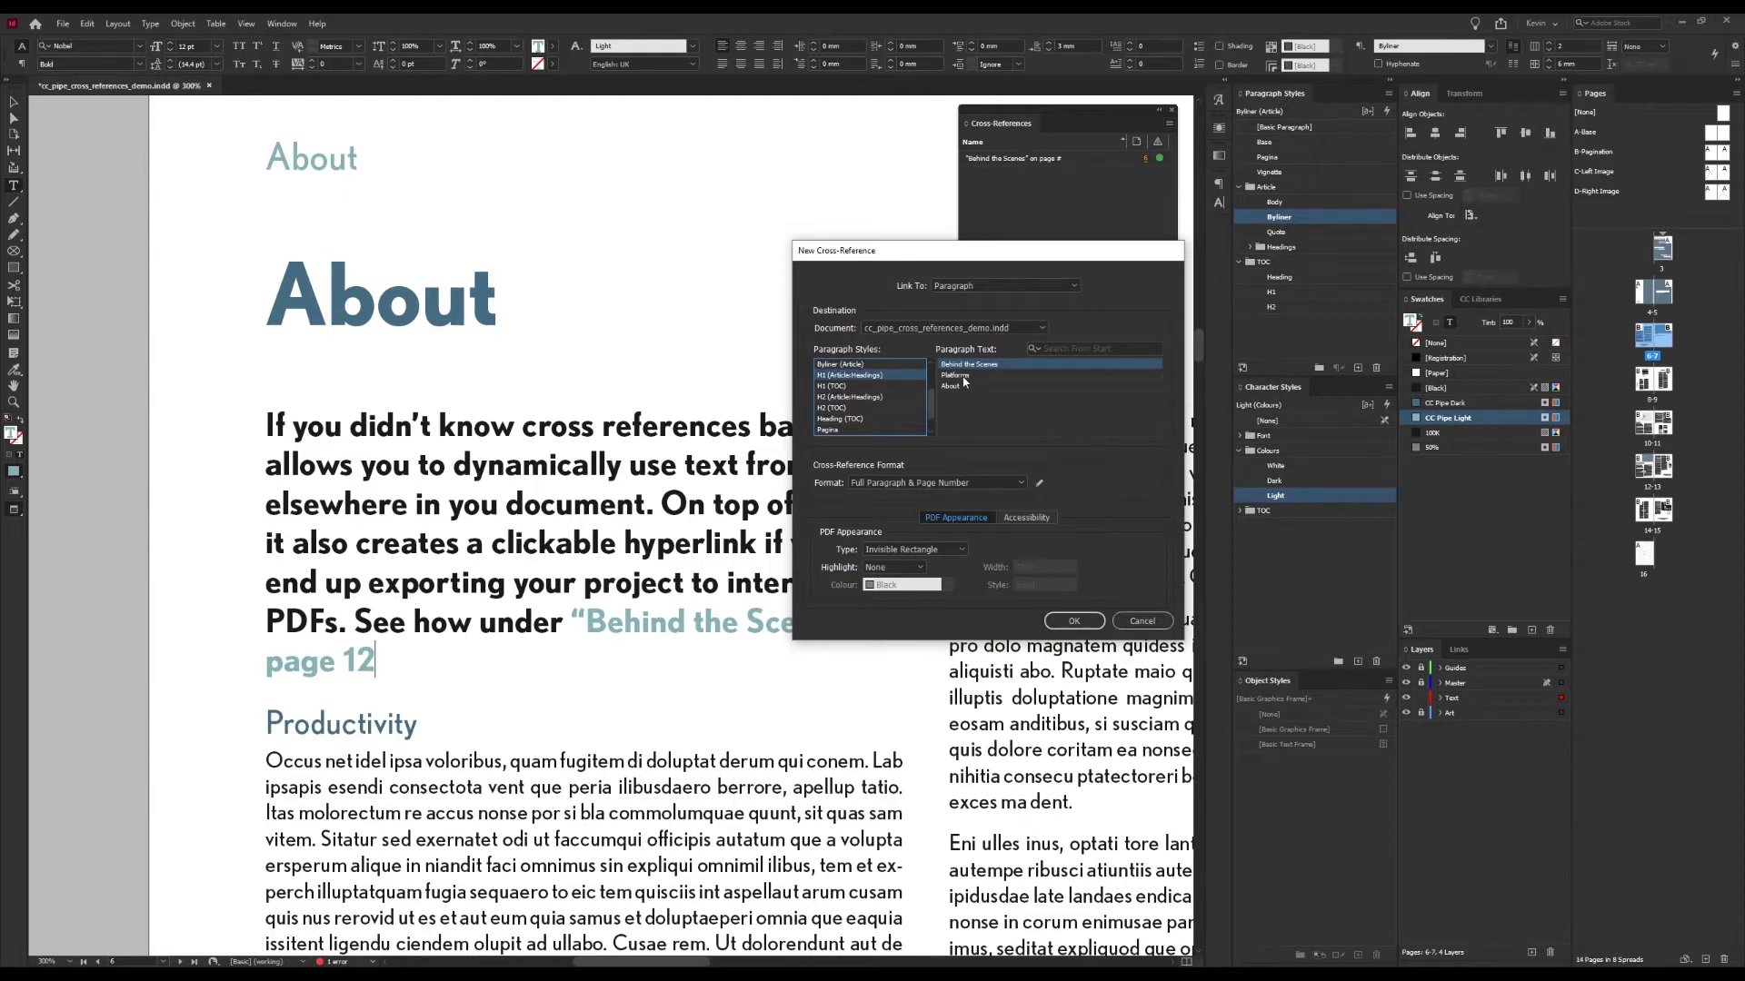
left_click_drag(976, 252, 1049, 191)
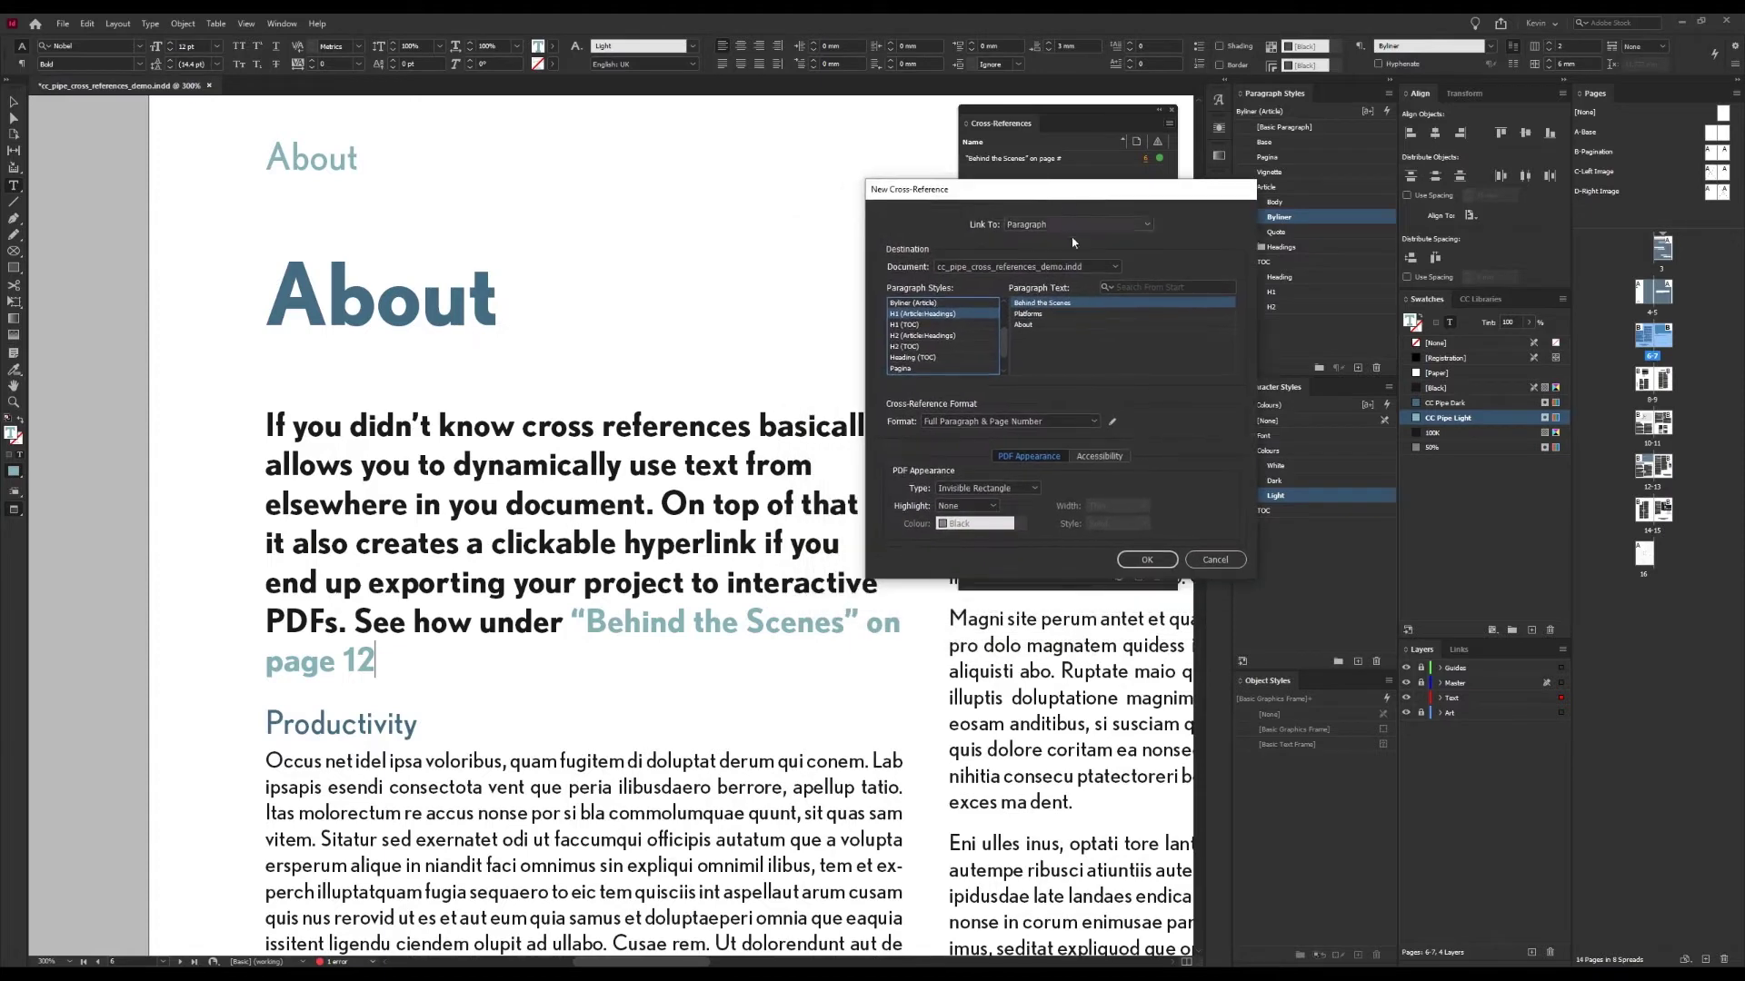
left_click(1045, 314)
left_click(1040, 324)
left_click(1028, 315)
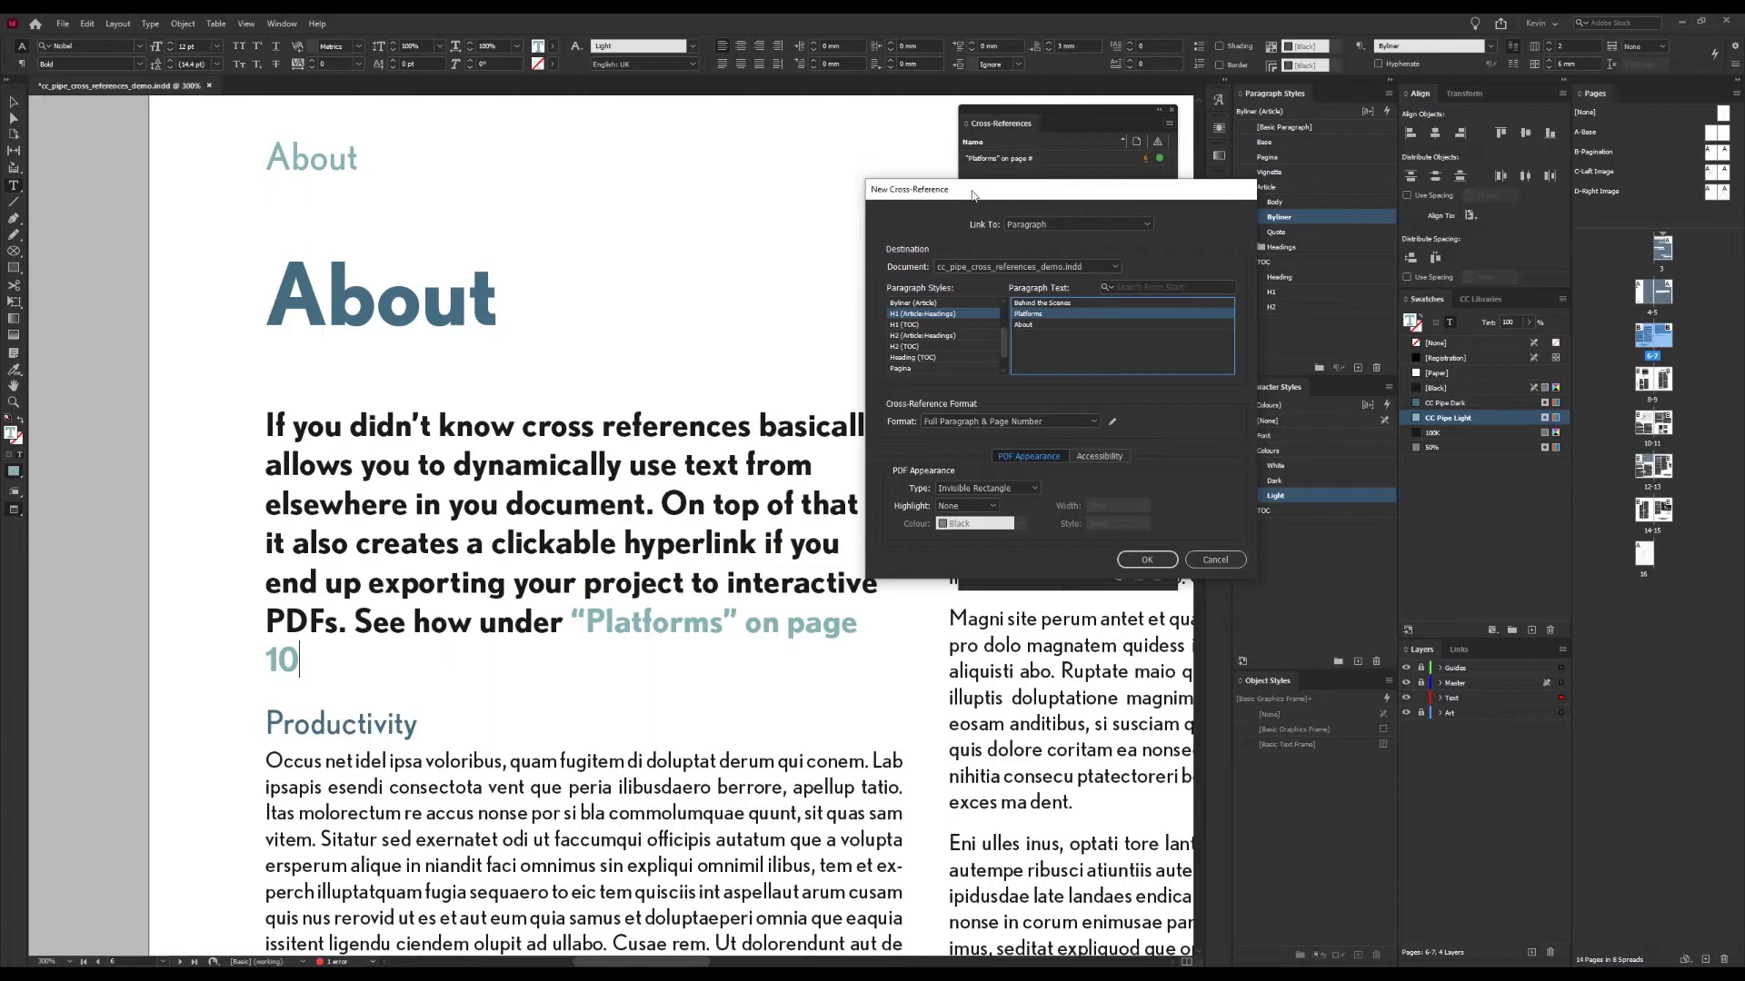
- Keep the Full Paragraph & Page Number format and go to editing its definition
left_click(987, 421)
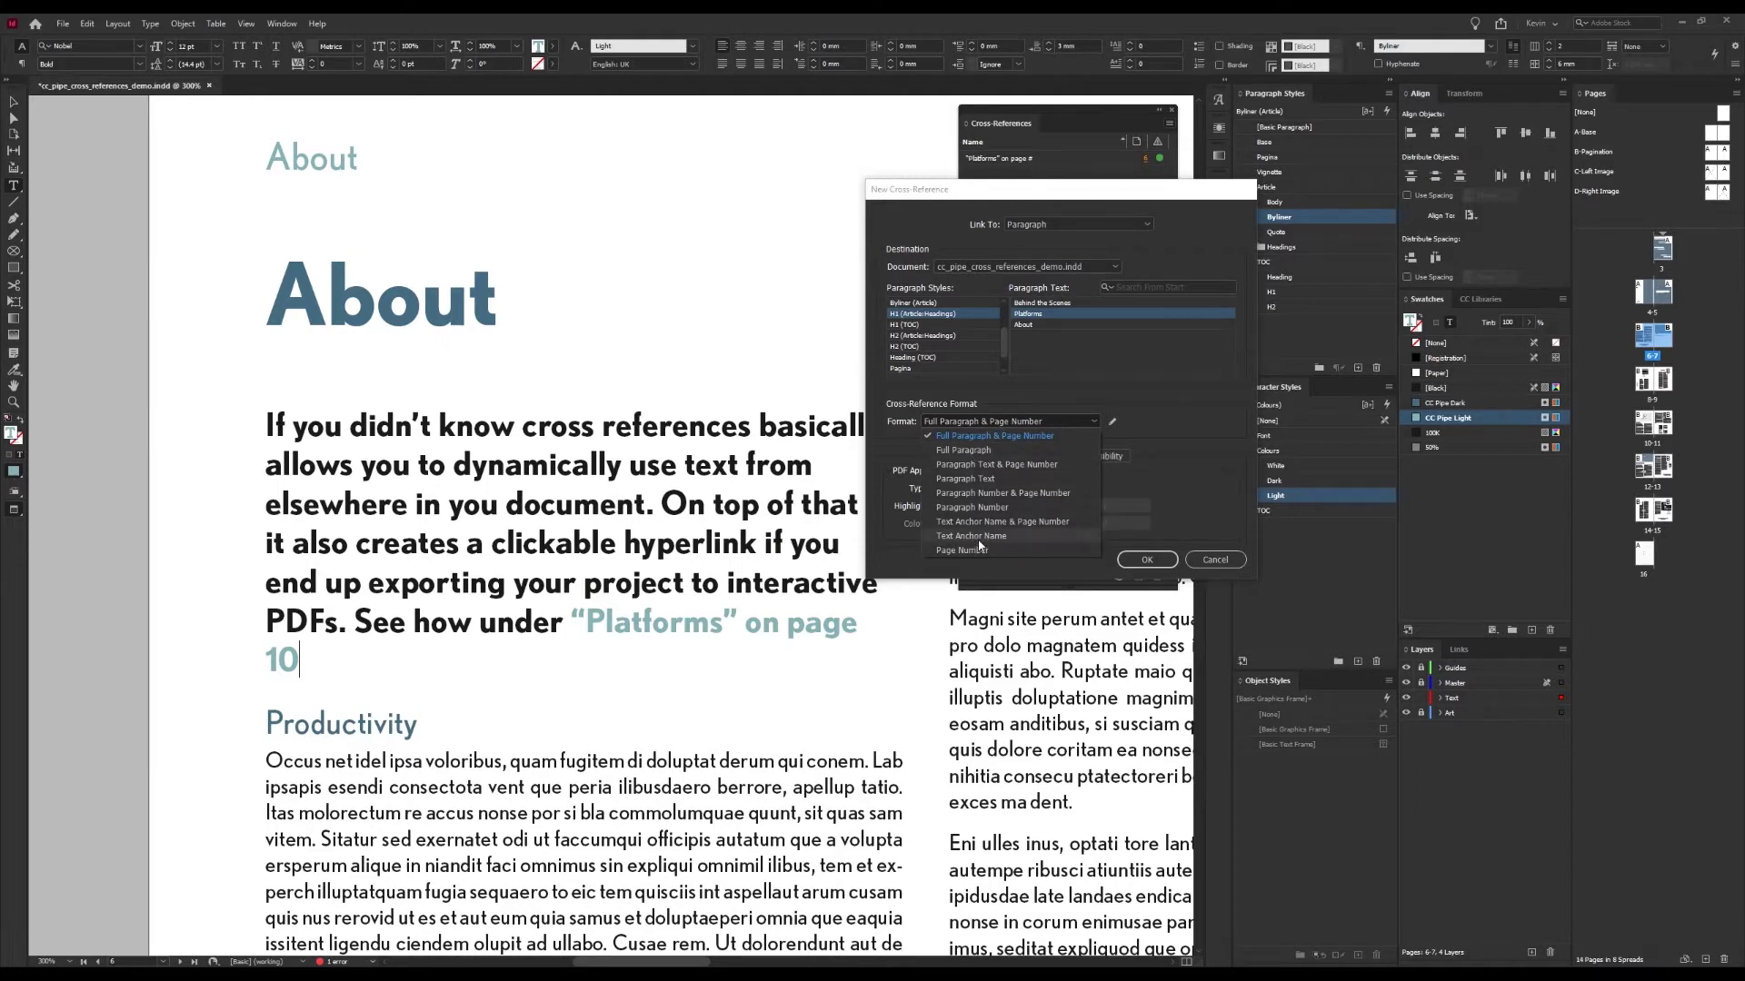
left_click(1026, 421)
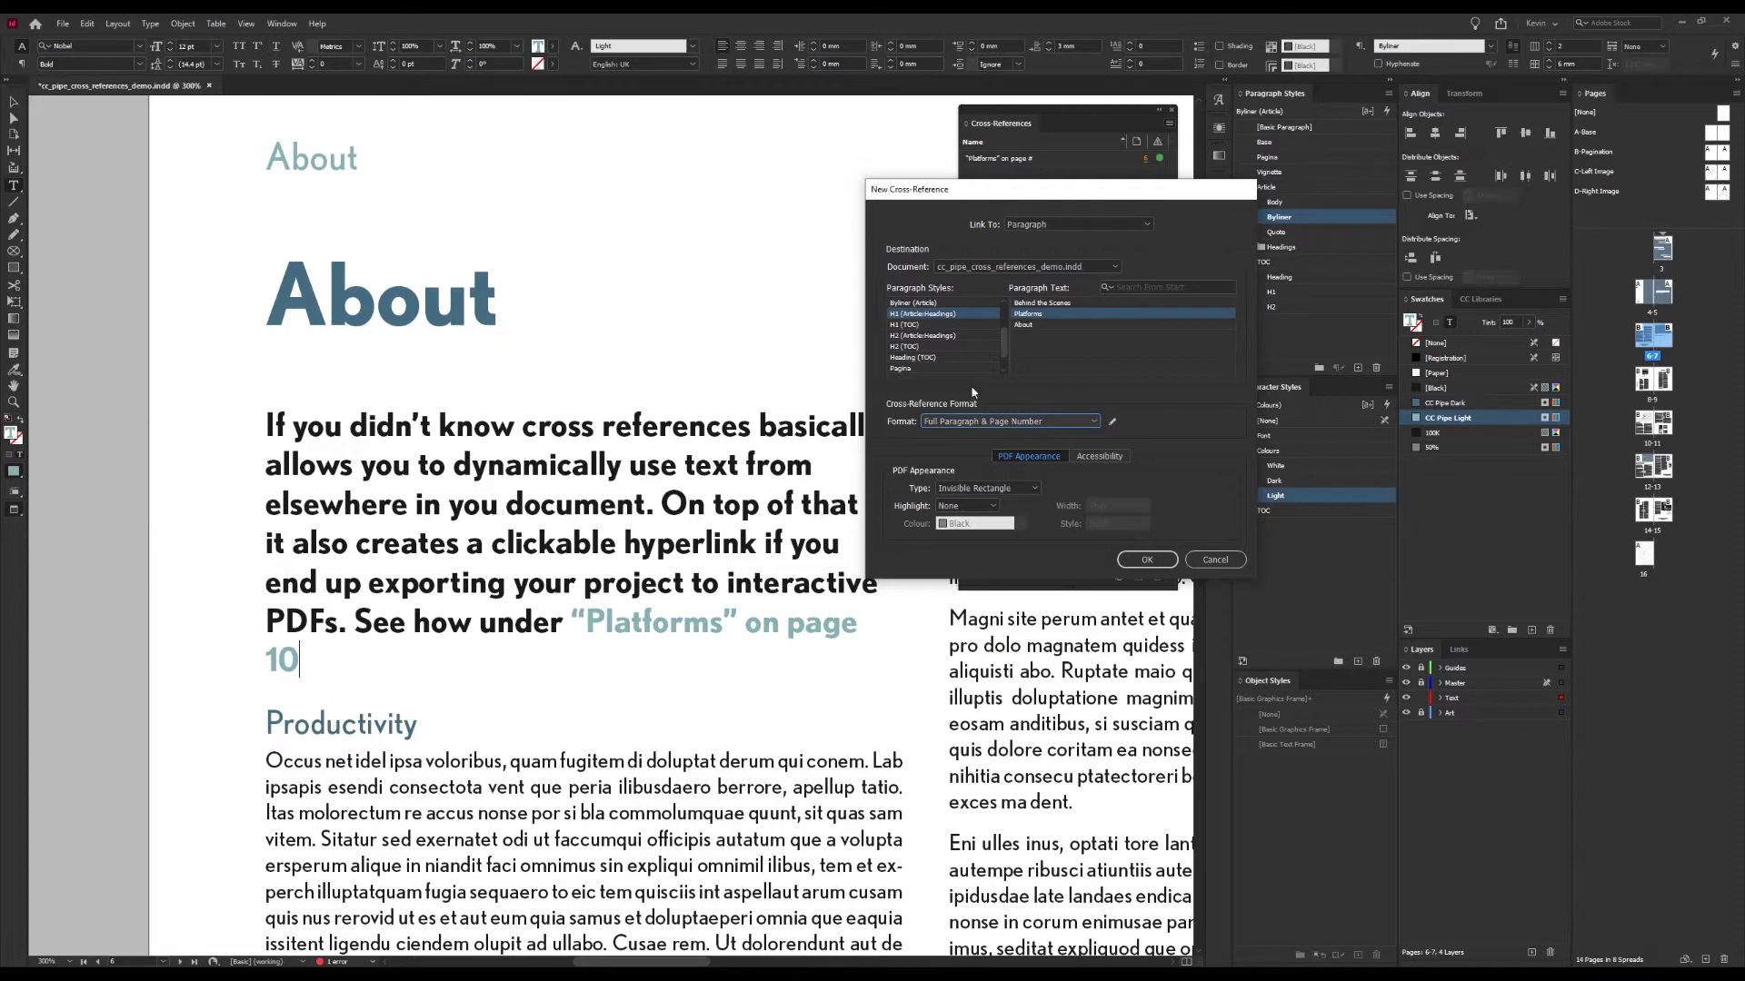
left_click(1112, 422)
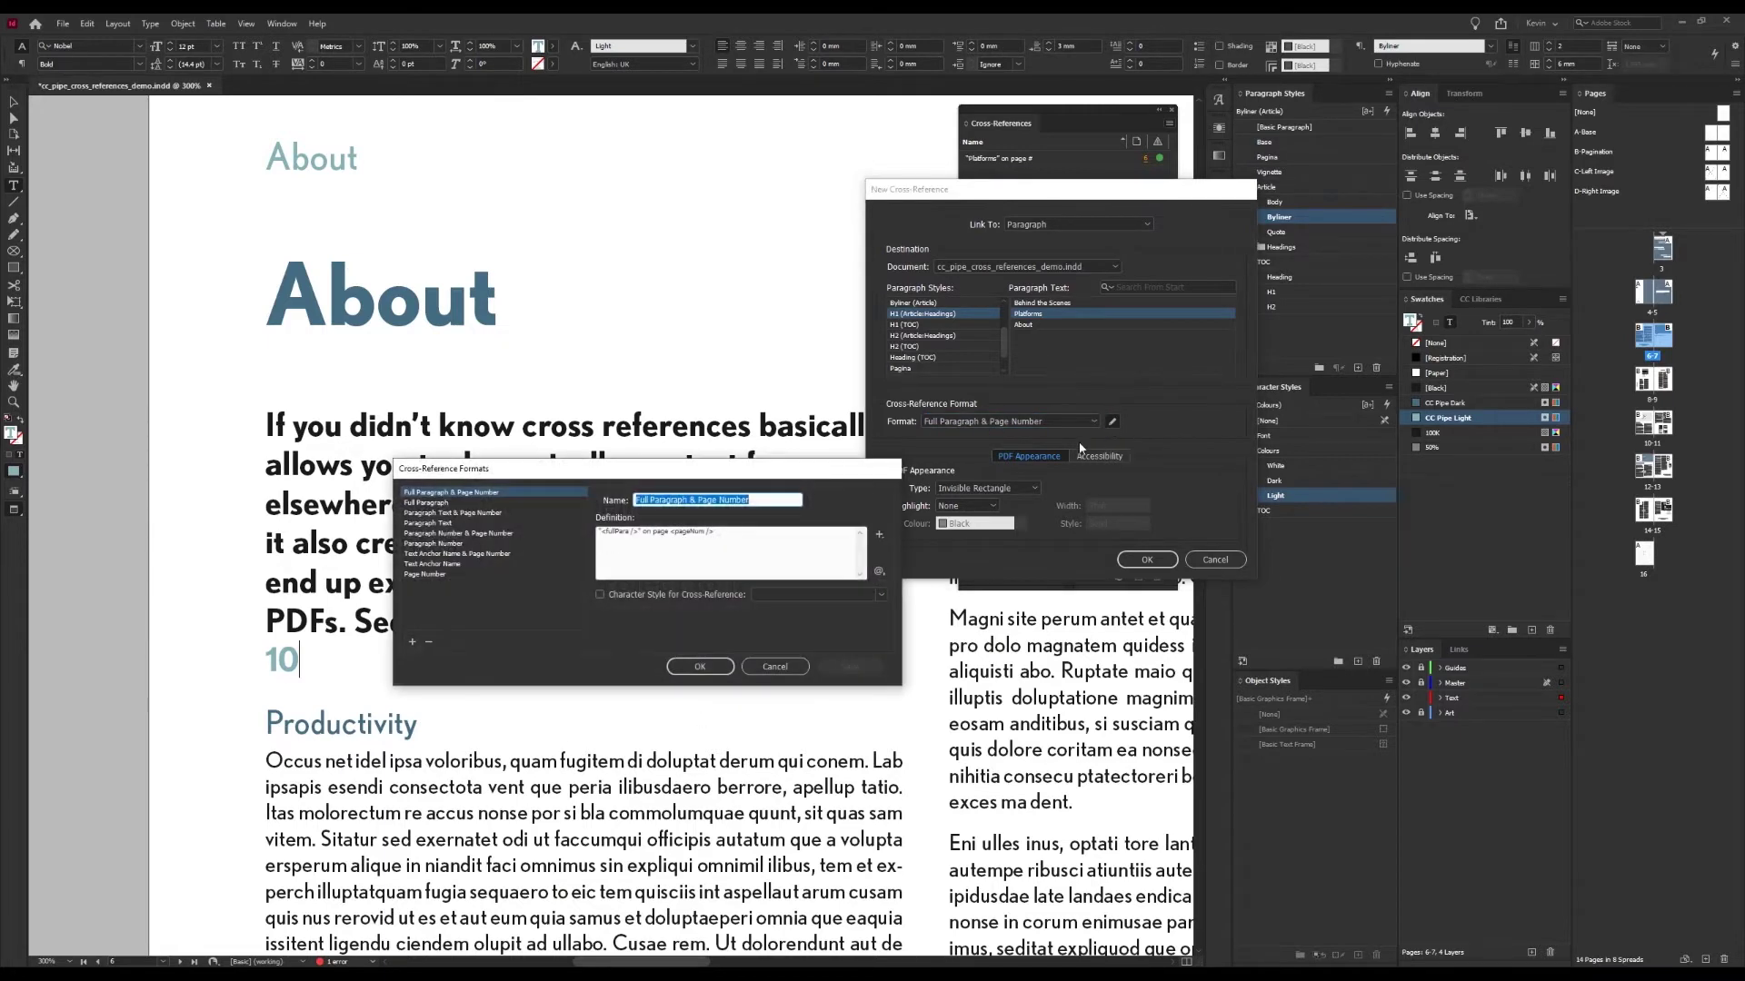
- Delete the quotation marks around <fullPara /> in the format definition and confirm both dialogs
left_click_drag(851, 475, 1002, 309)
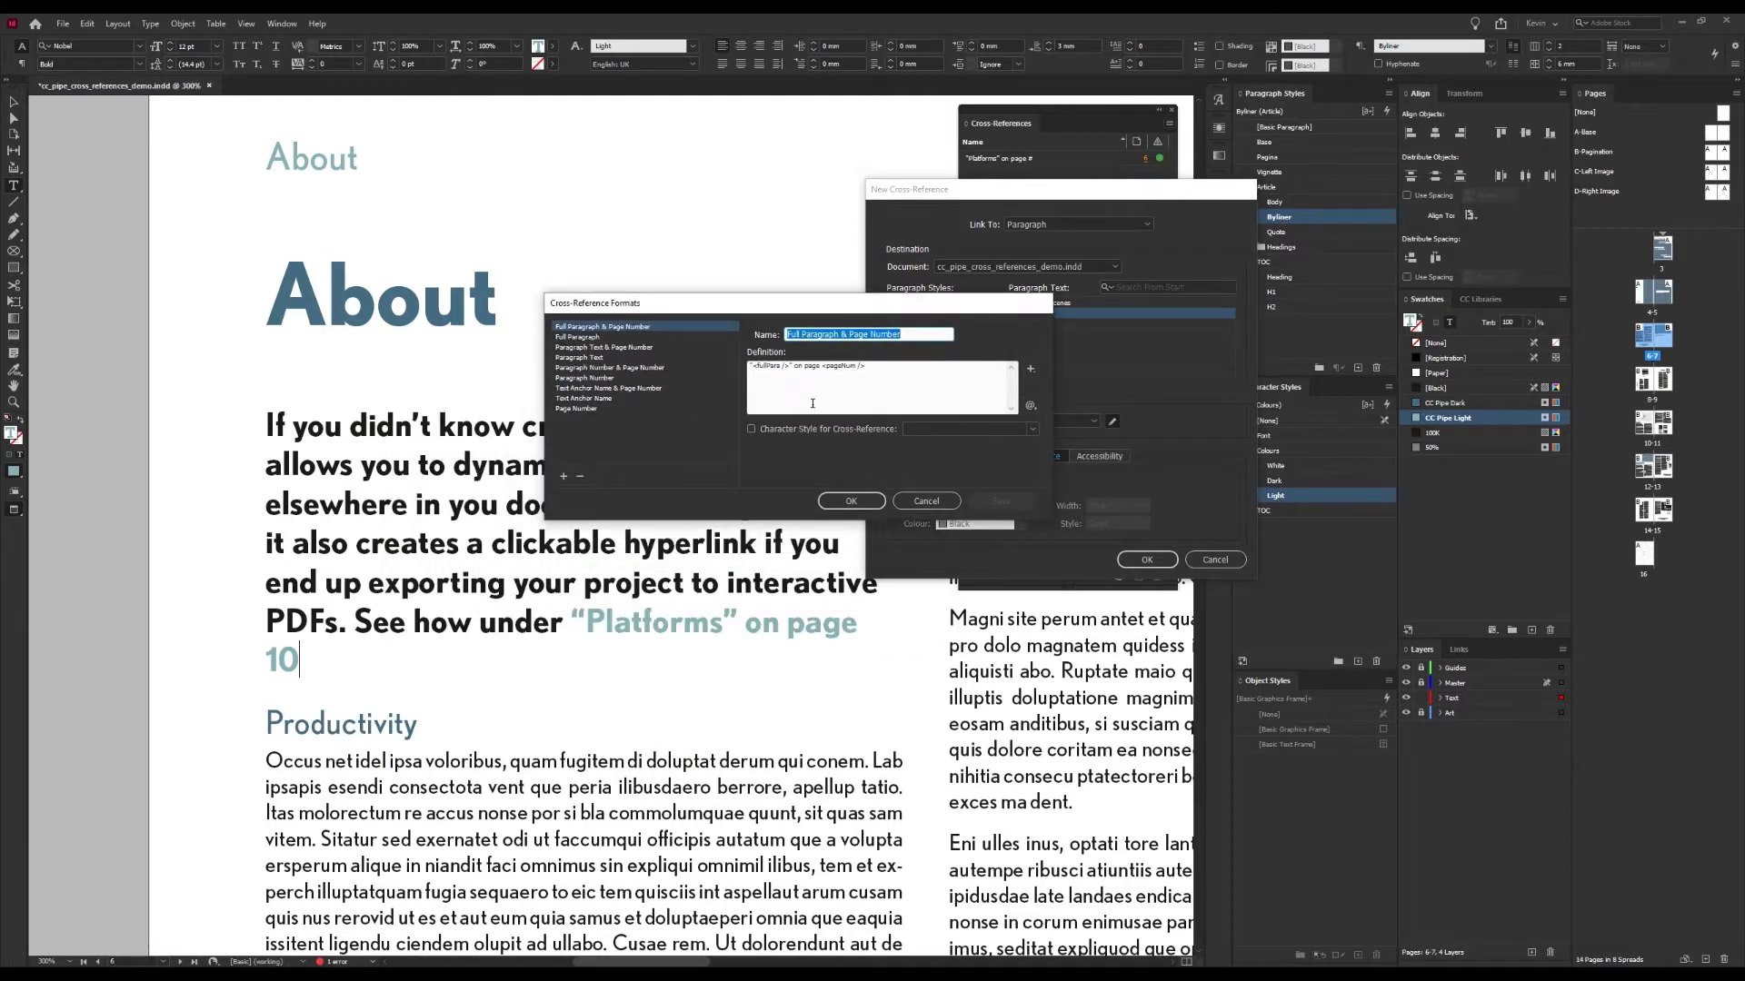
left_click(1031, 369)
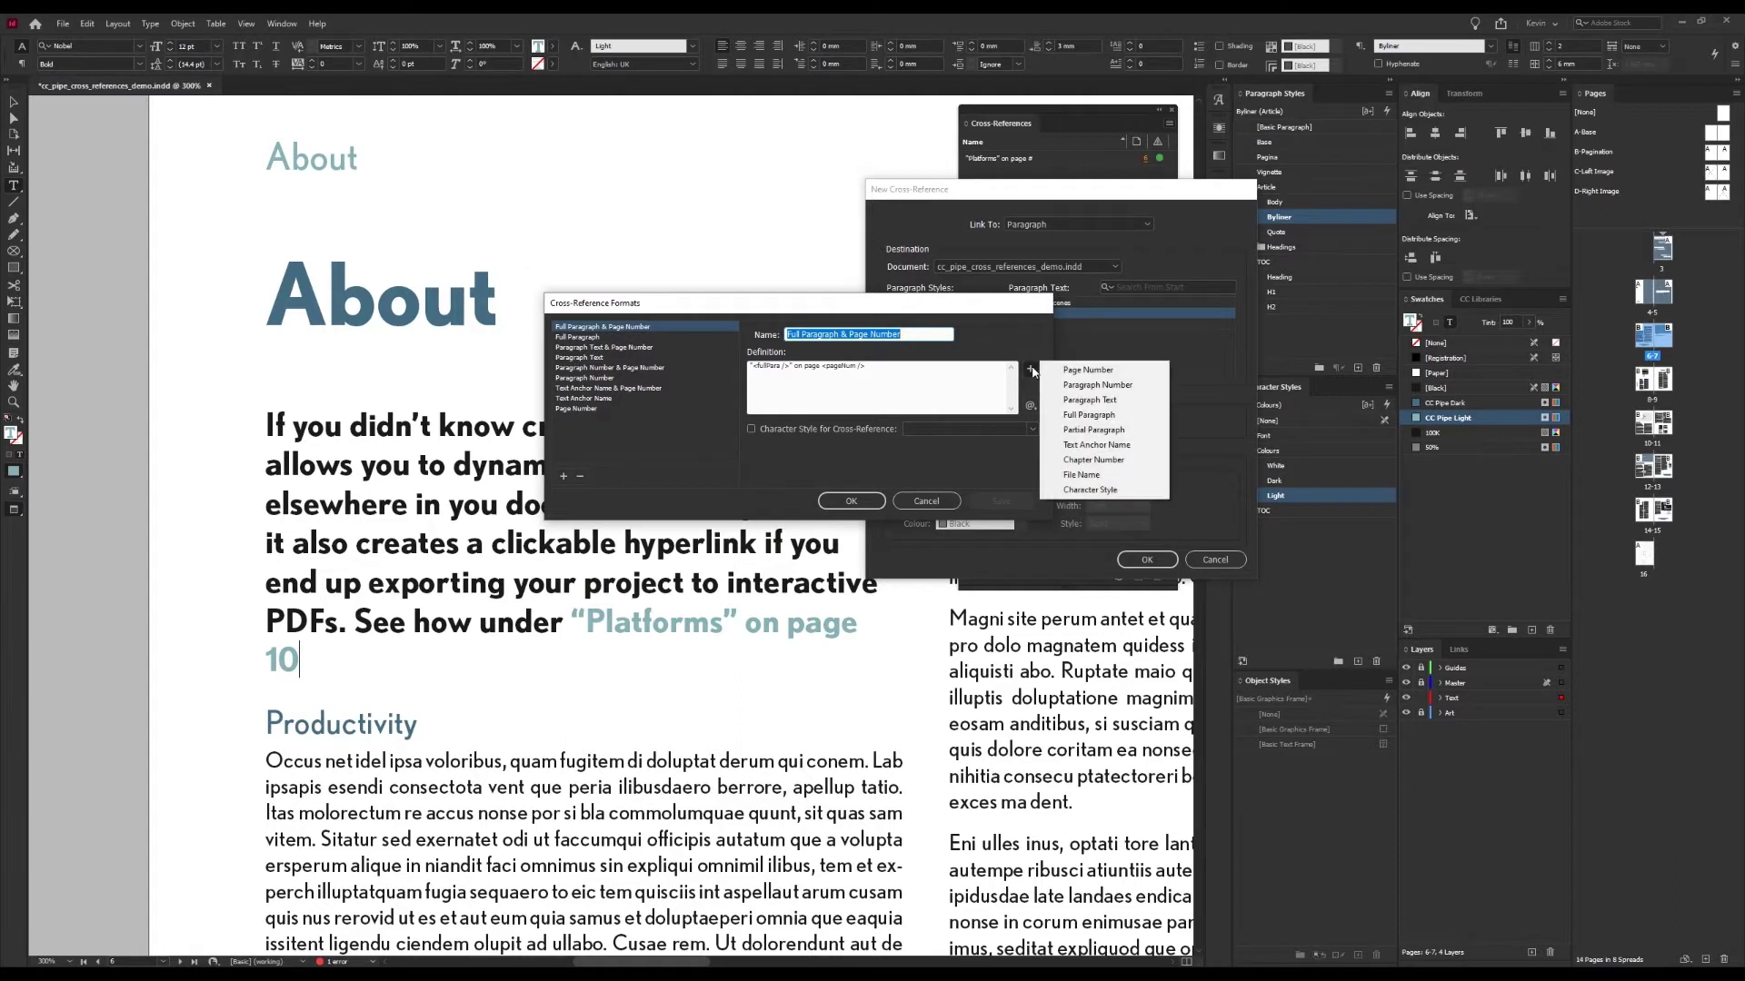
left_click(1021, 344)
left_click(969, 428)
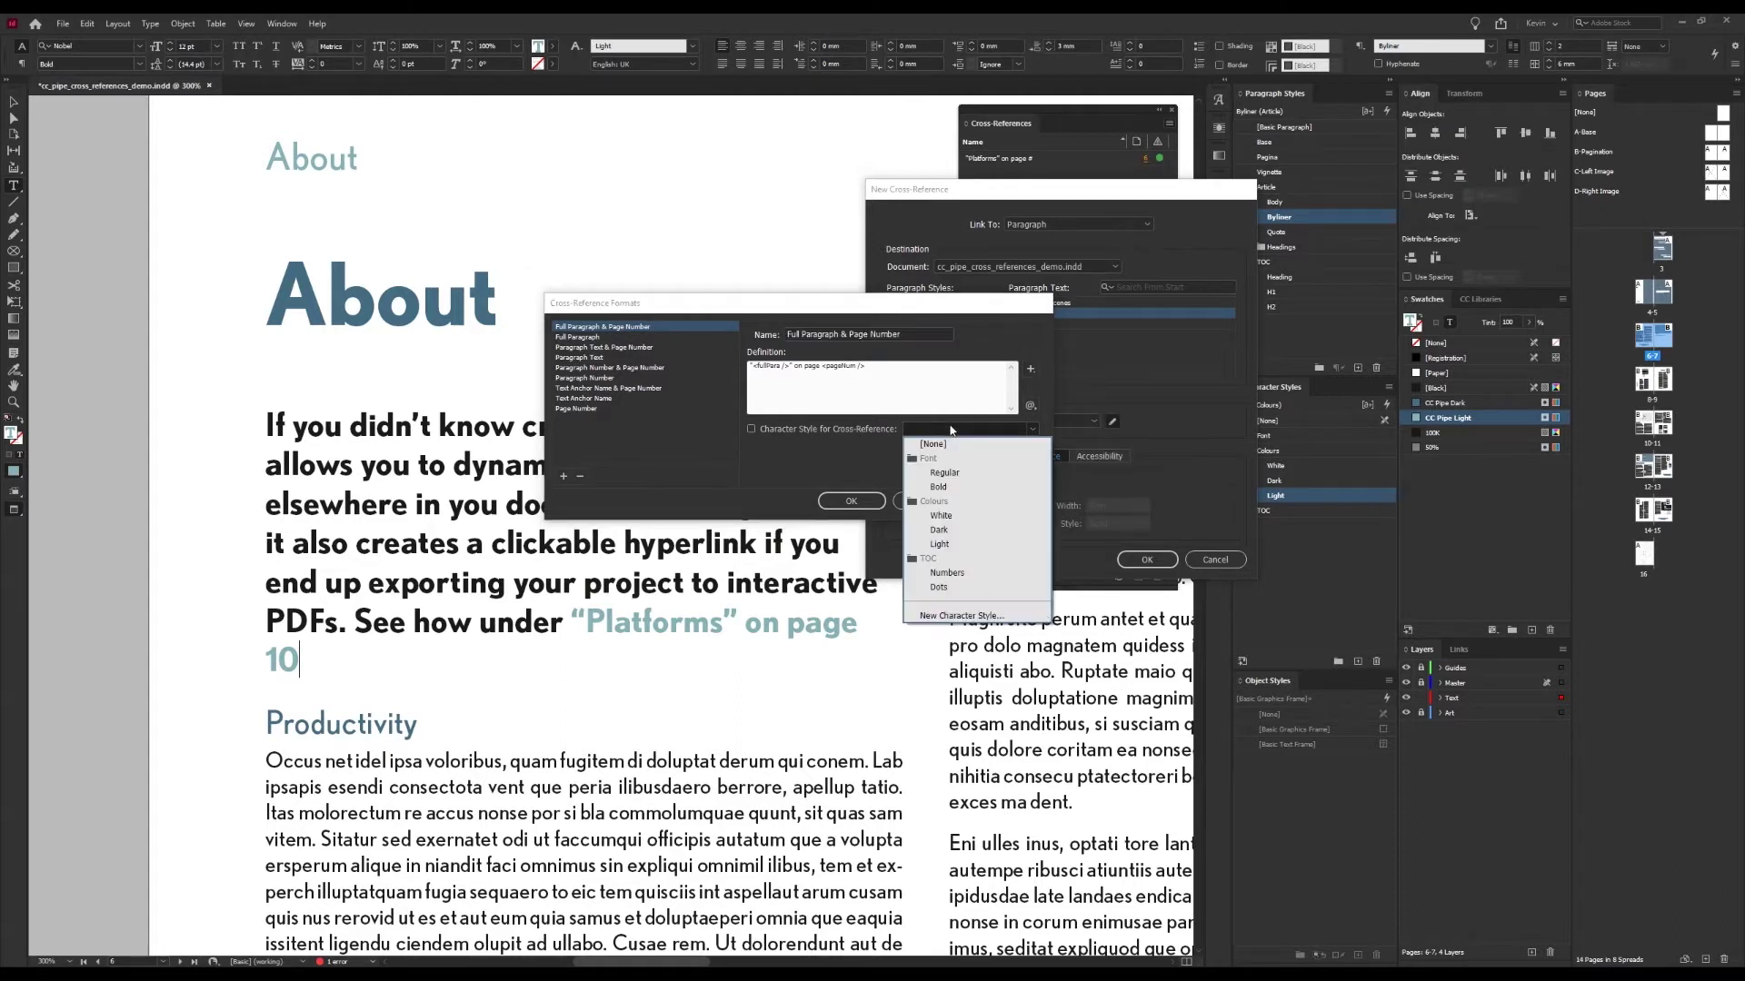
left_click(968, 428)
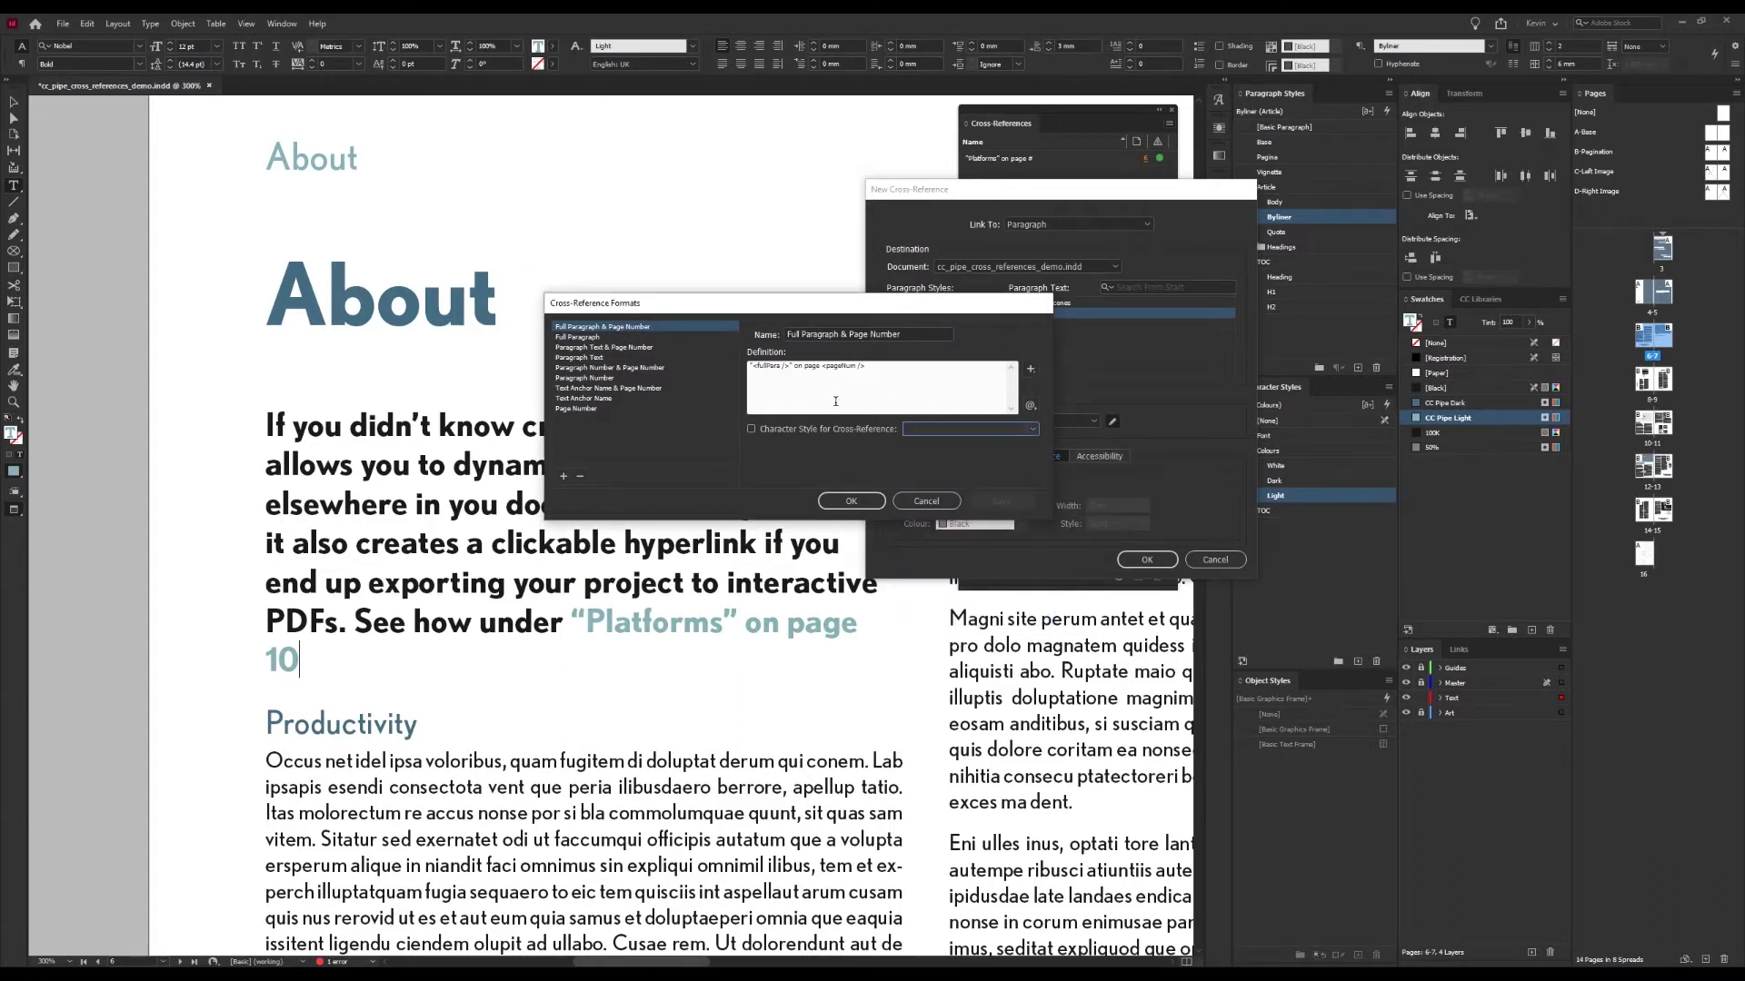
left_click_drag(768, 367, 749, 367)
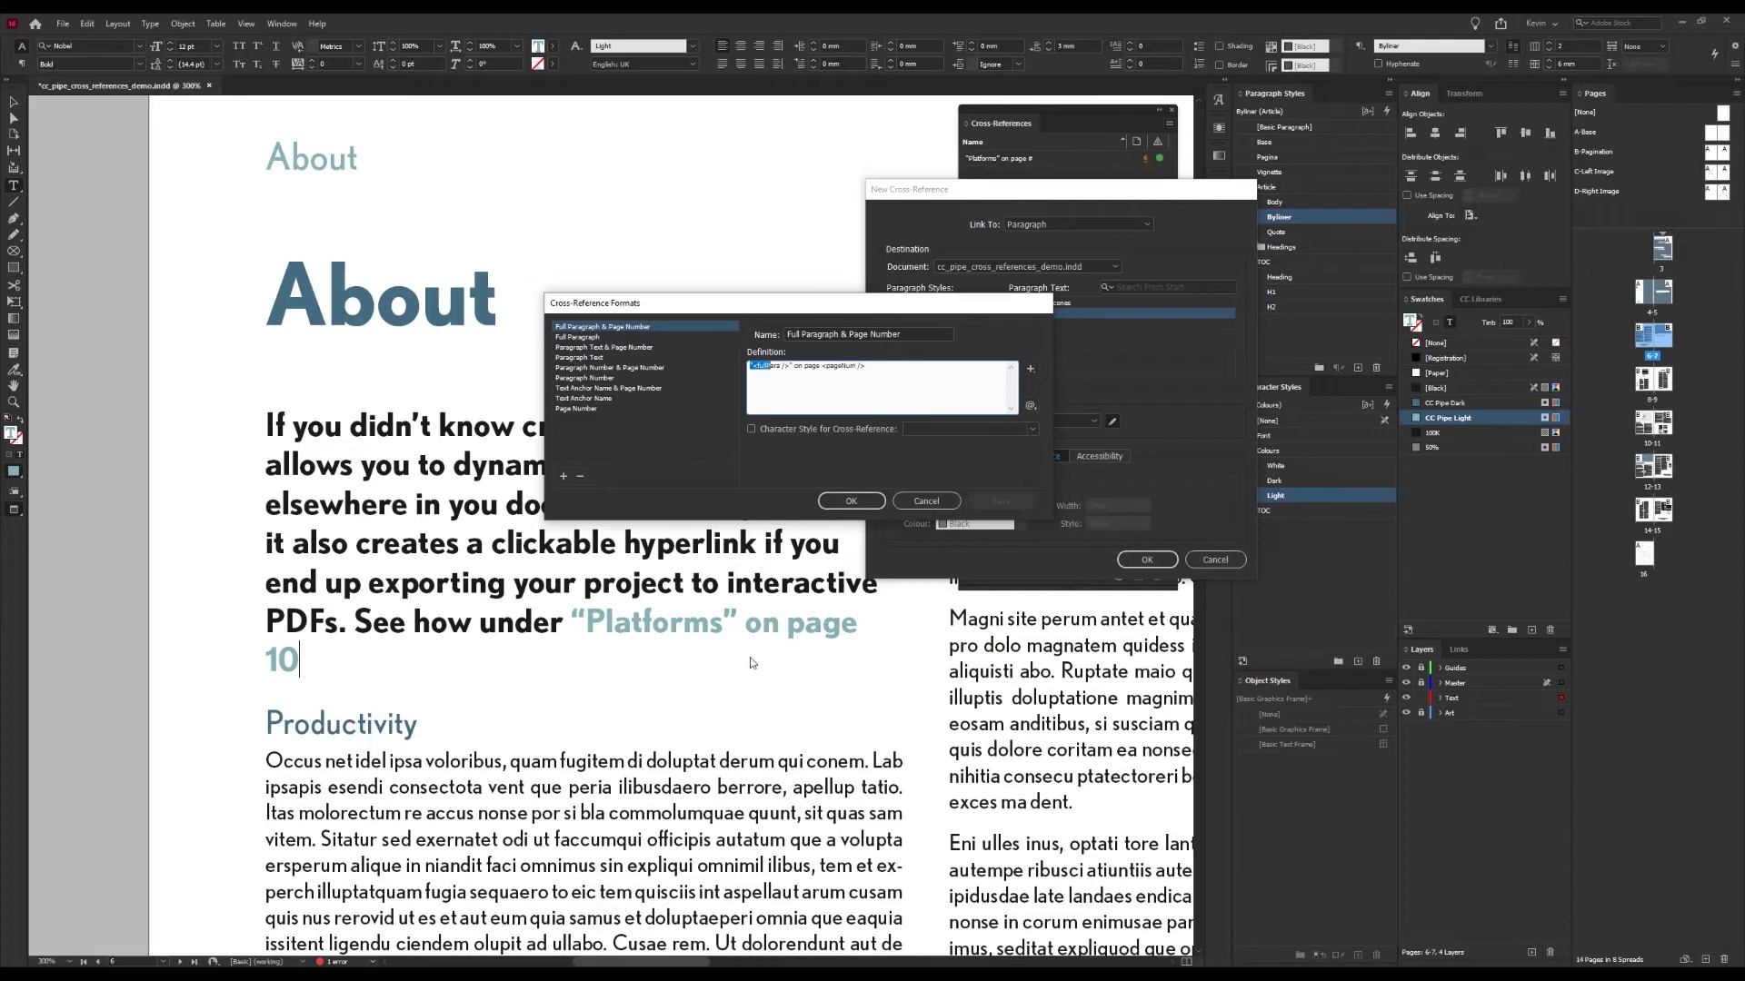
left_click(783, 365)
key("BackSpace")
key("BackSpace")
left_click(851, 502)
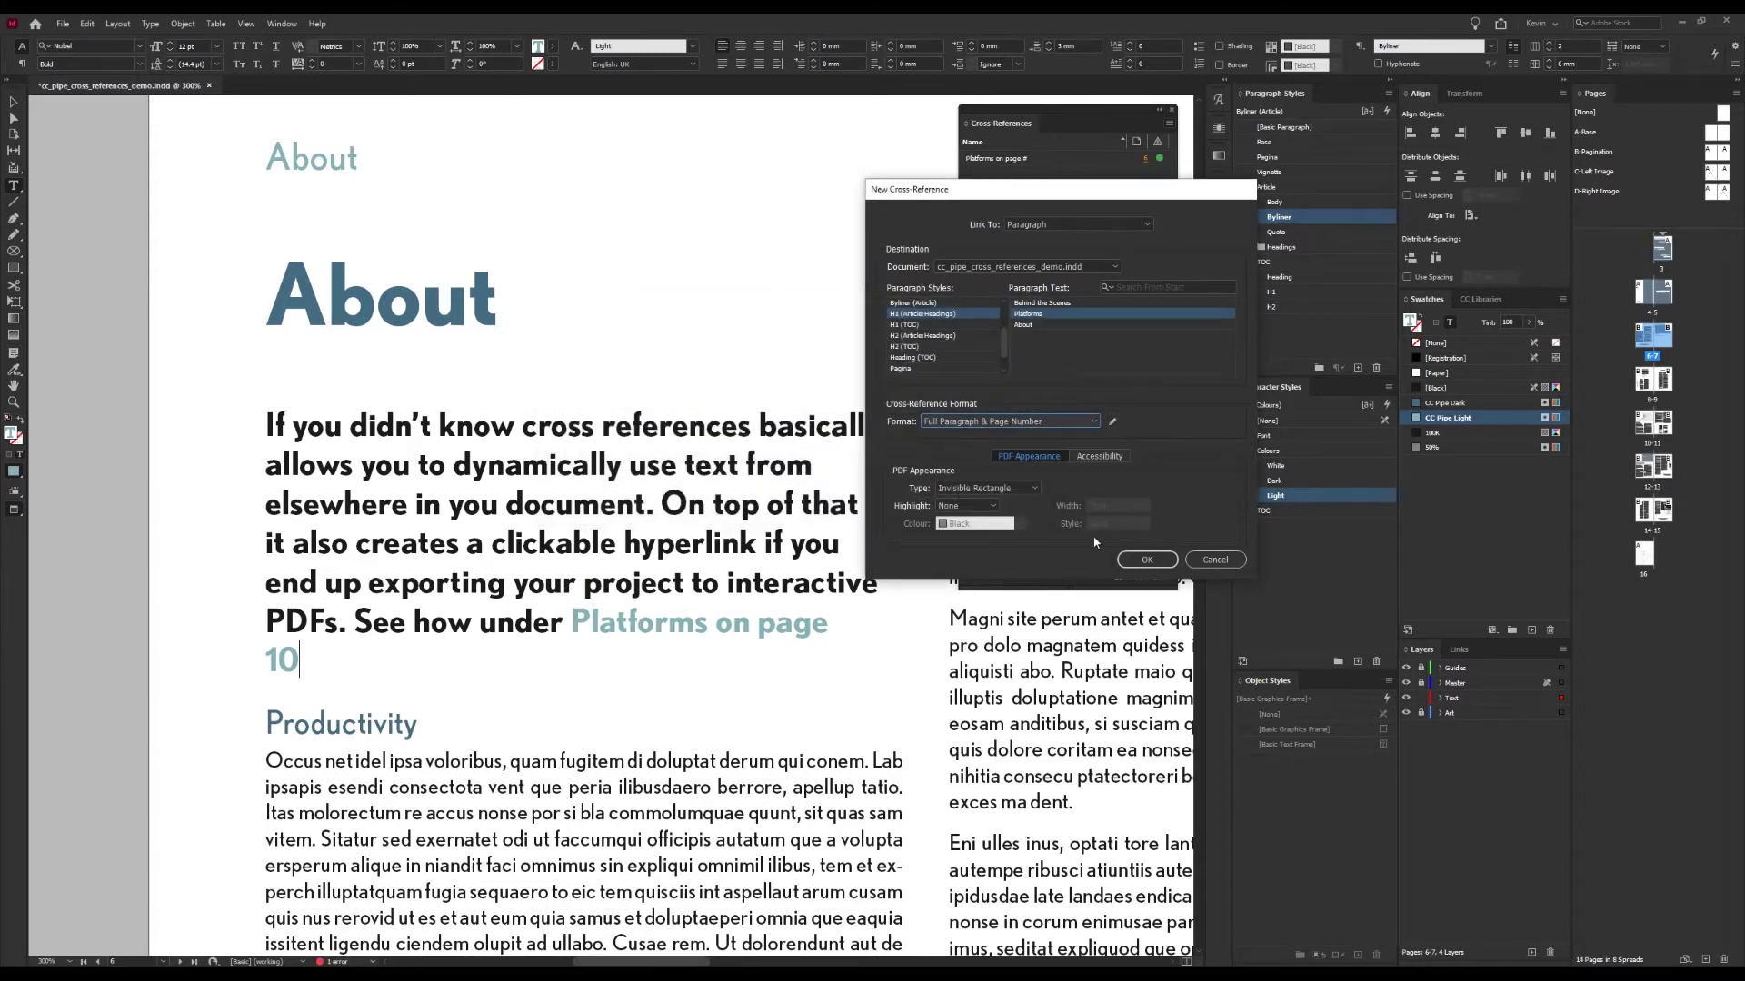
left_click(1146, 559)
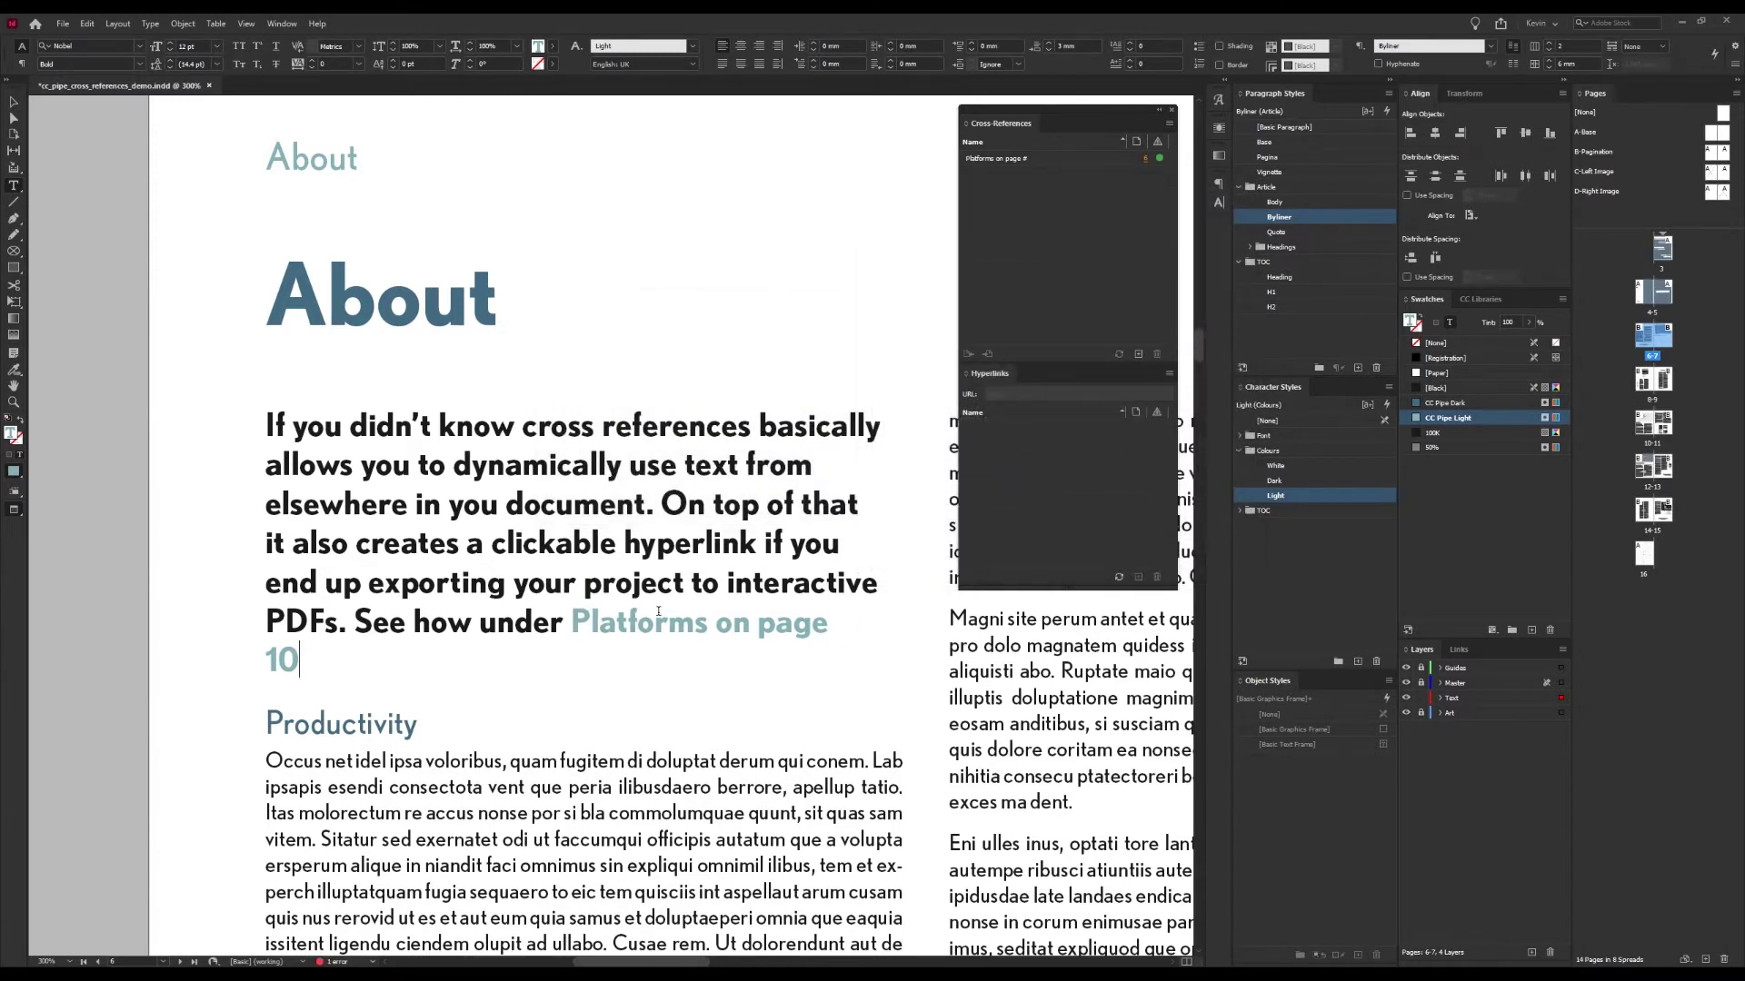
- Leave text editing and select the Platforms cross-reference in the Cross-References panel
key("Escape")
left_click(769, 327)
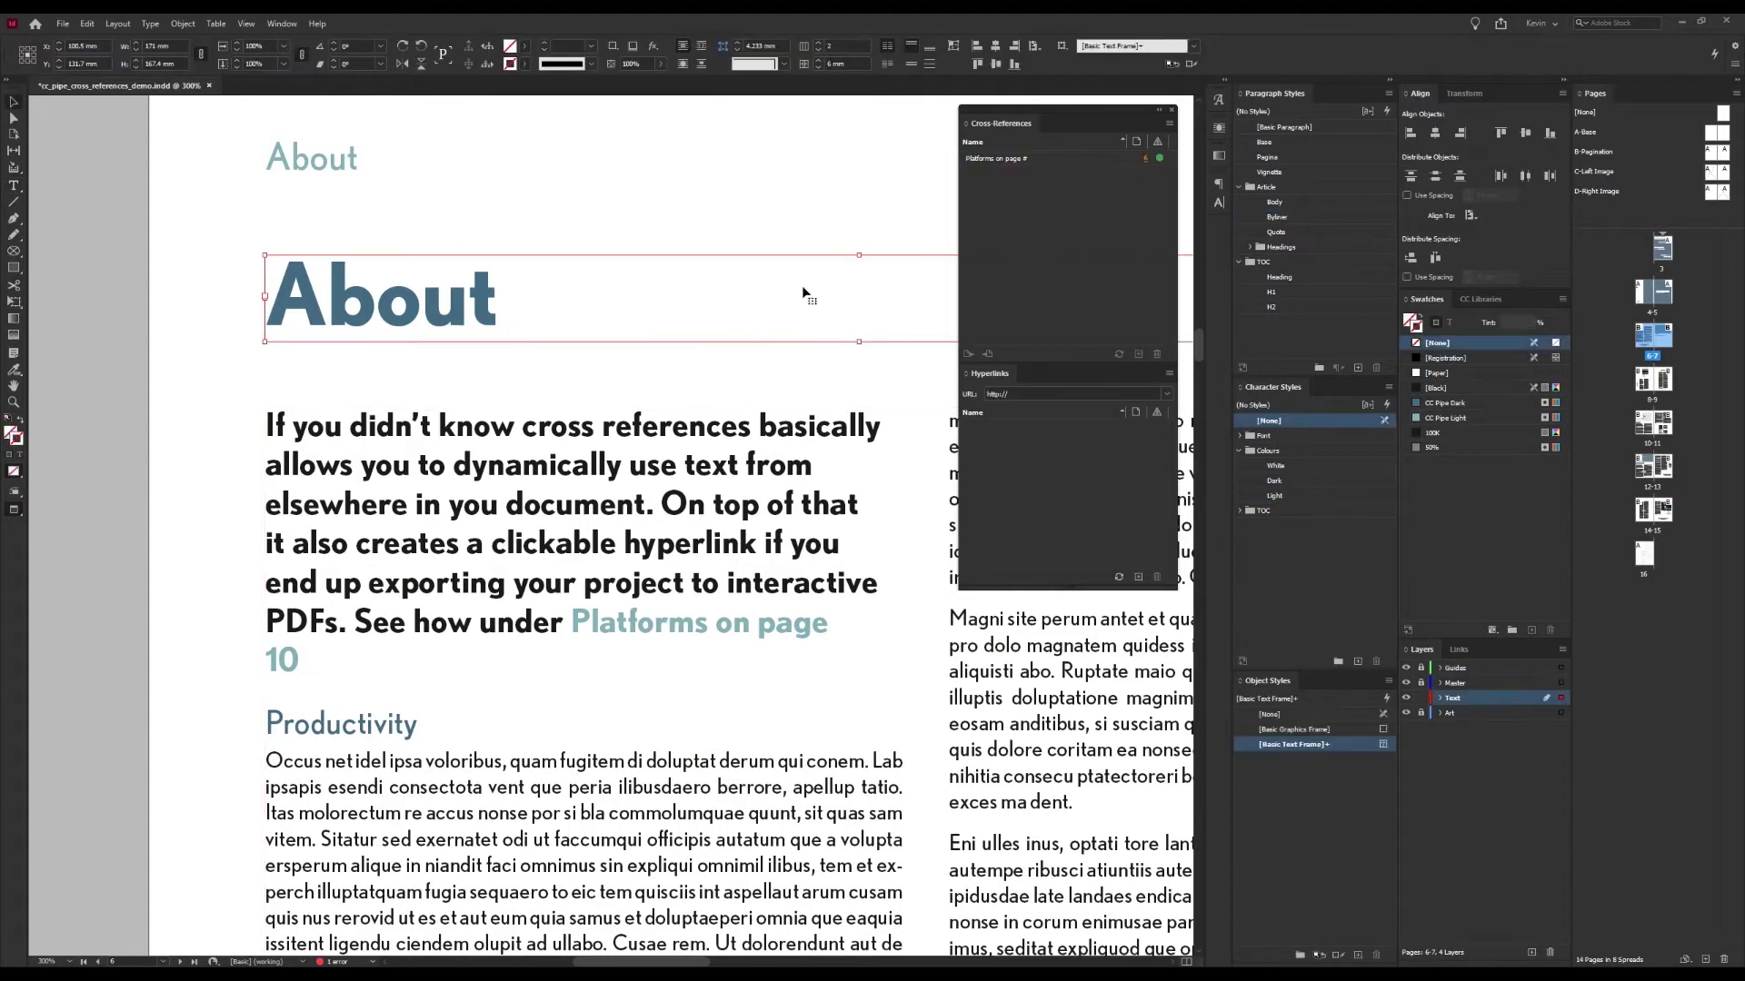
left_click(873, 236)
left_click(1030, 159)
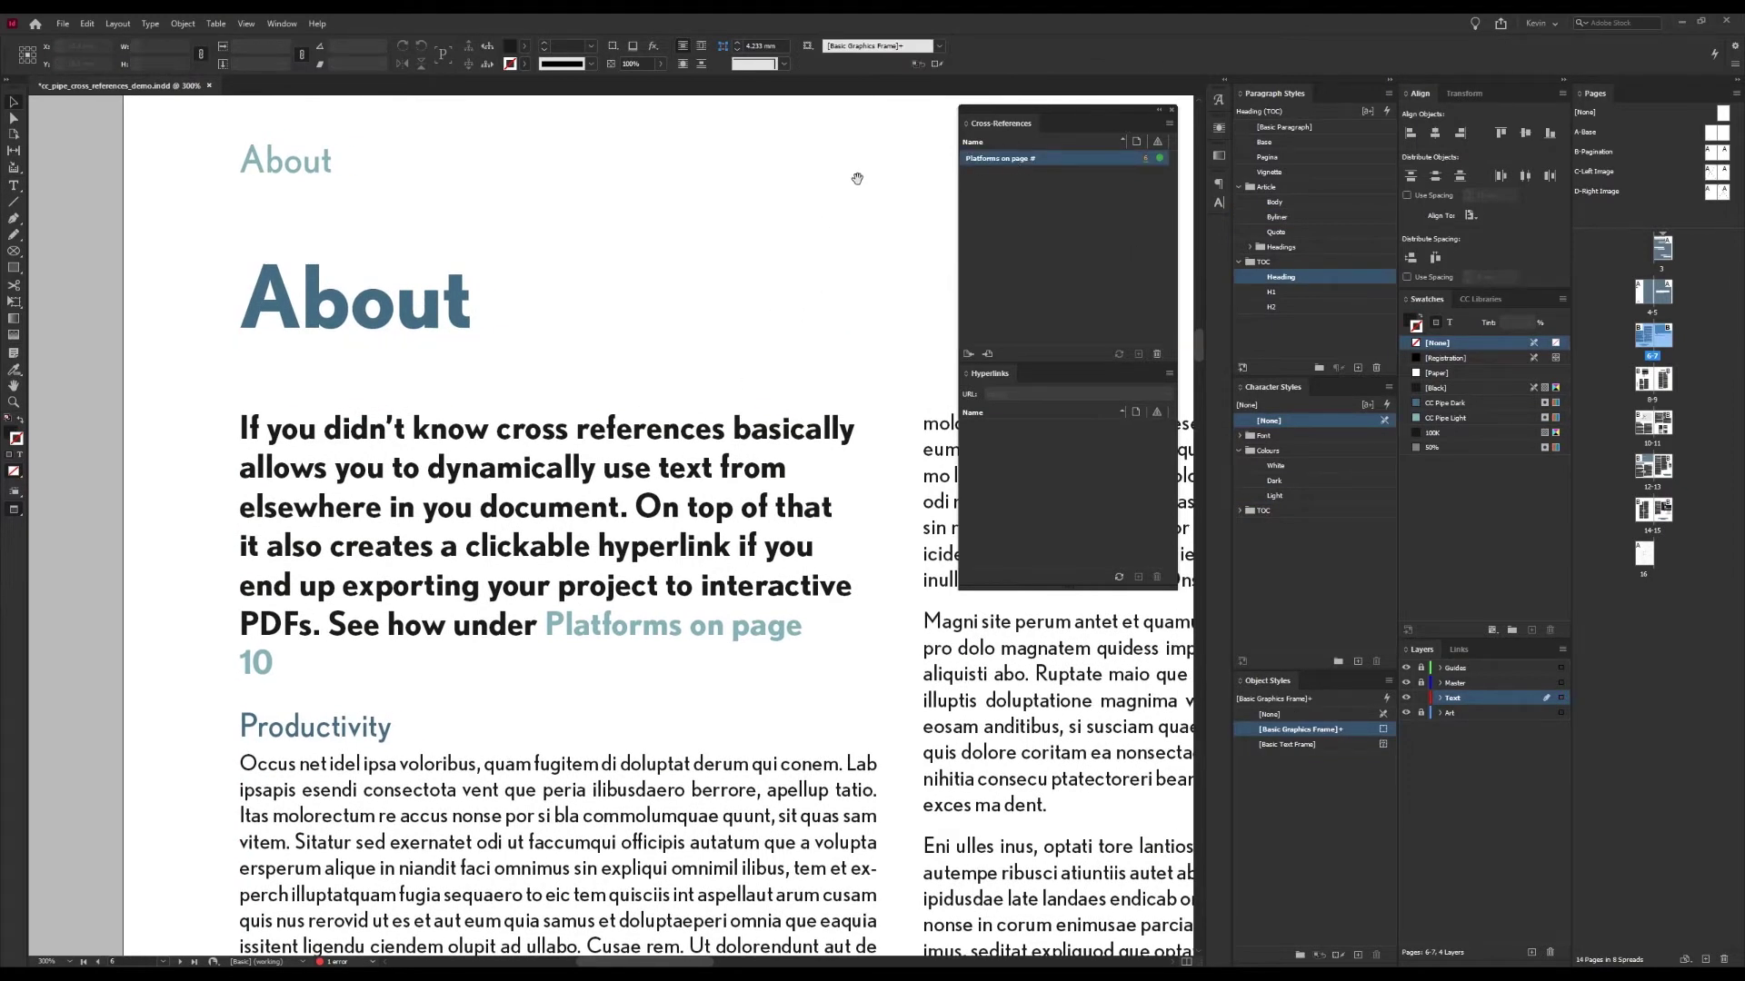
- Move the 10-11 spread to pages 14-15 to test the cross-reference update, then undo
left_click_drag(857, 185, 712, 116)
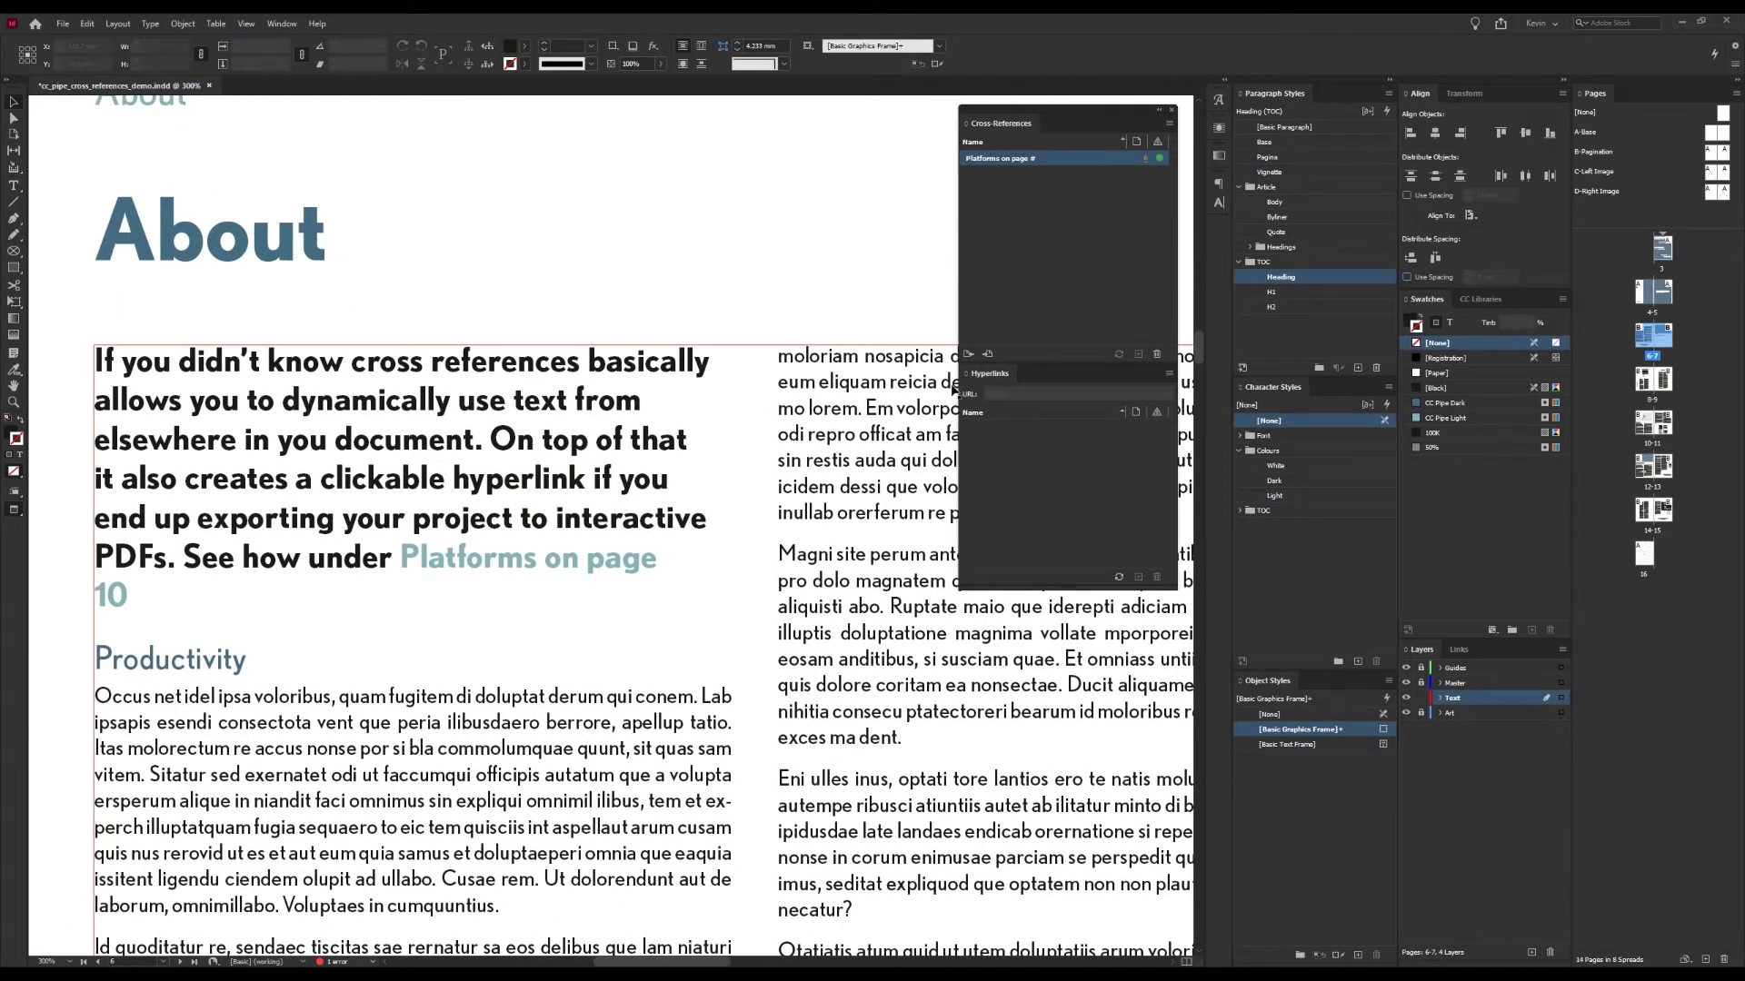
left_click(1643, 424)
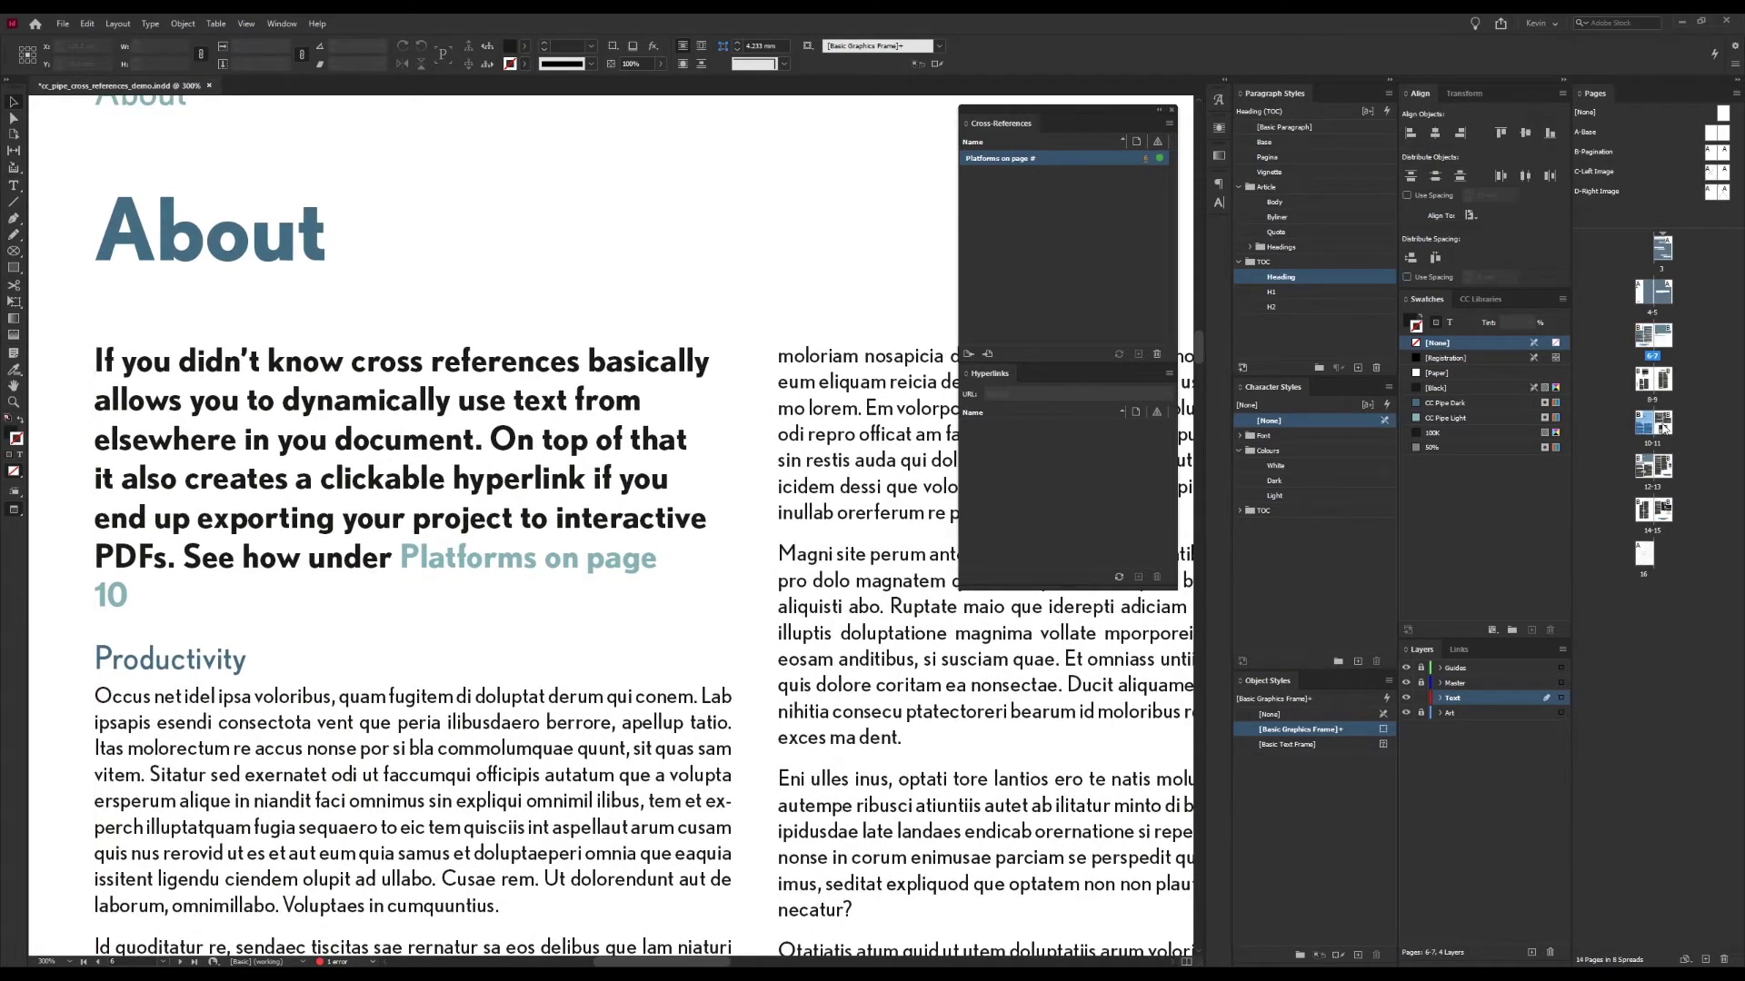
left_click(1647, 425)
left_click_drag(1683, 516, 1681, 516)
key("ctrl+1")
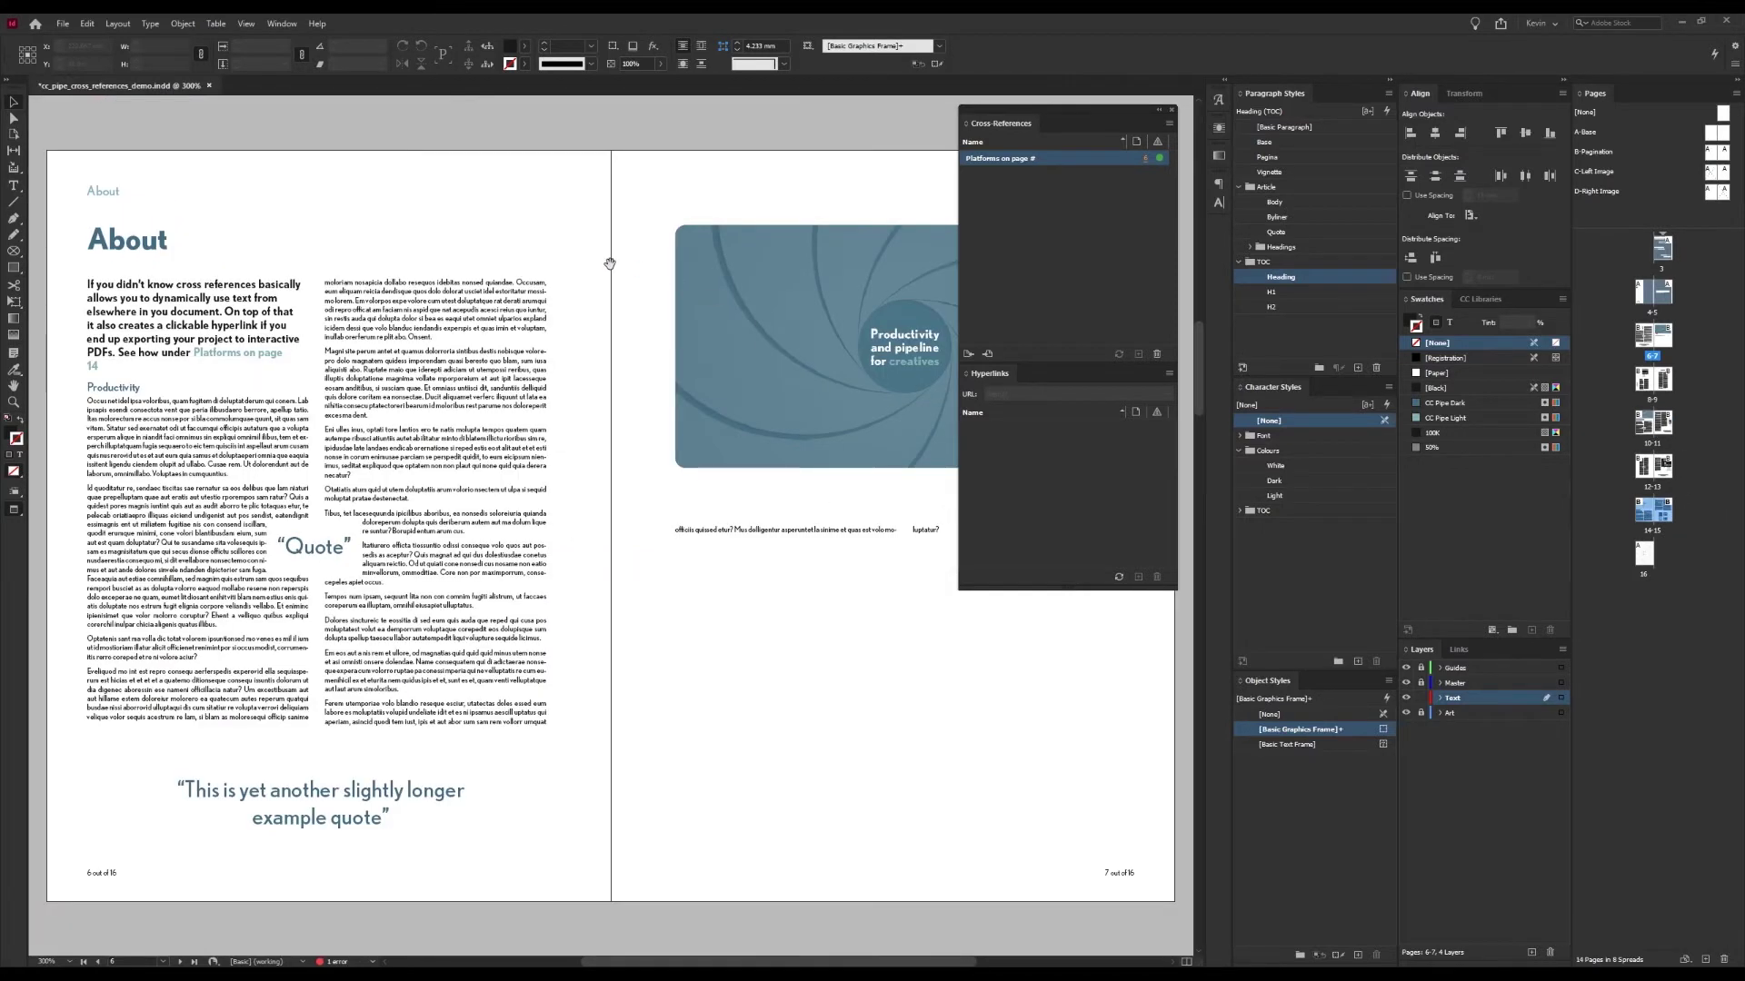
left_click_drag(609, 263, 618, 290)
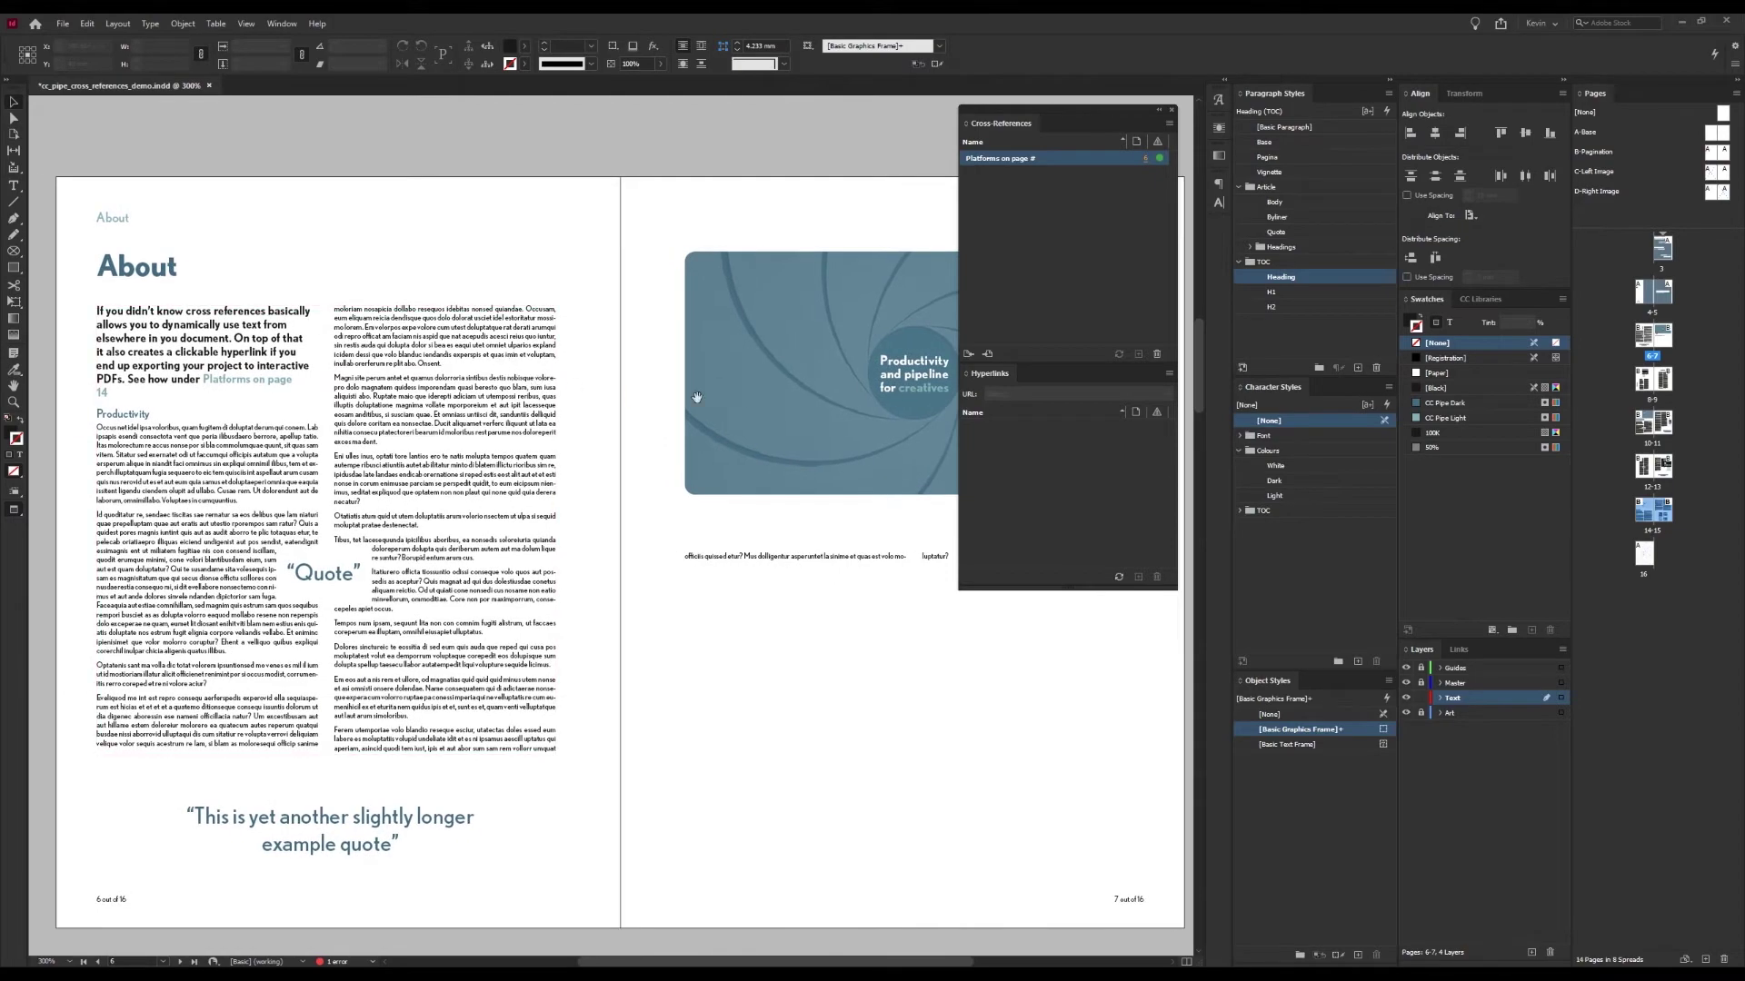
scroll(462, 410, "up", 3)
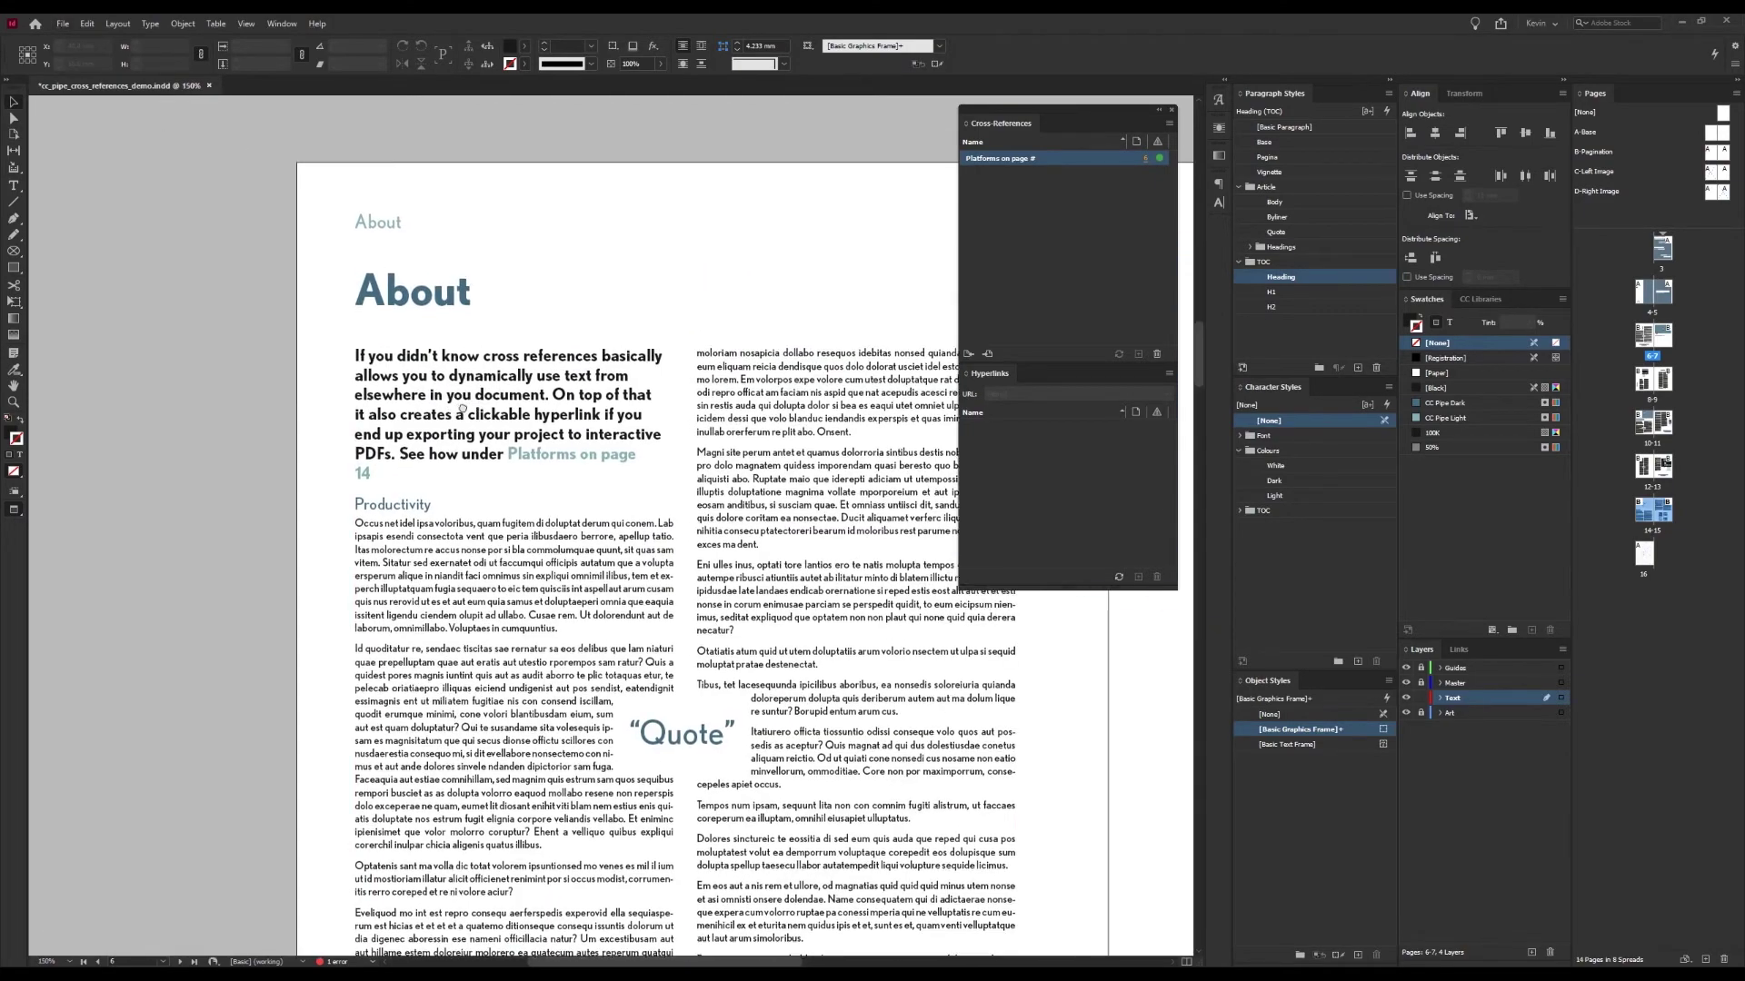
scroll(463, 410, "up", 1)
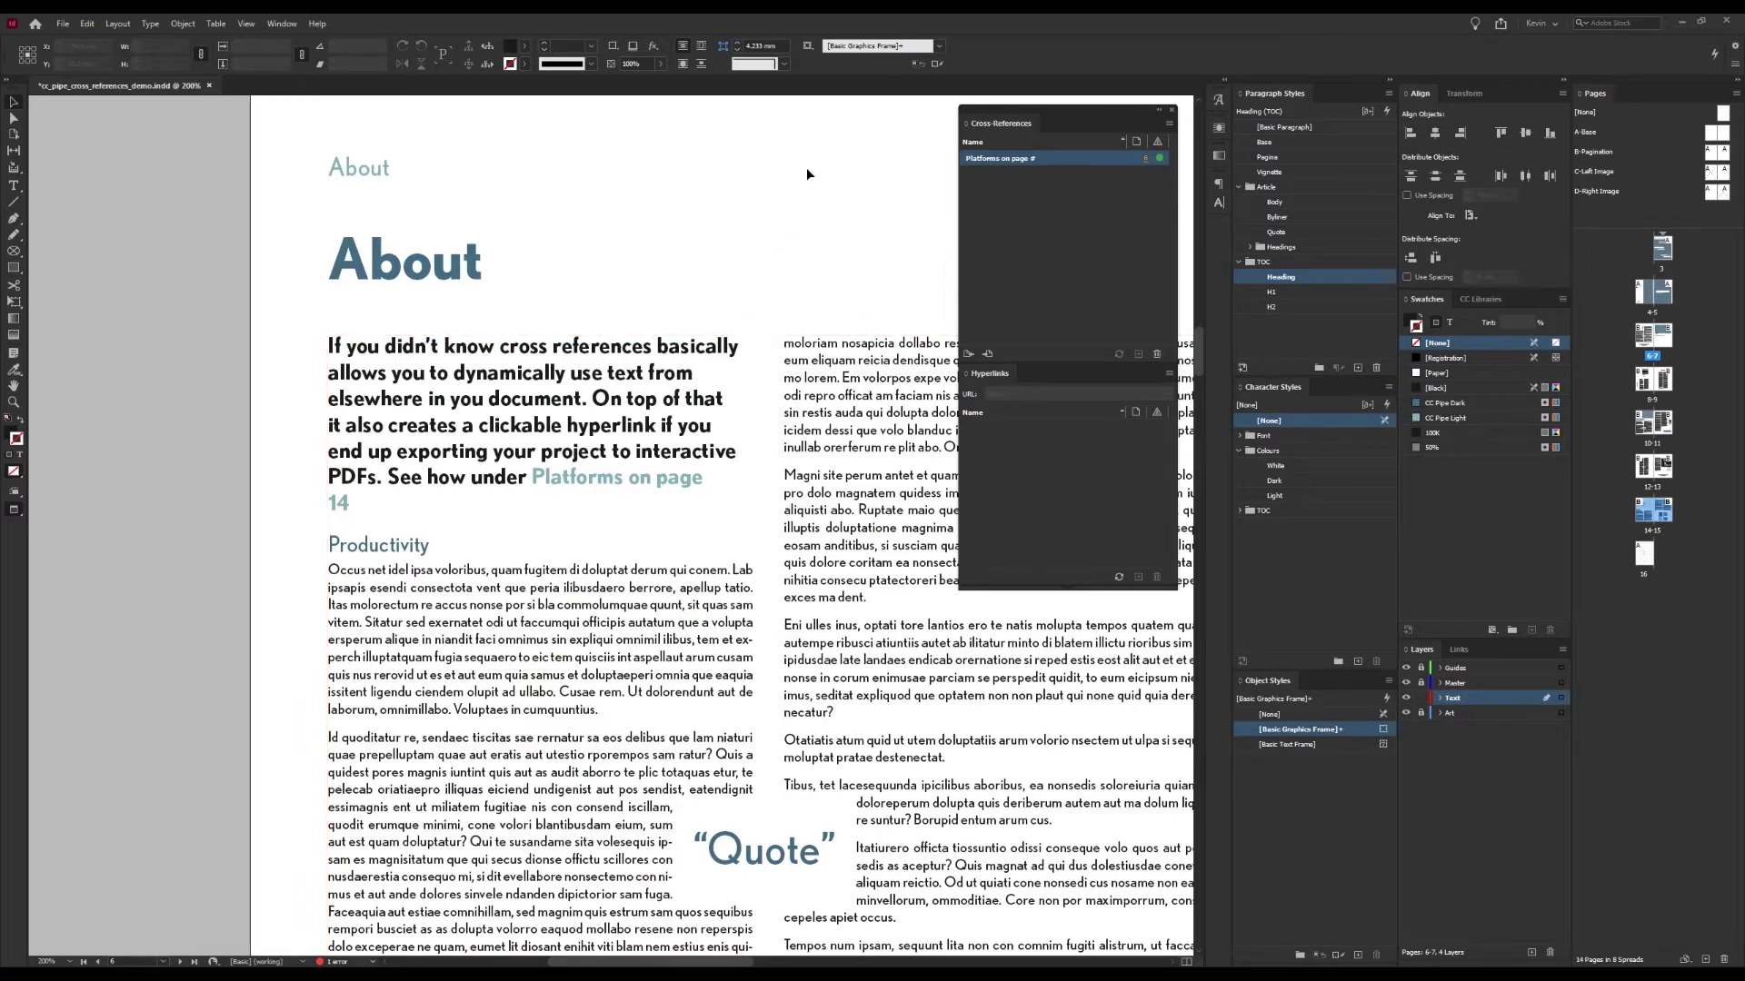
scroll(807, 173, "right", 3)
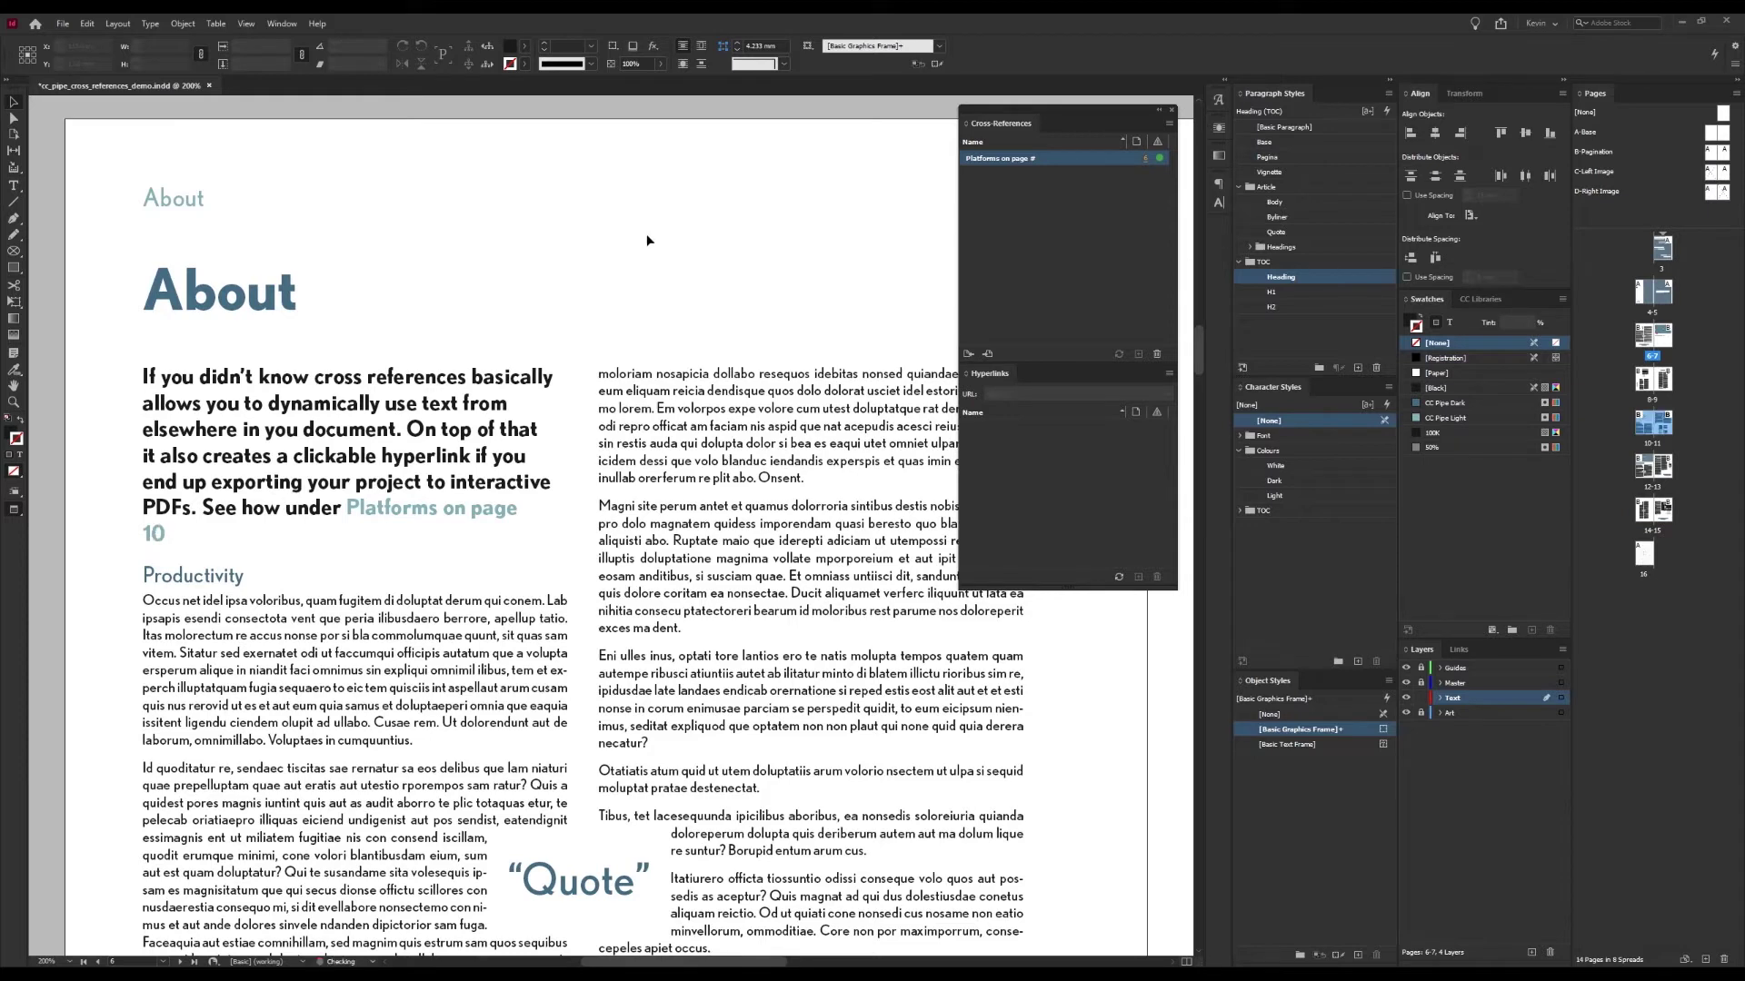
key("ctrl+z")
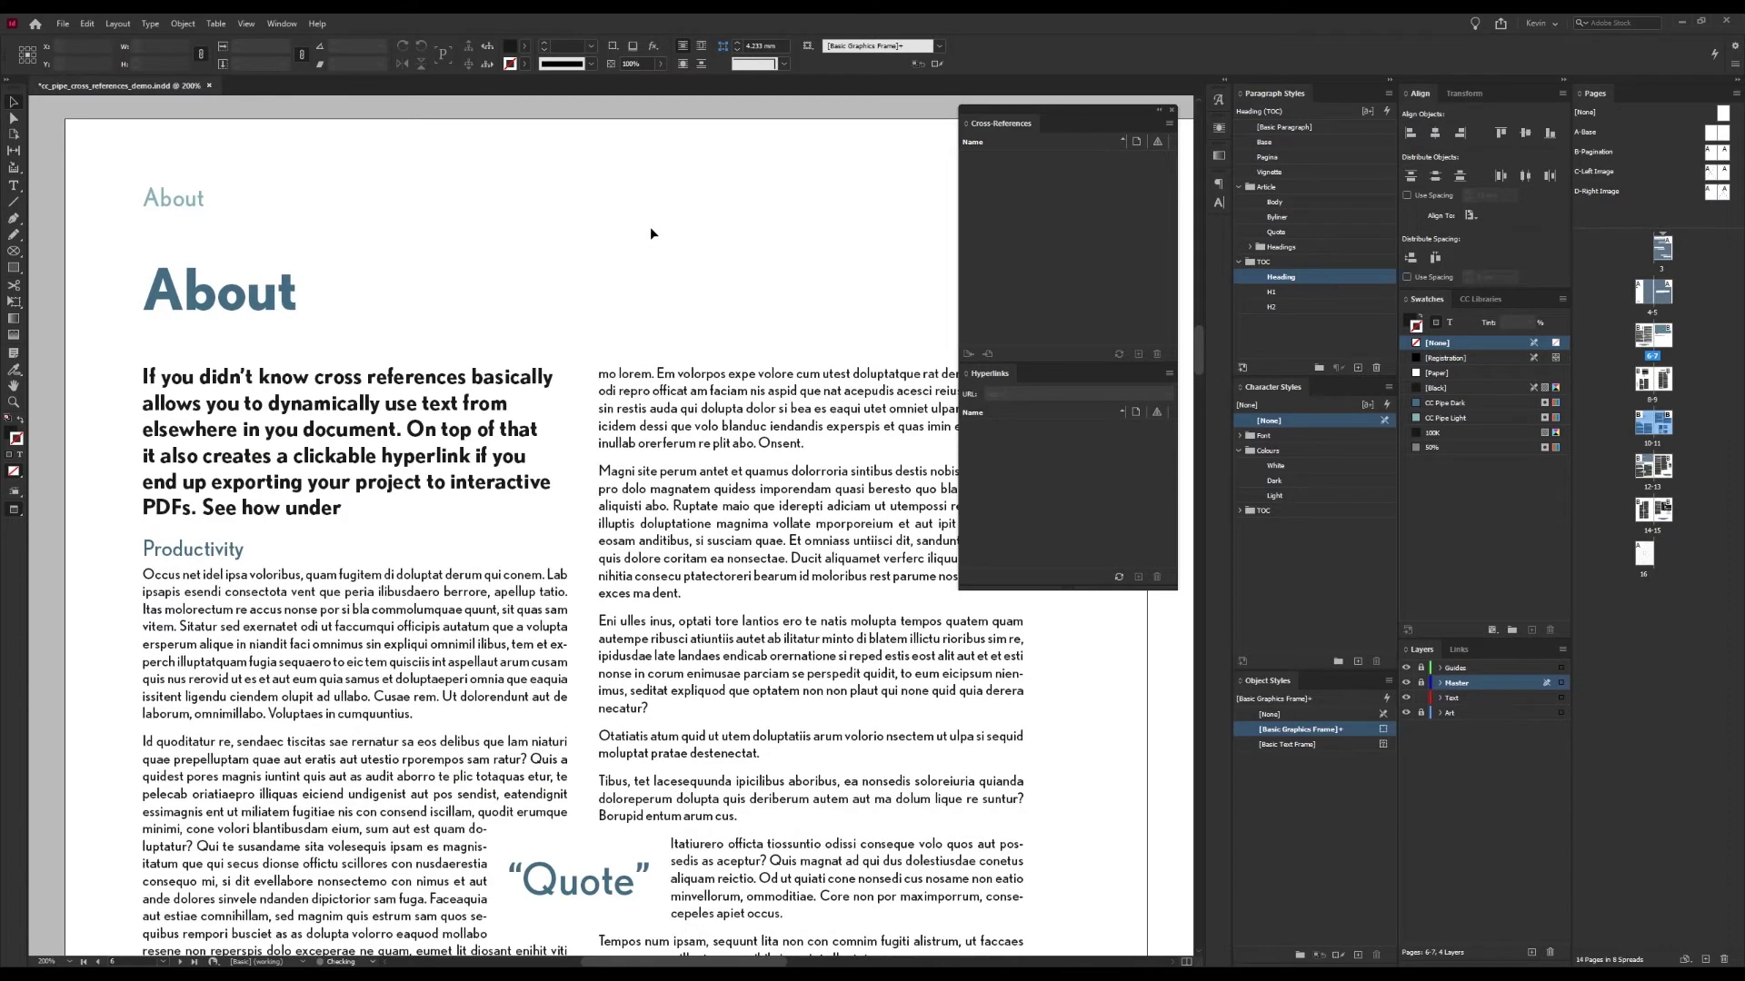
double_click(382, 518)
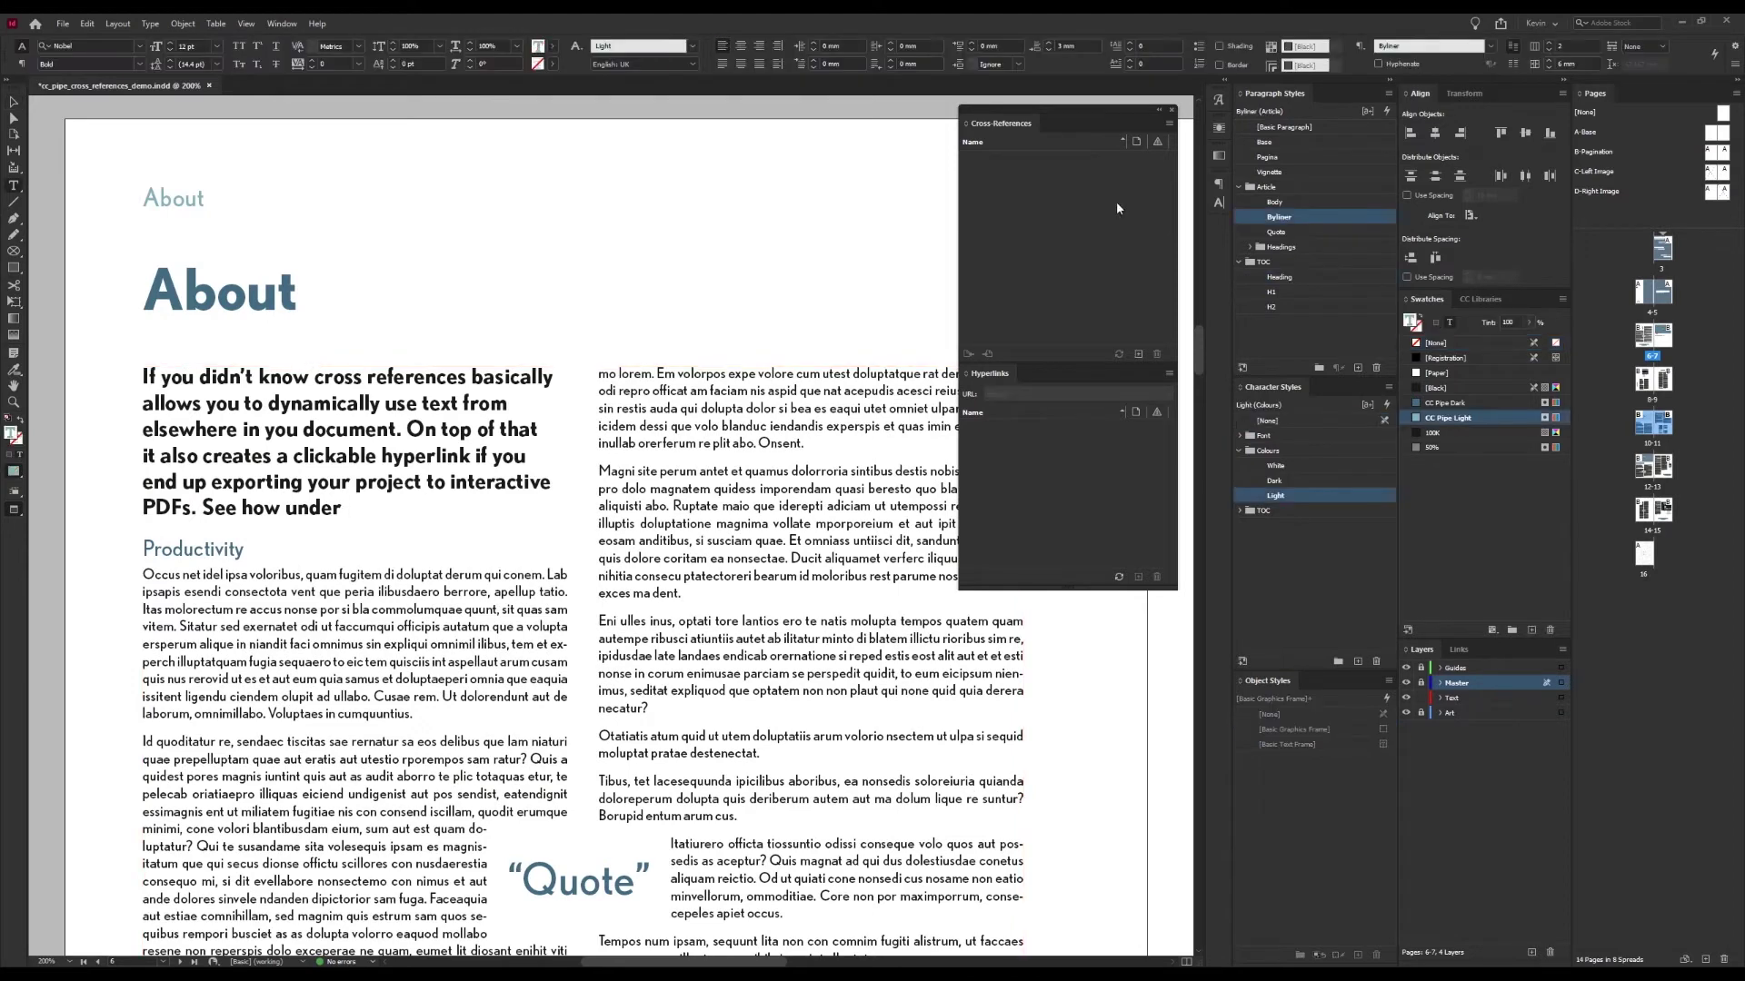
left_click(1169, 124)
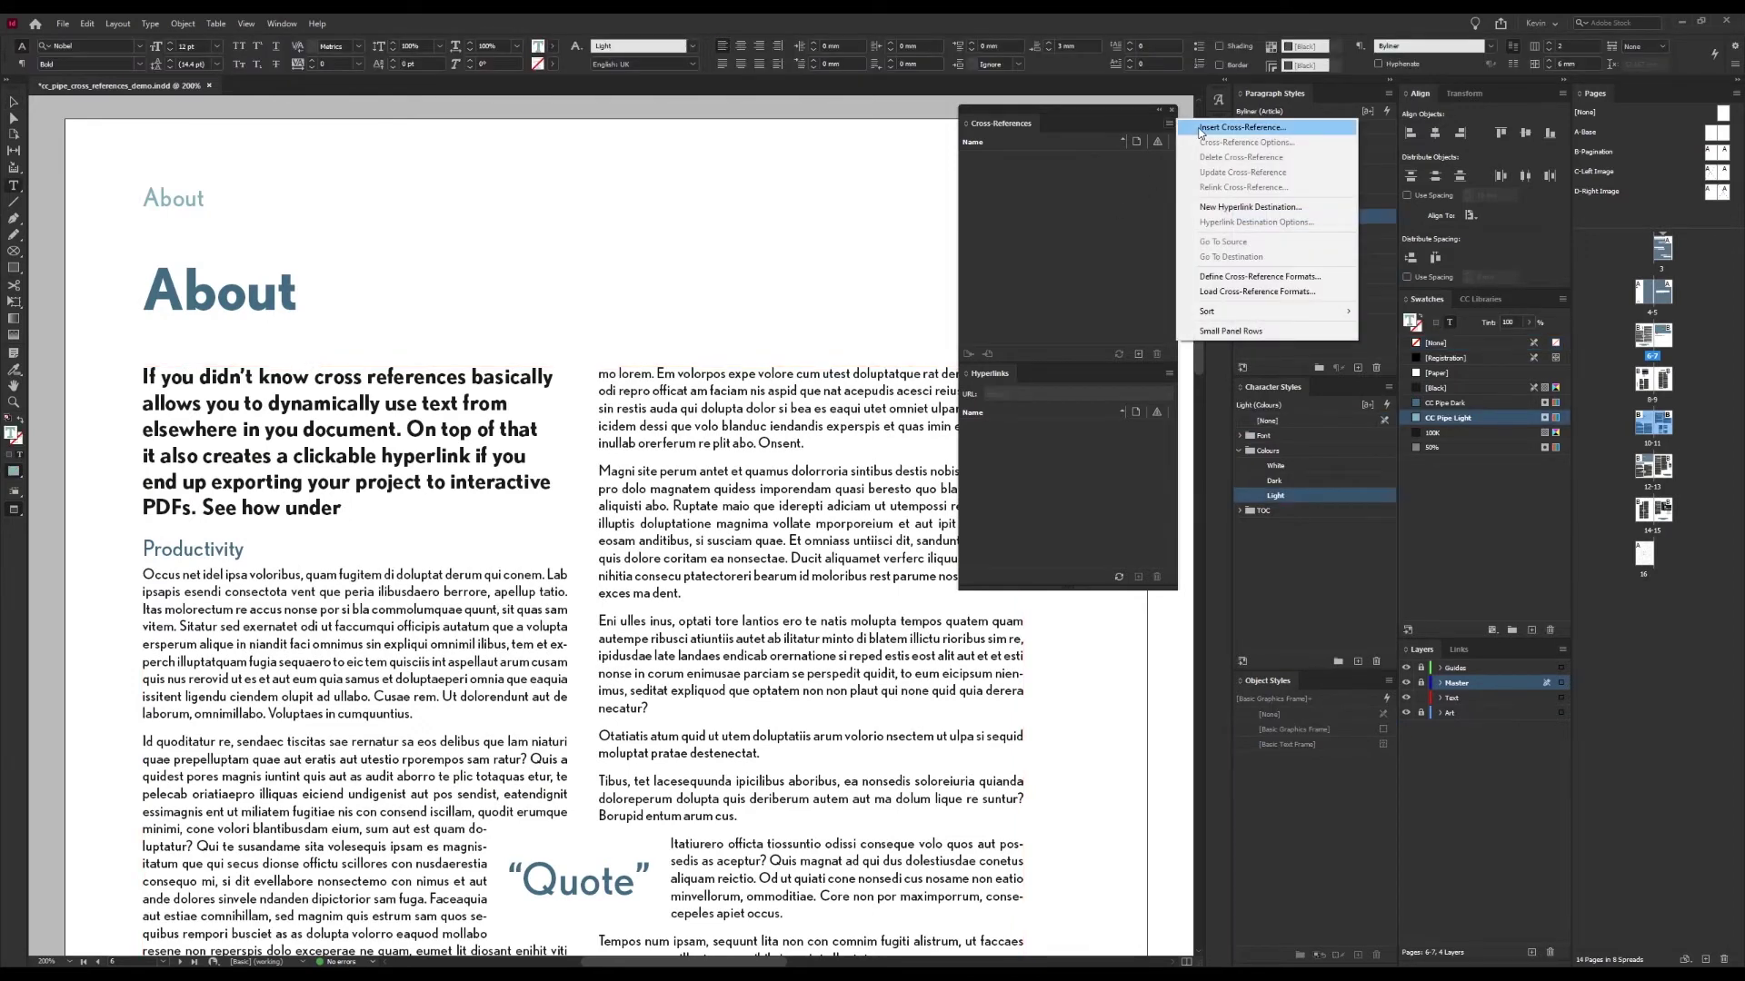
left_click(1202, 130)
left_click(1029, 227)
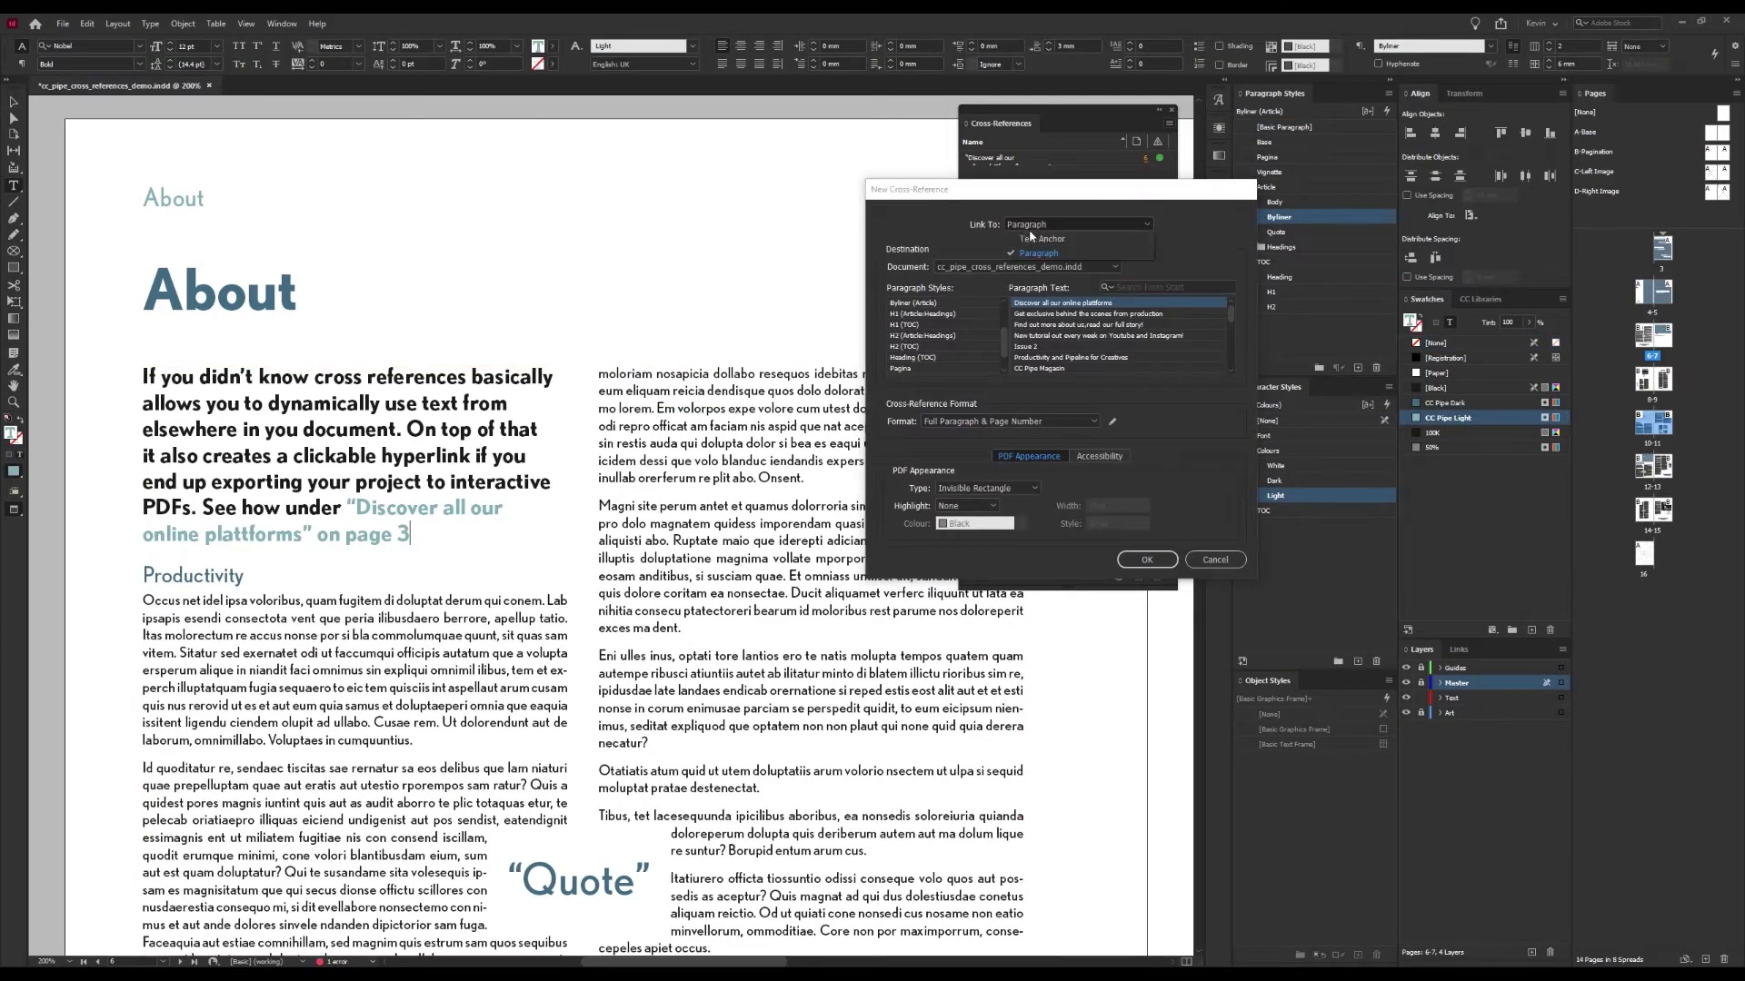
left_click(1030, 239)
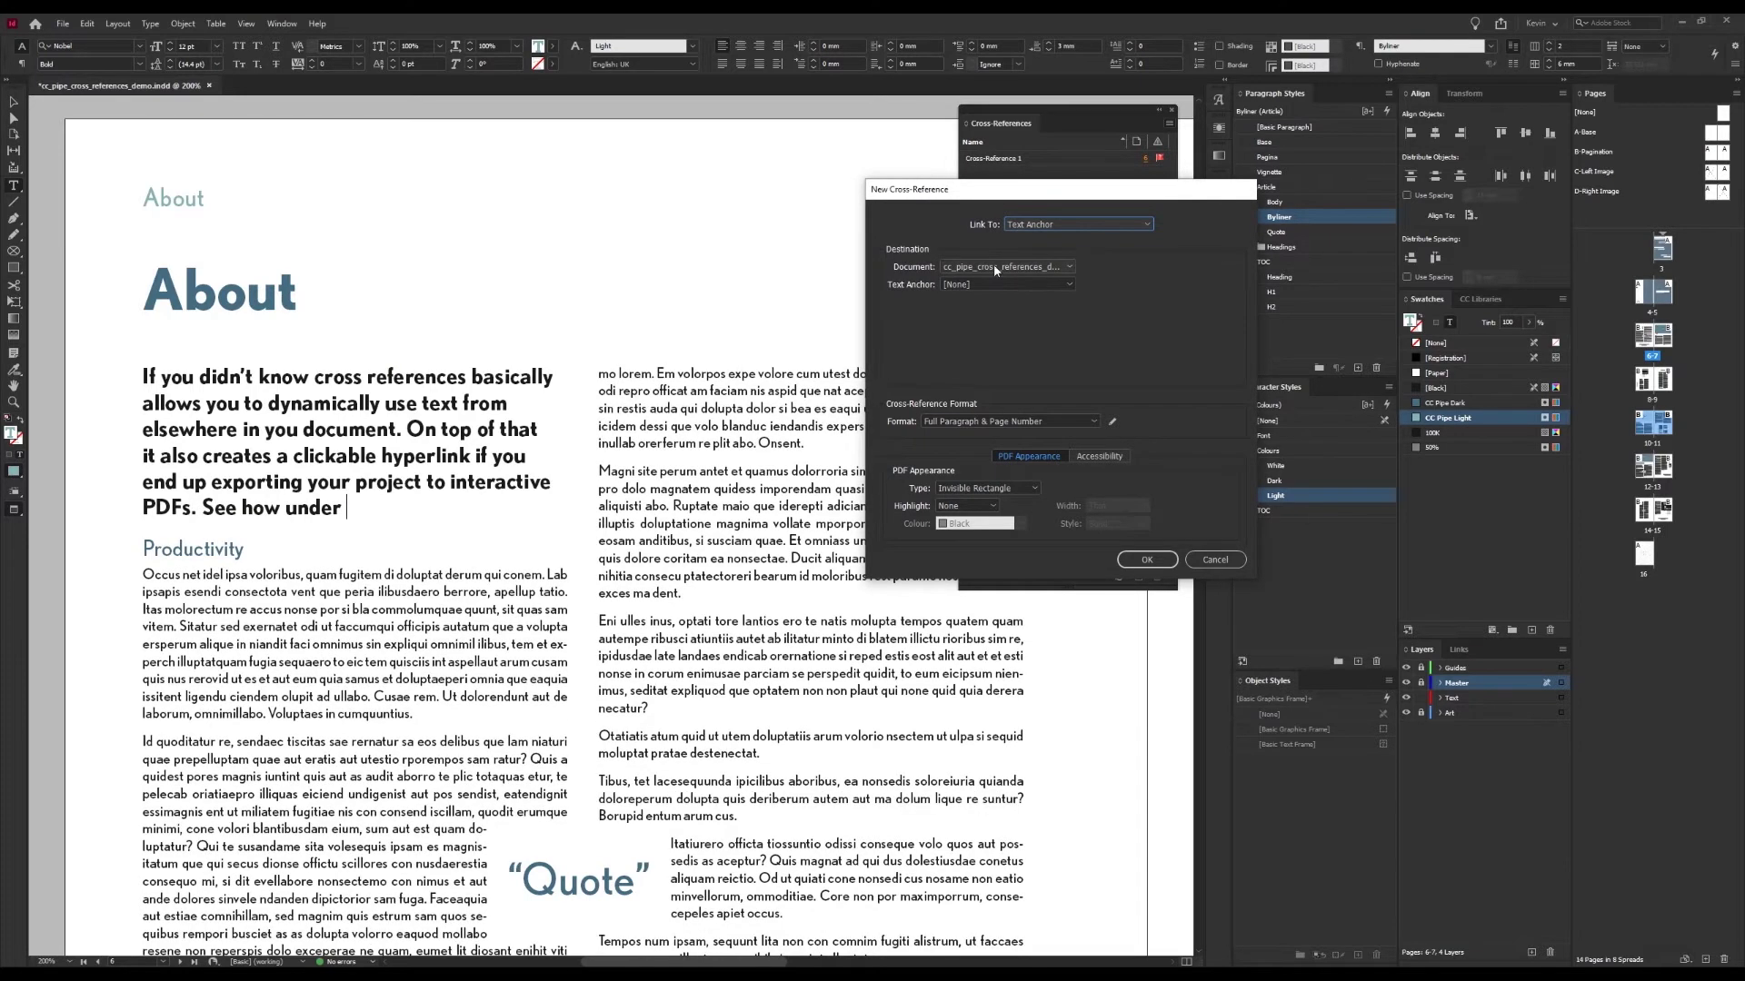
left_click(978, 285)
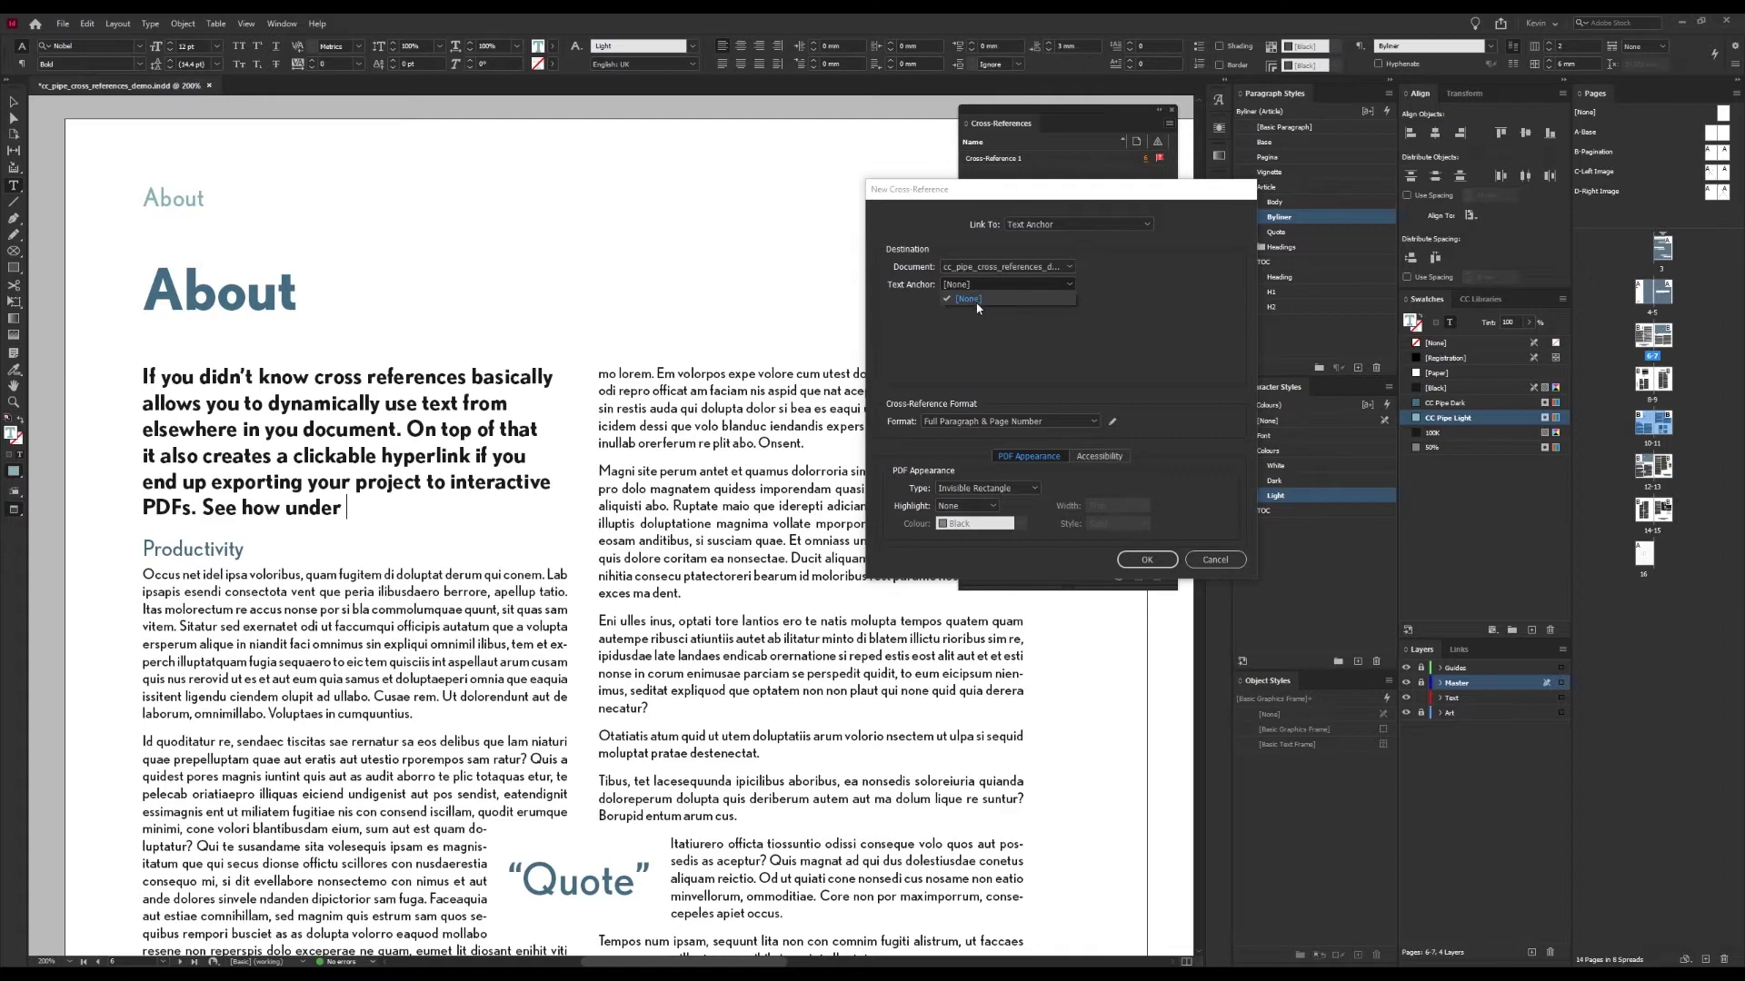
left_click(974, 304)
left_click(1215, 559)
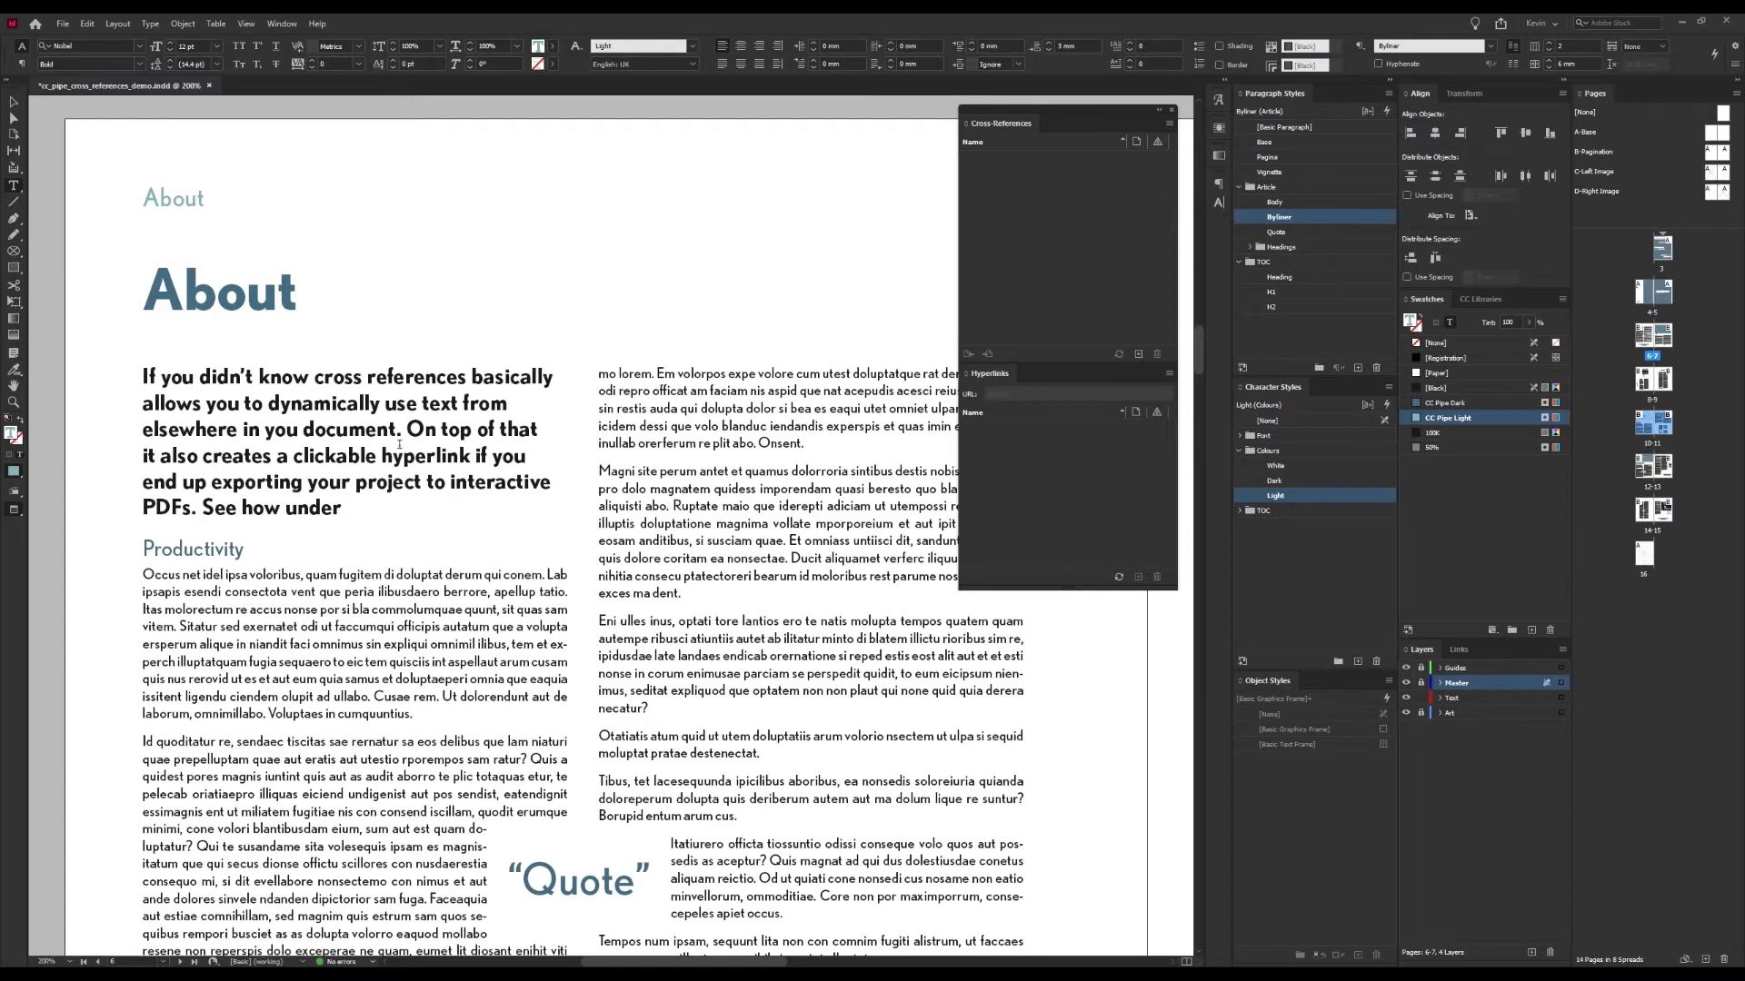
- Show the Hyperlinks panel via Window > Interactive and check its panel menu
left_click(287, 24)
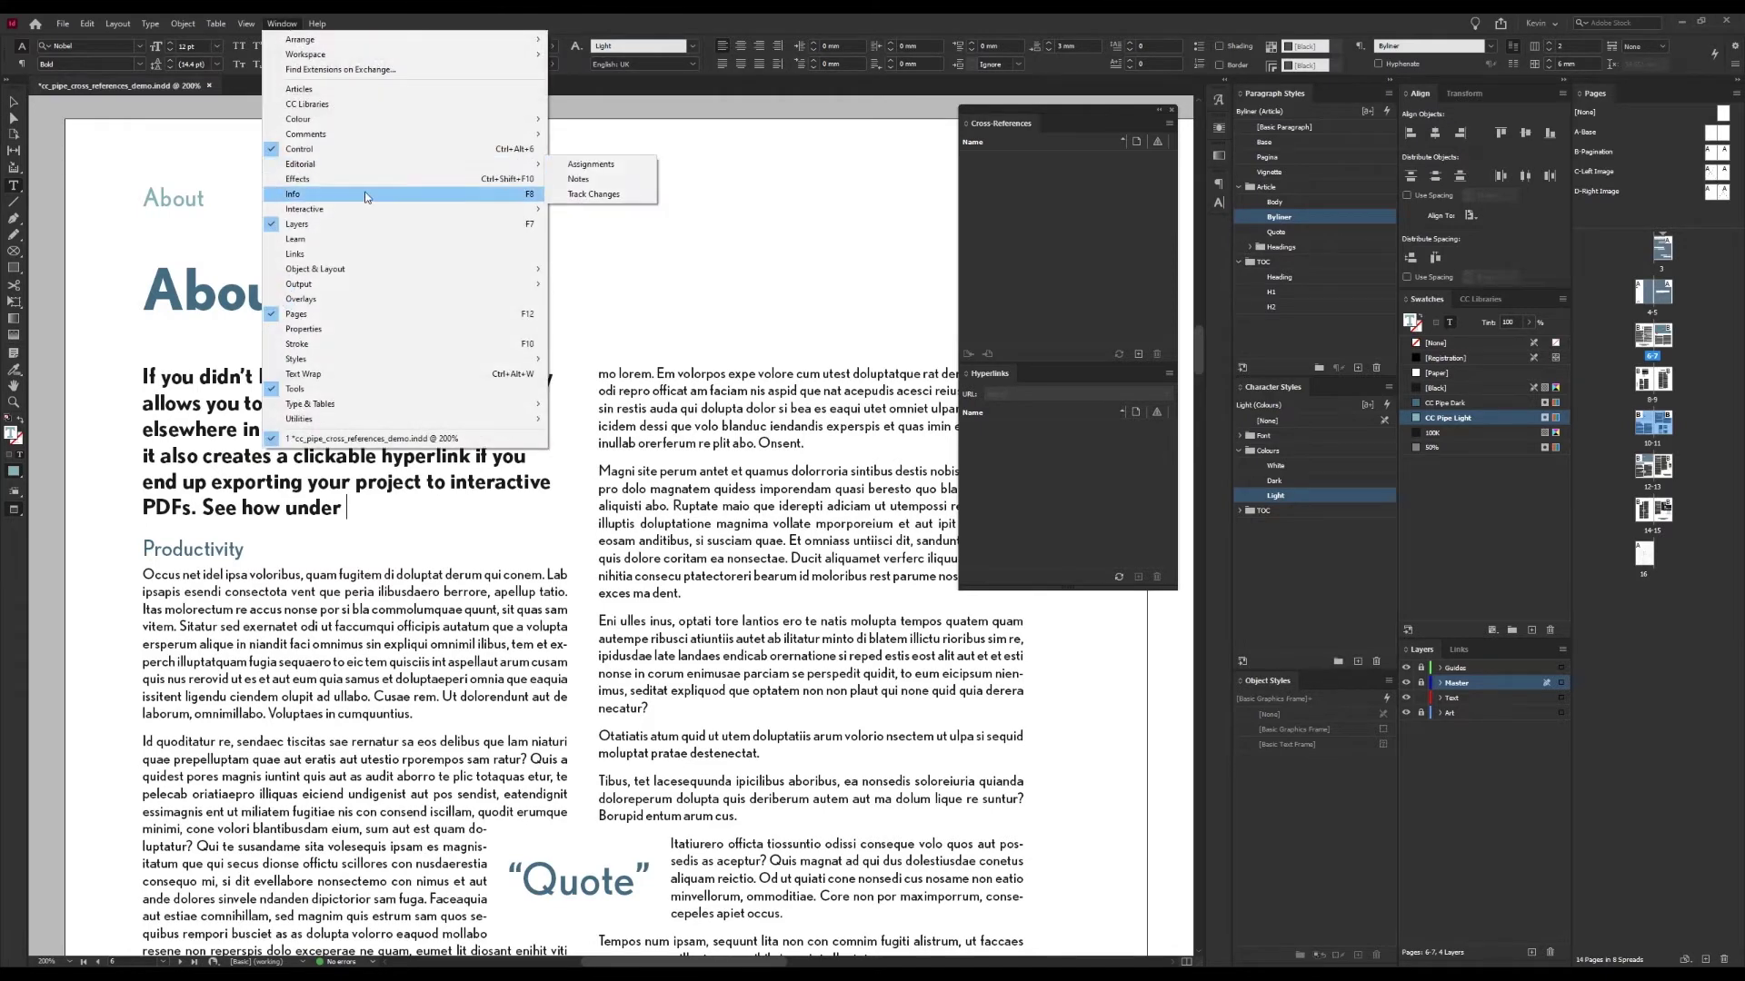
mouse_move(388, 211)
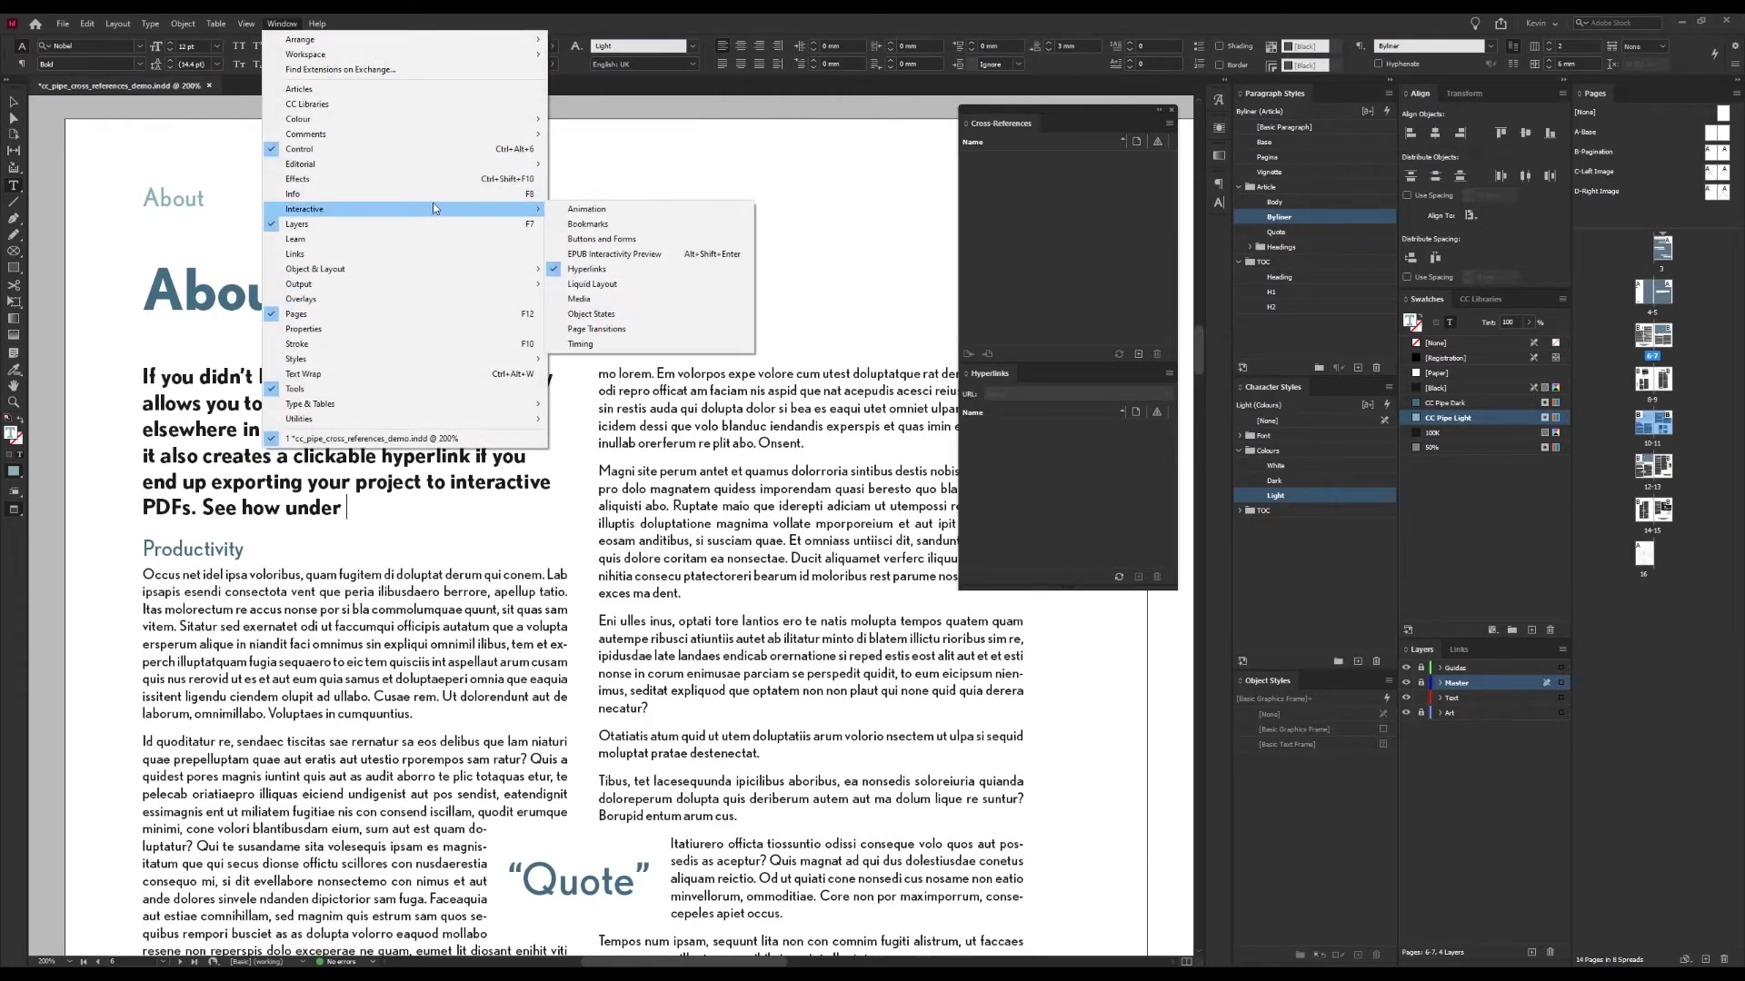
left_click(681, 293)
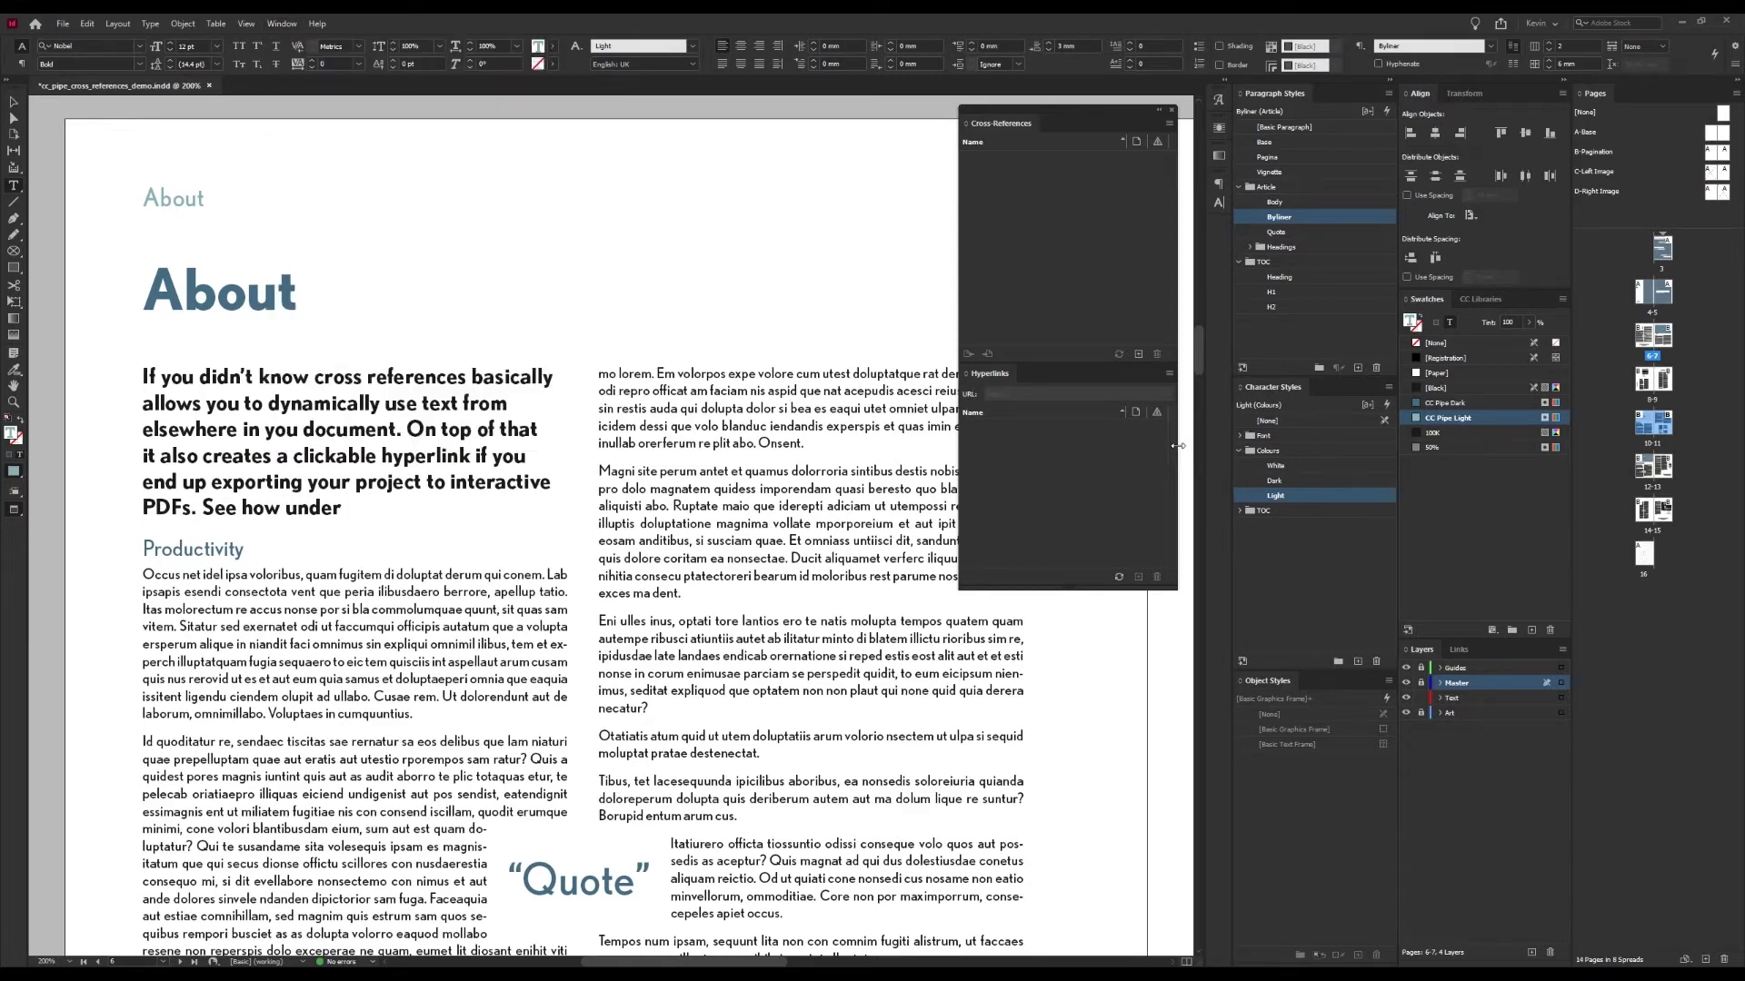
left_click(1168, 374)
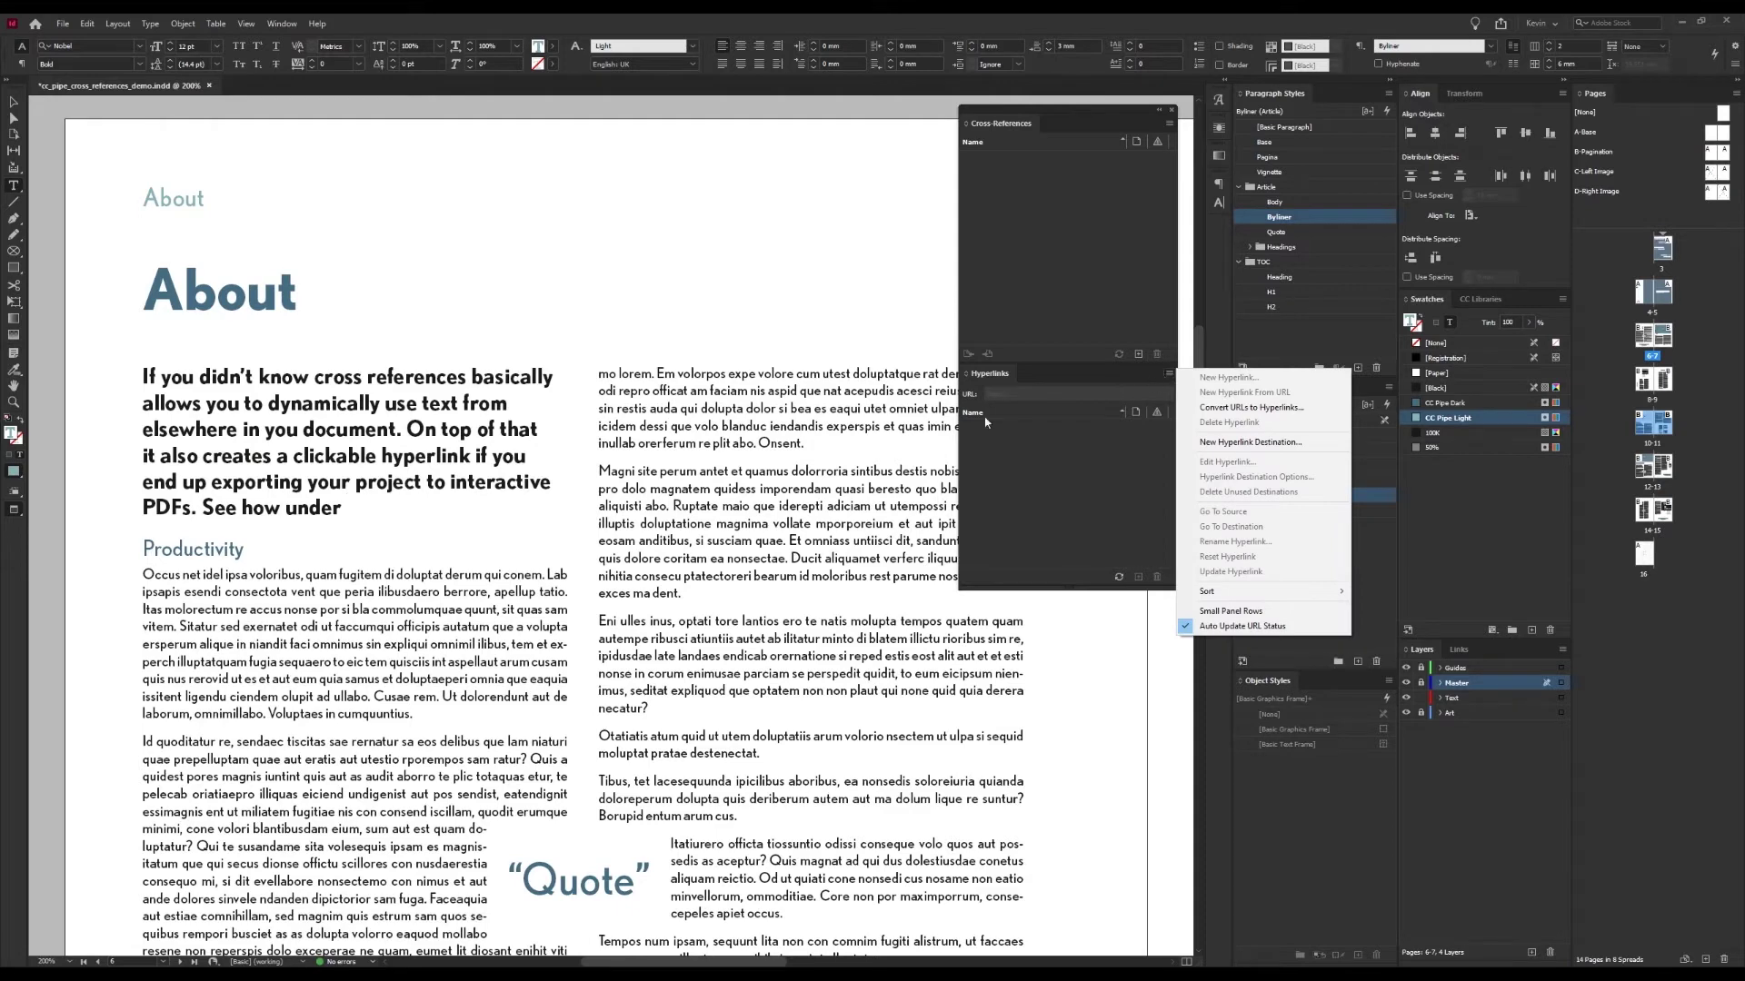
key("Escape")
key("Escape")
left_click(594, 261)
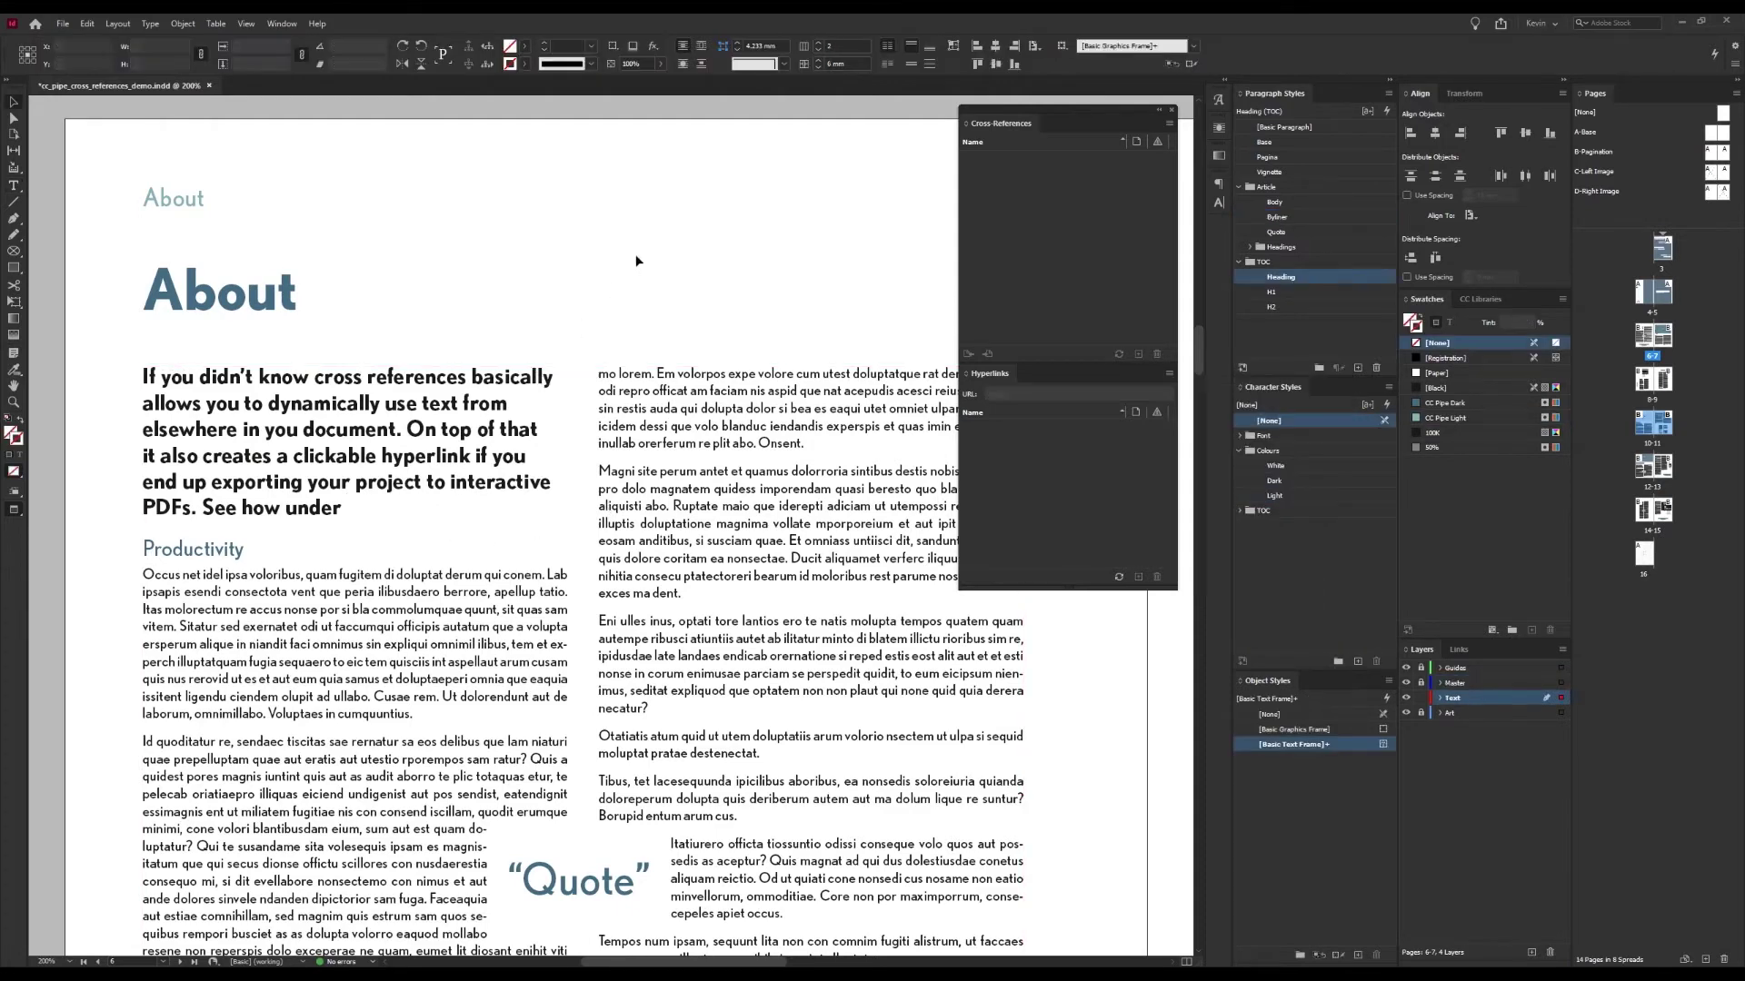
- Go to the 10-11 spread, put the cursor in the Platforms heading, and bring up the Hyperlinks menu
scroll(594, 261, "down", 2)
double_click(1641, 421)
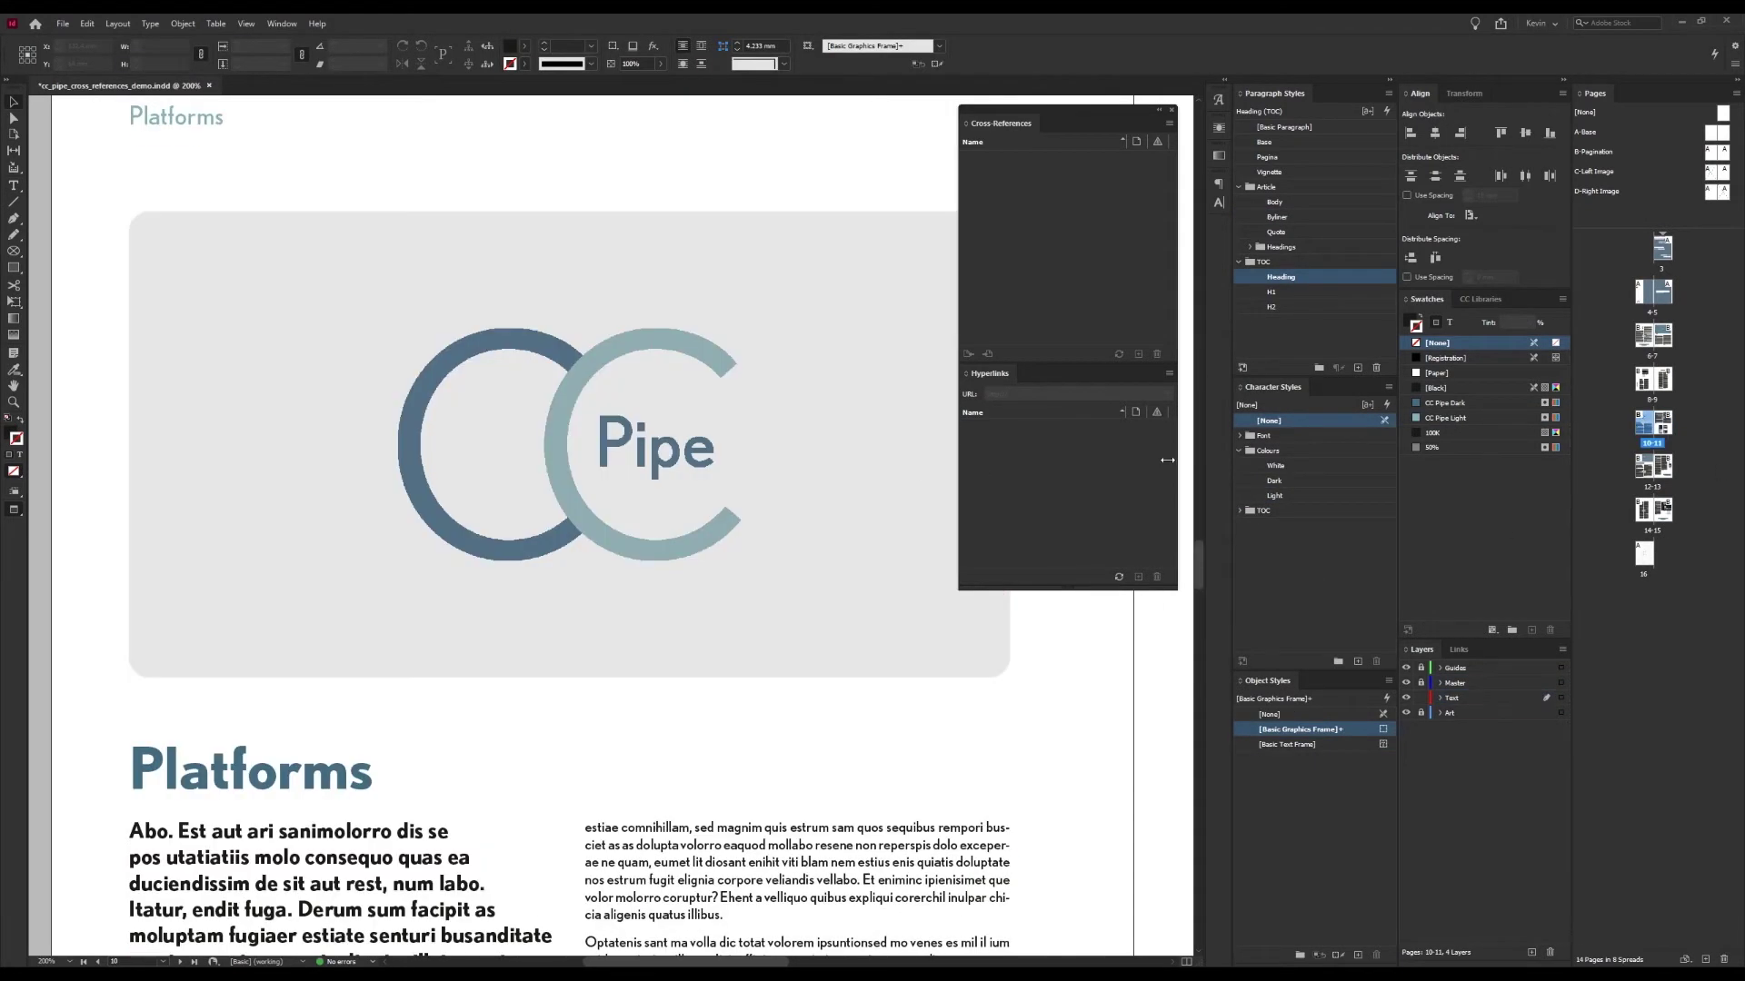
double_click(416, 587)
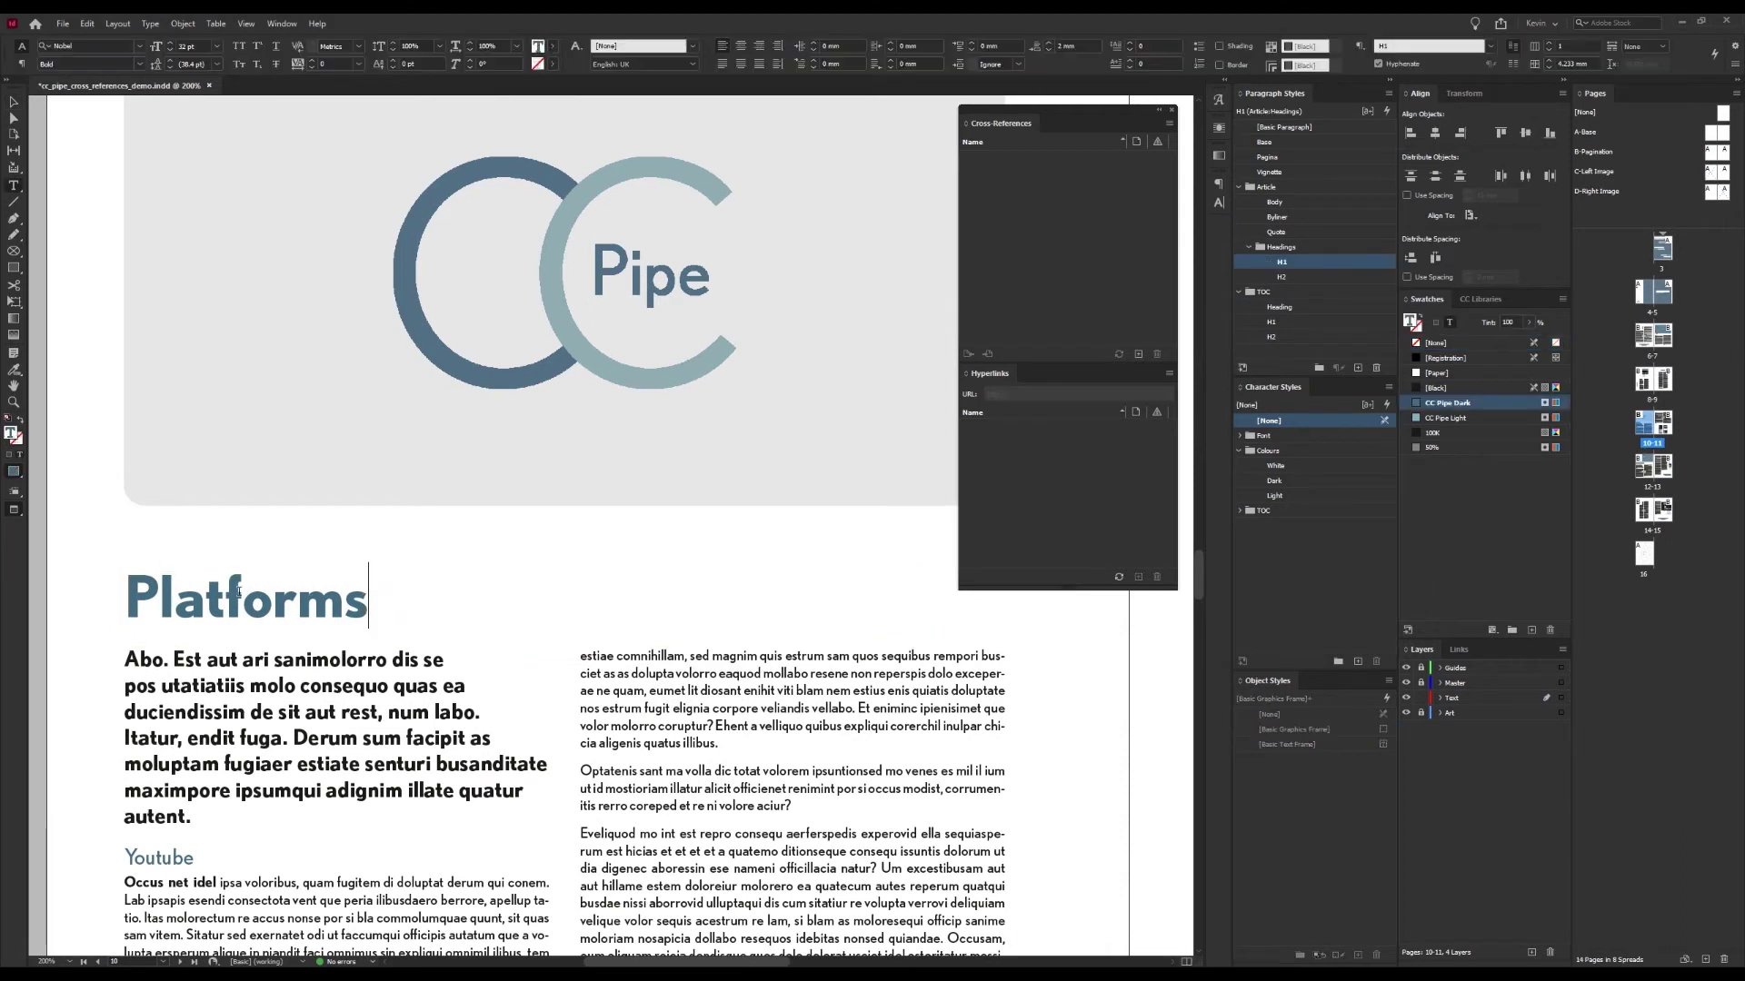
left_click(1169, 374)
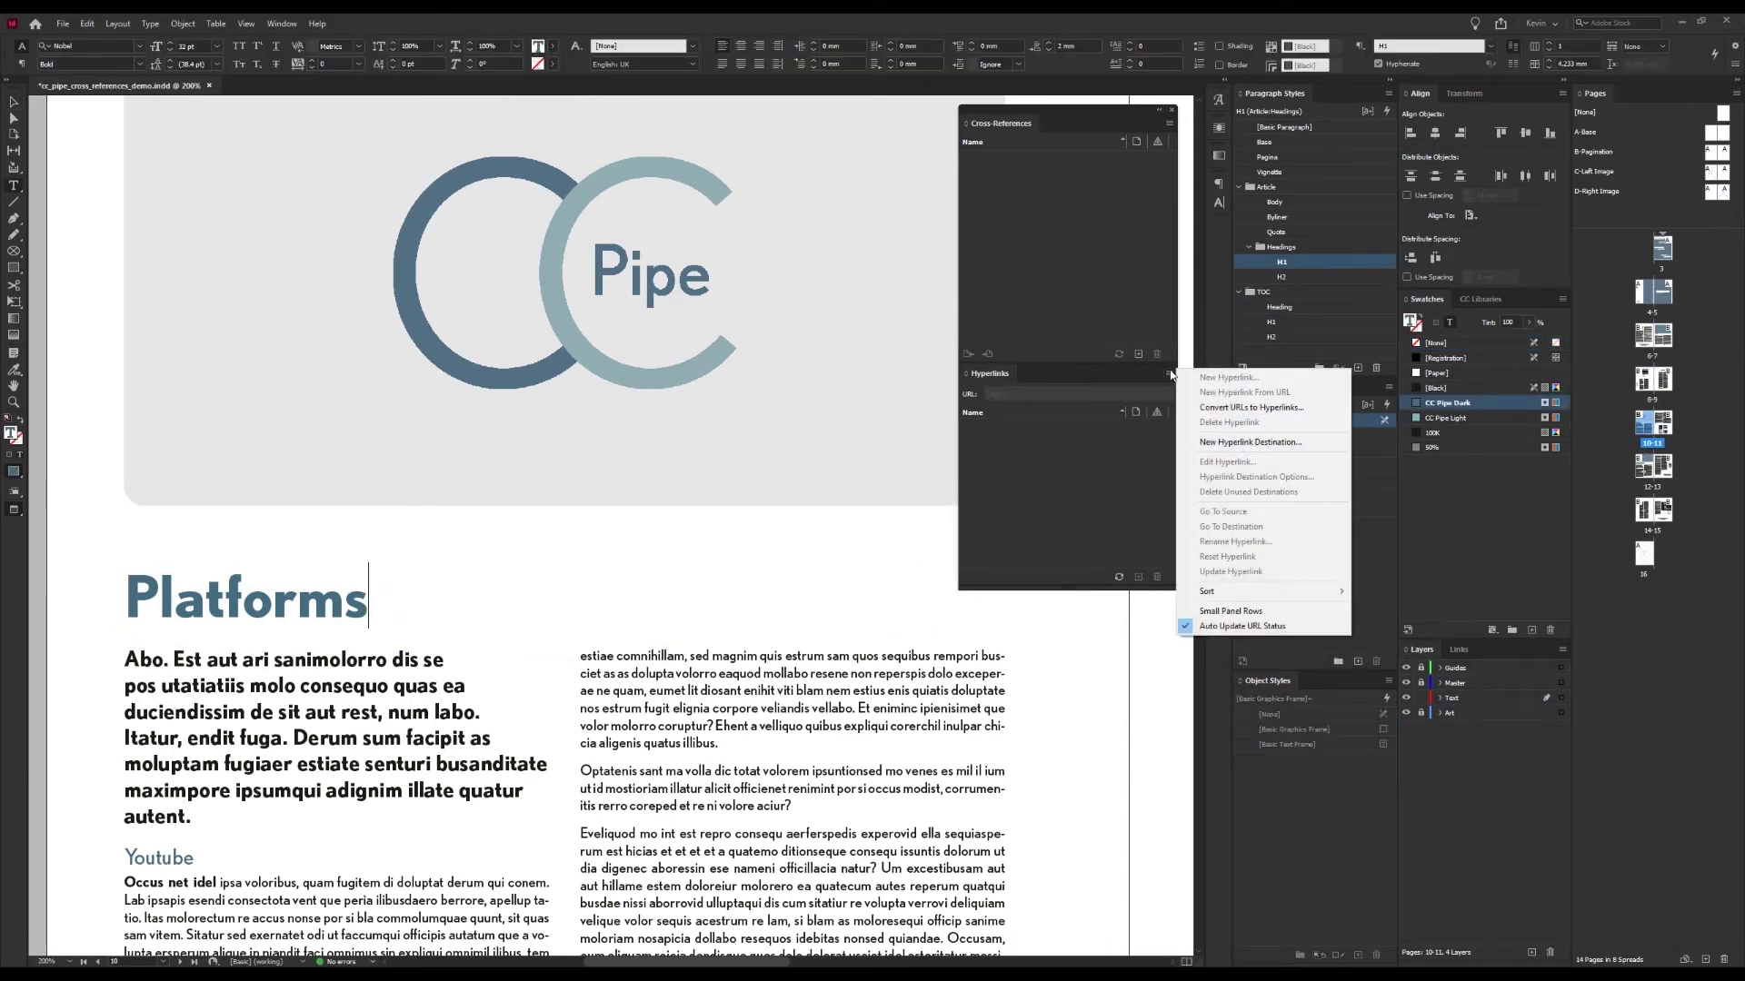
- Create a Text Anchor hyperlink destination named Platforms at the Platforms heading
left_click(1277, 446)
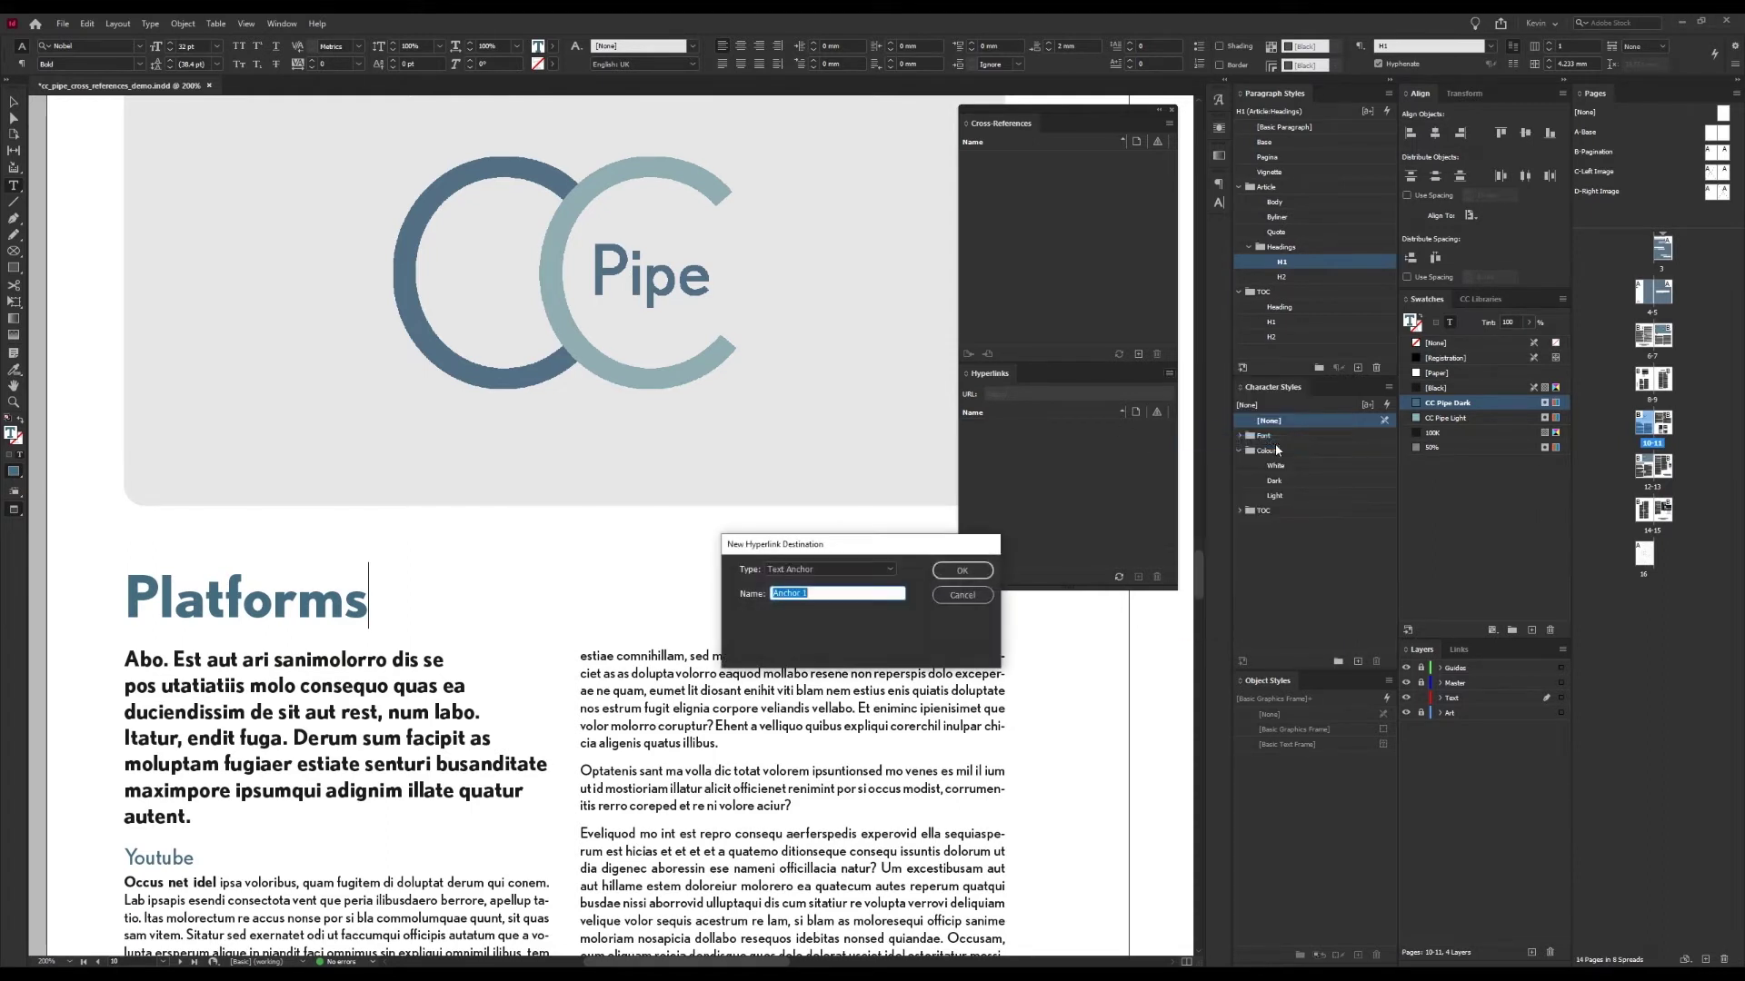
left_click(812, 595)
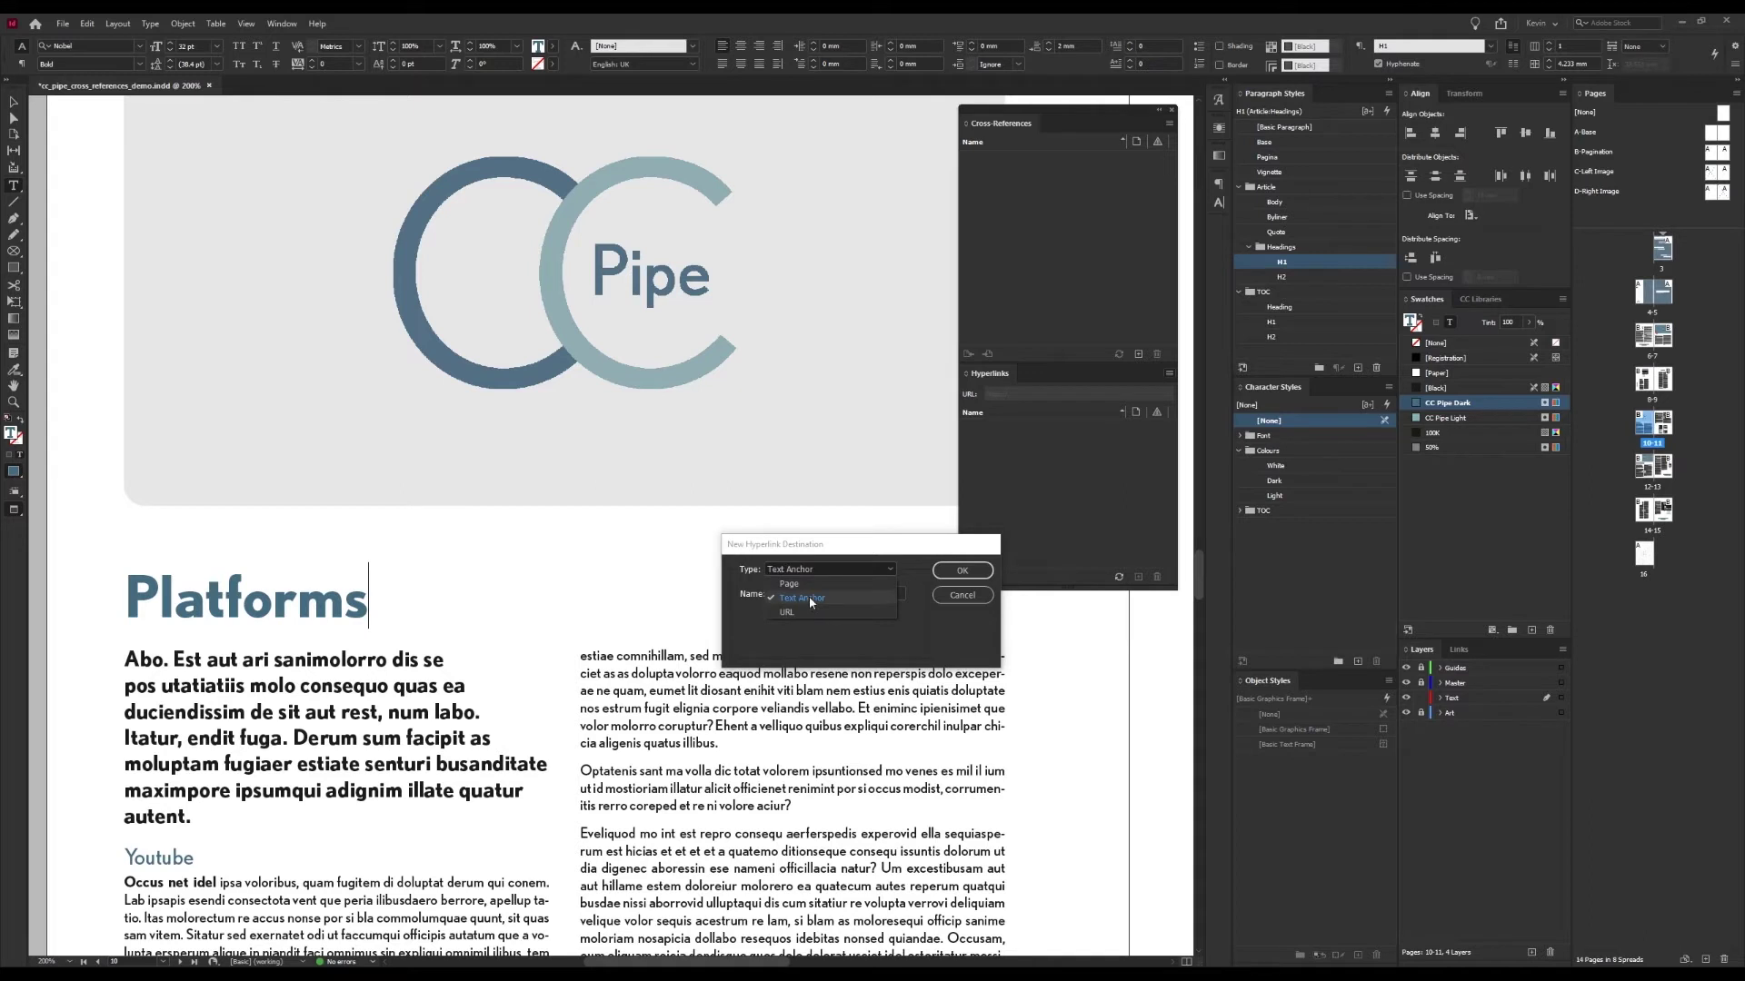
key("Tab")
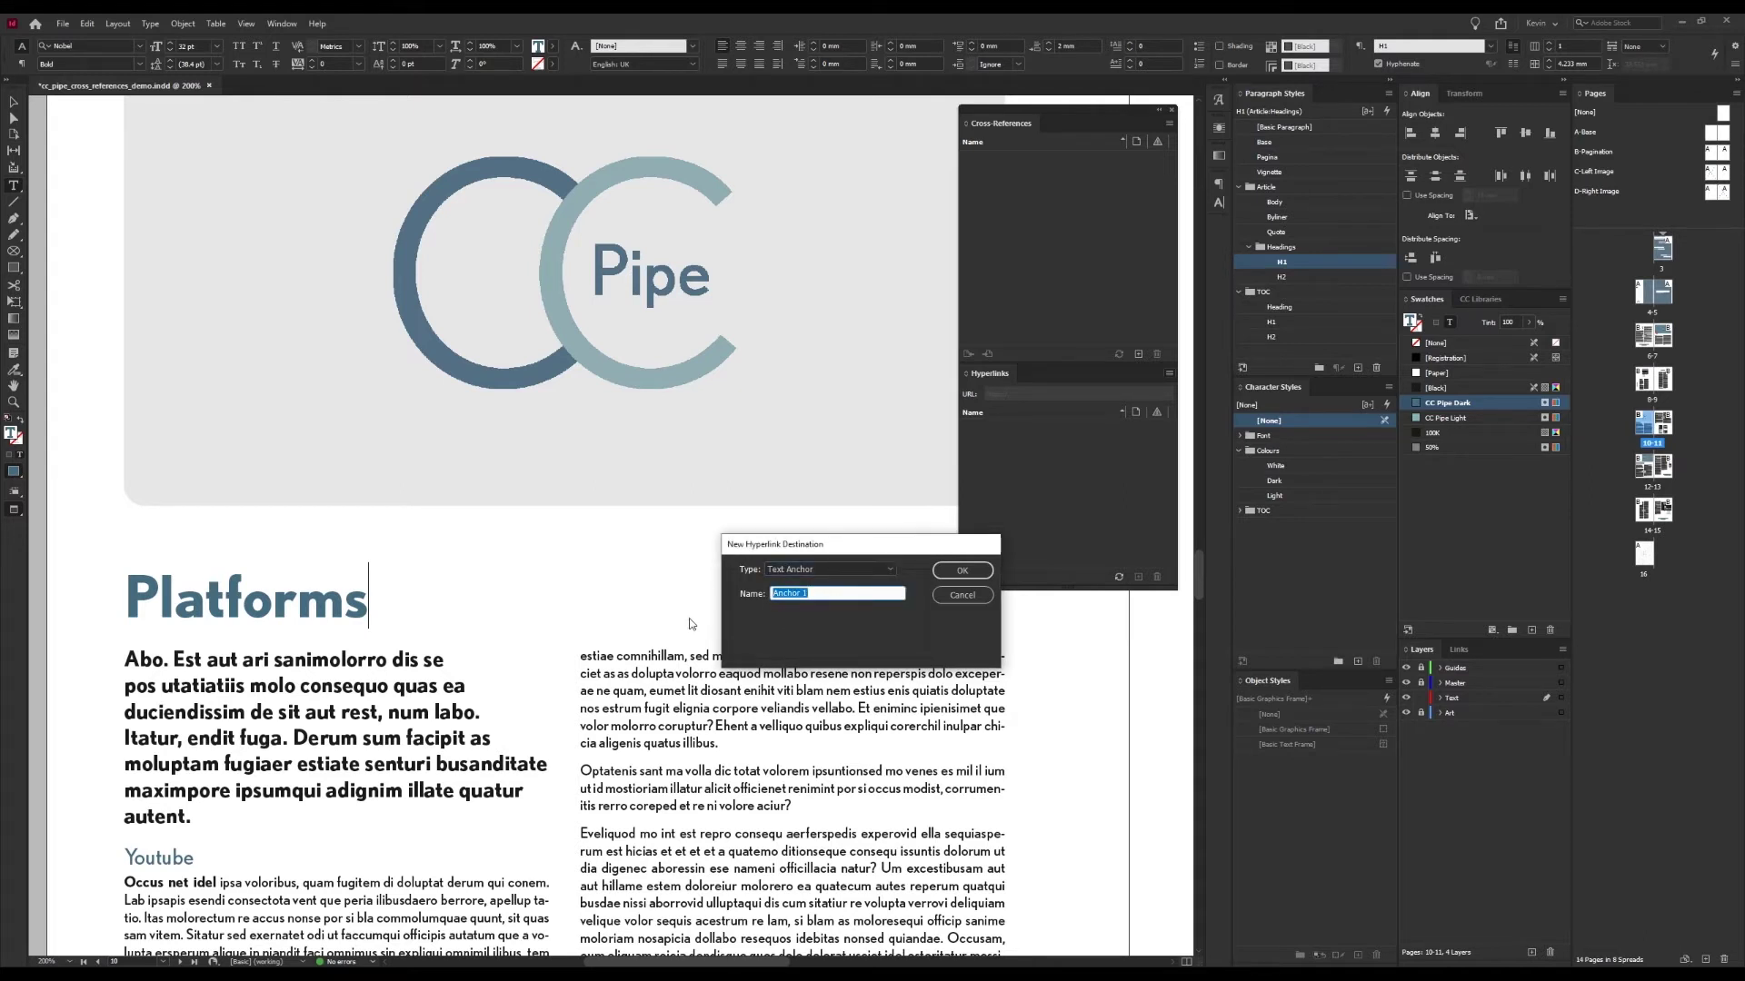
type("Platforms")
key("Return")
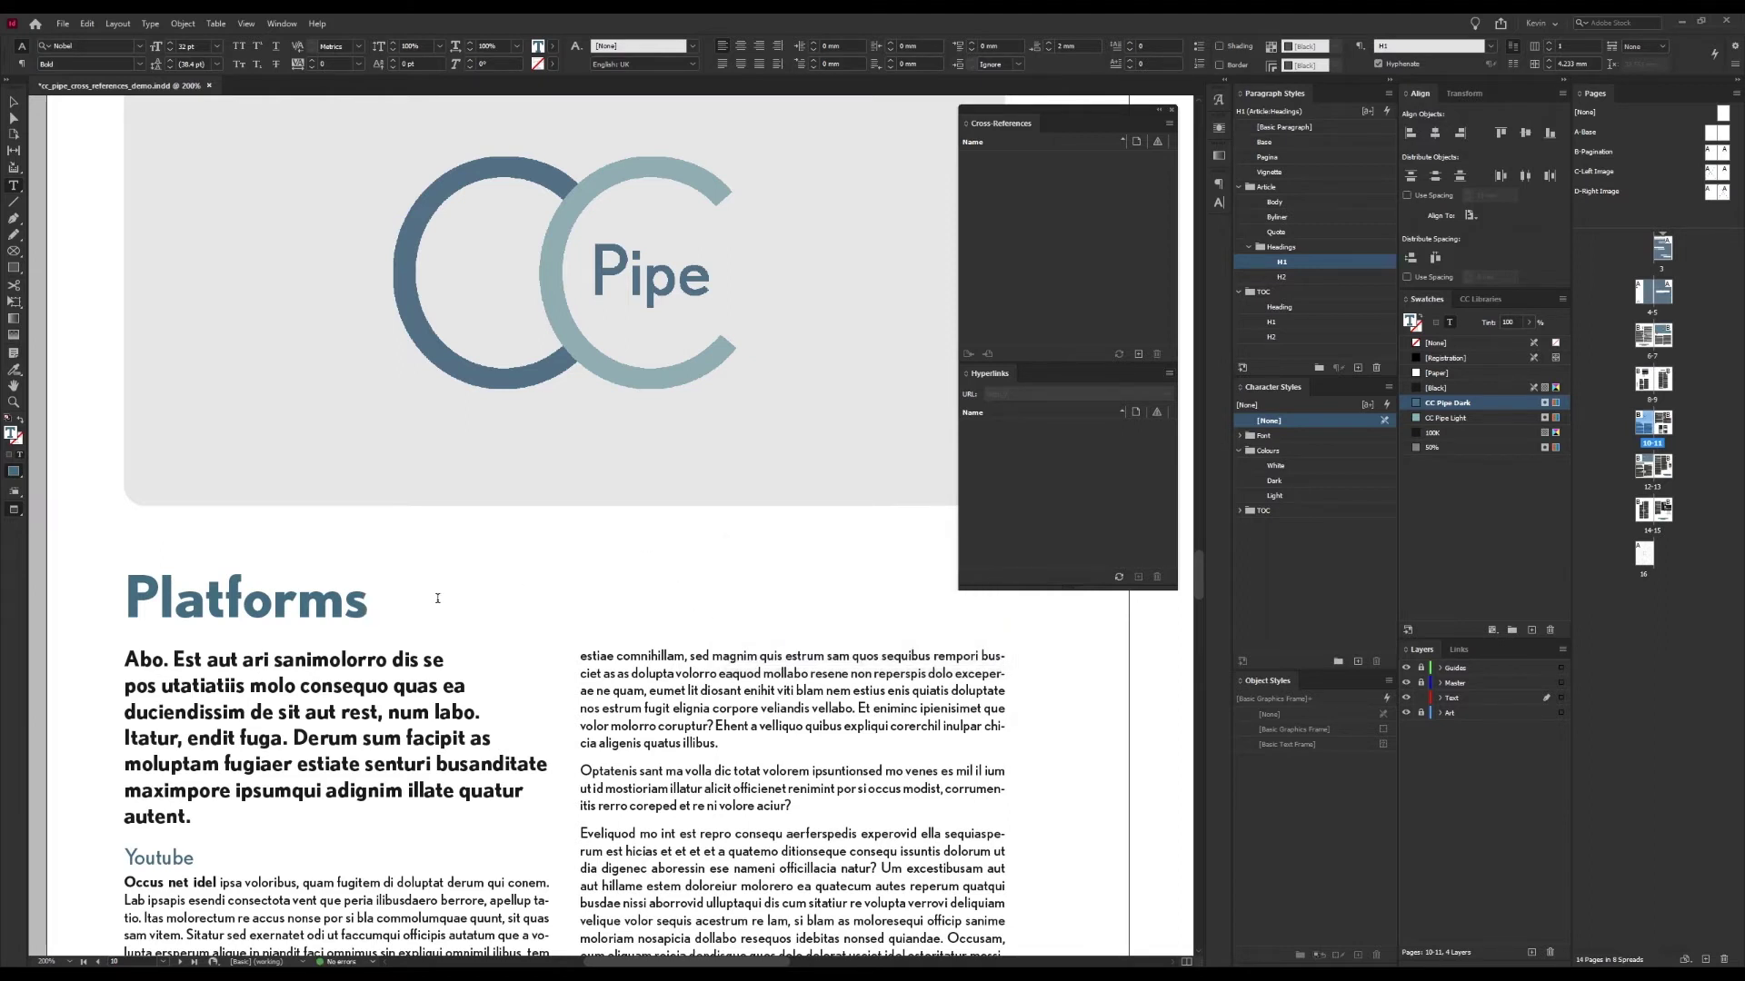
key("Escape")
left_click(363, 537)
left_click_drag(363, 537, 369, 518)
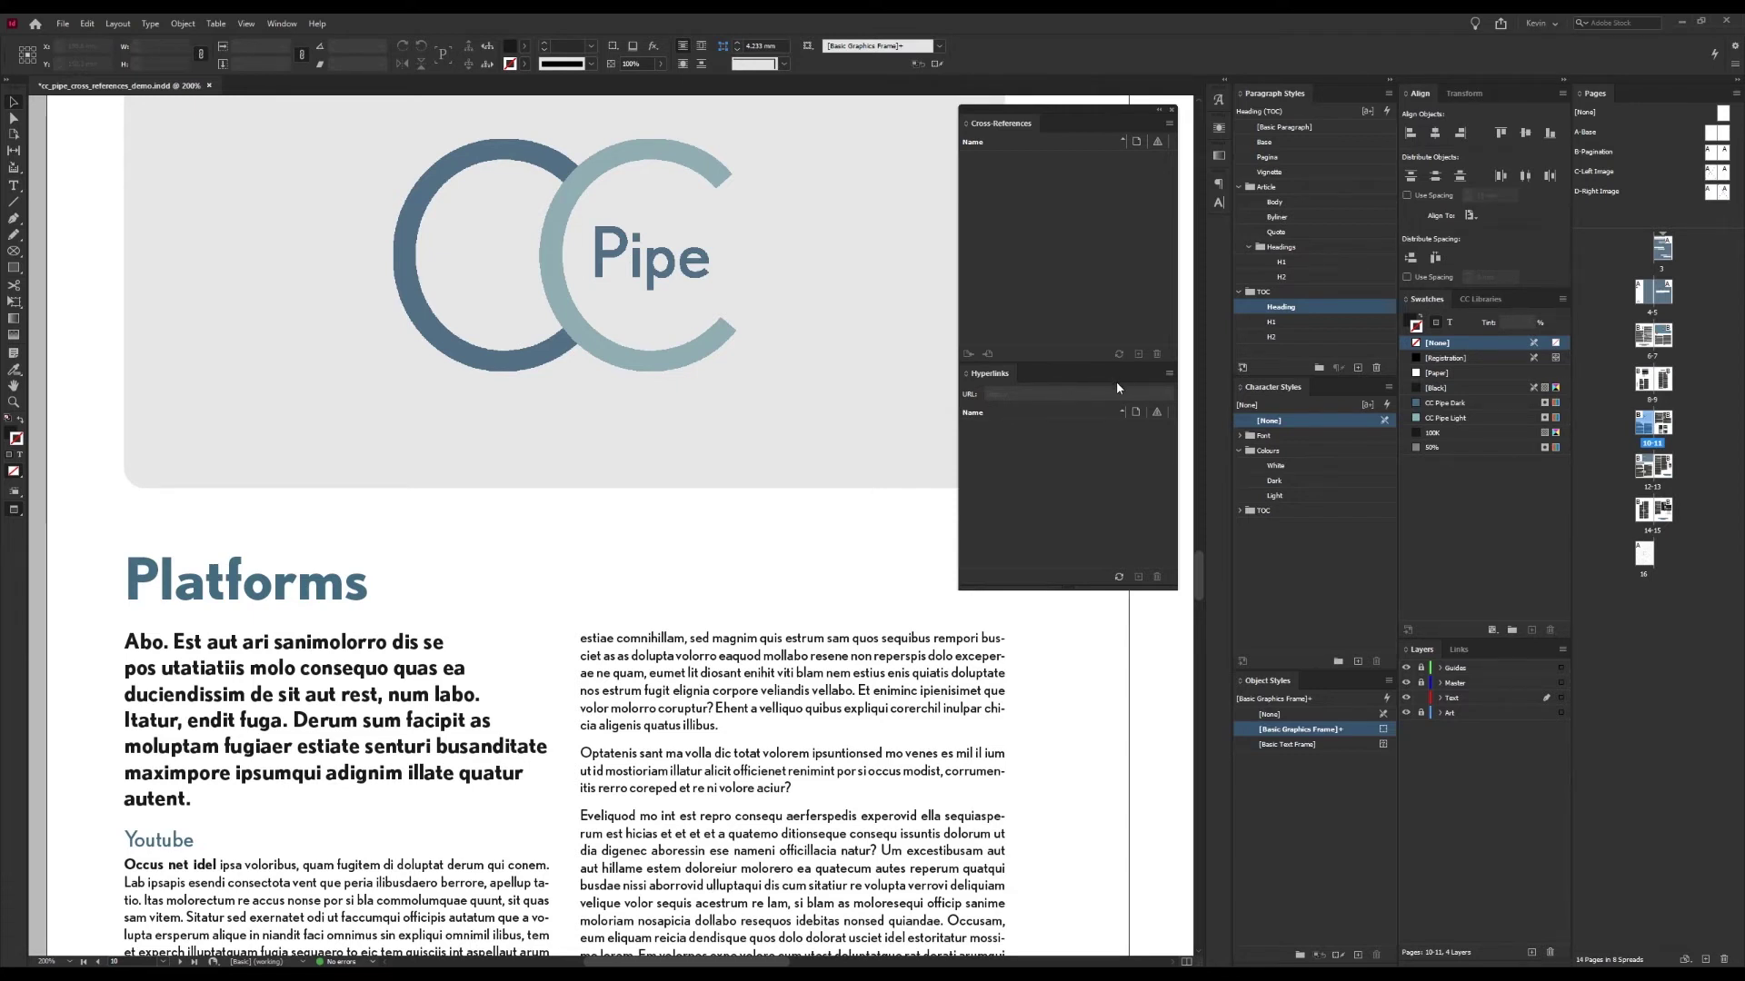
left_click(1169, 373)
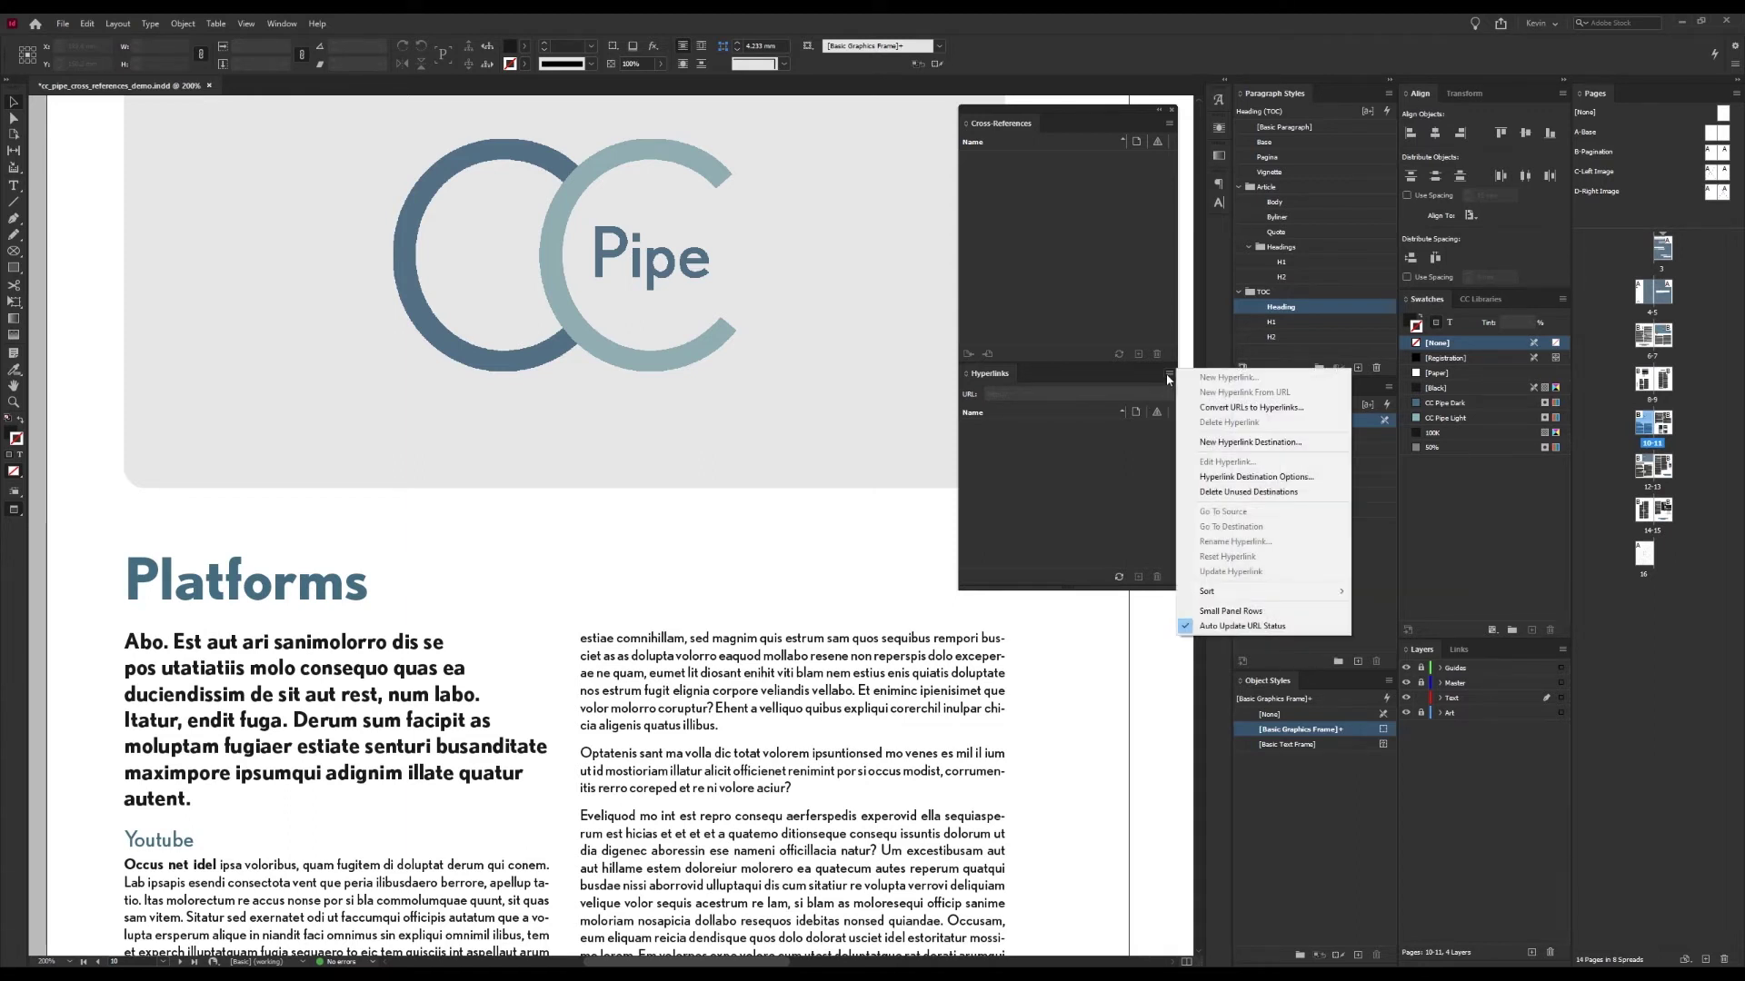
left_click(1254, 478)
left_click(830, 481)
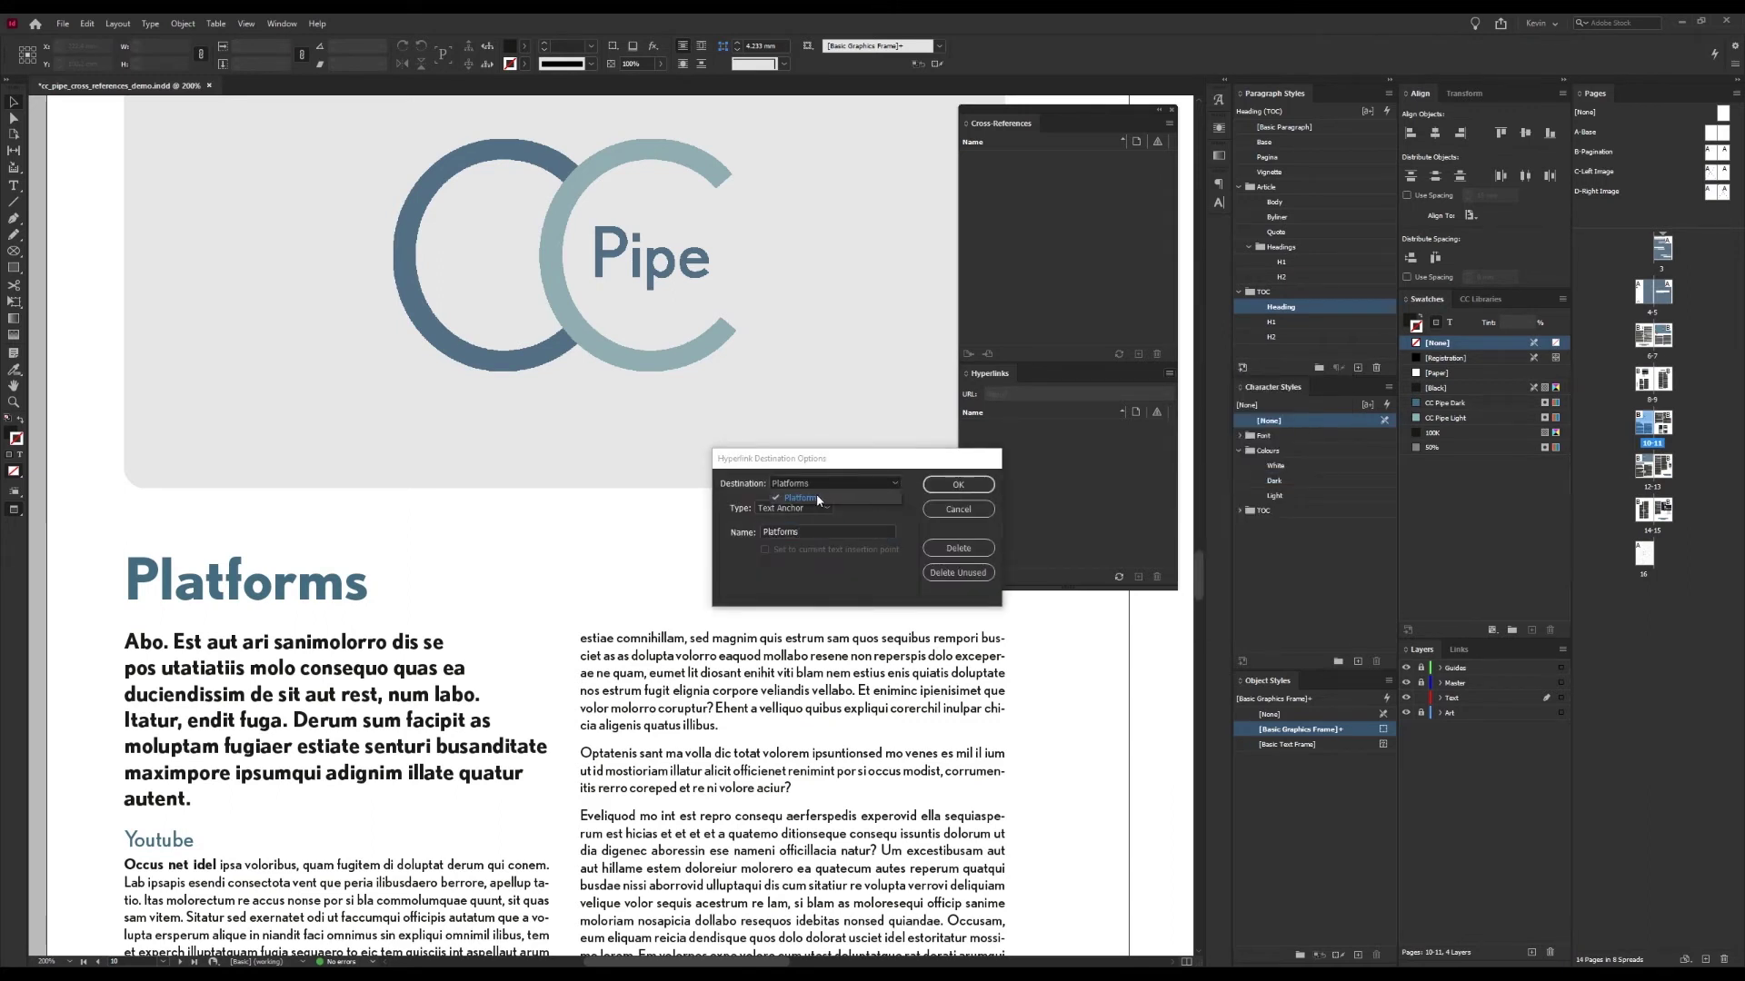
left_click(816, 496)
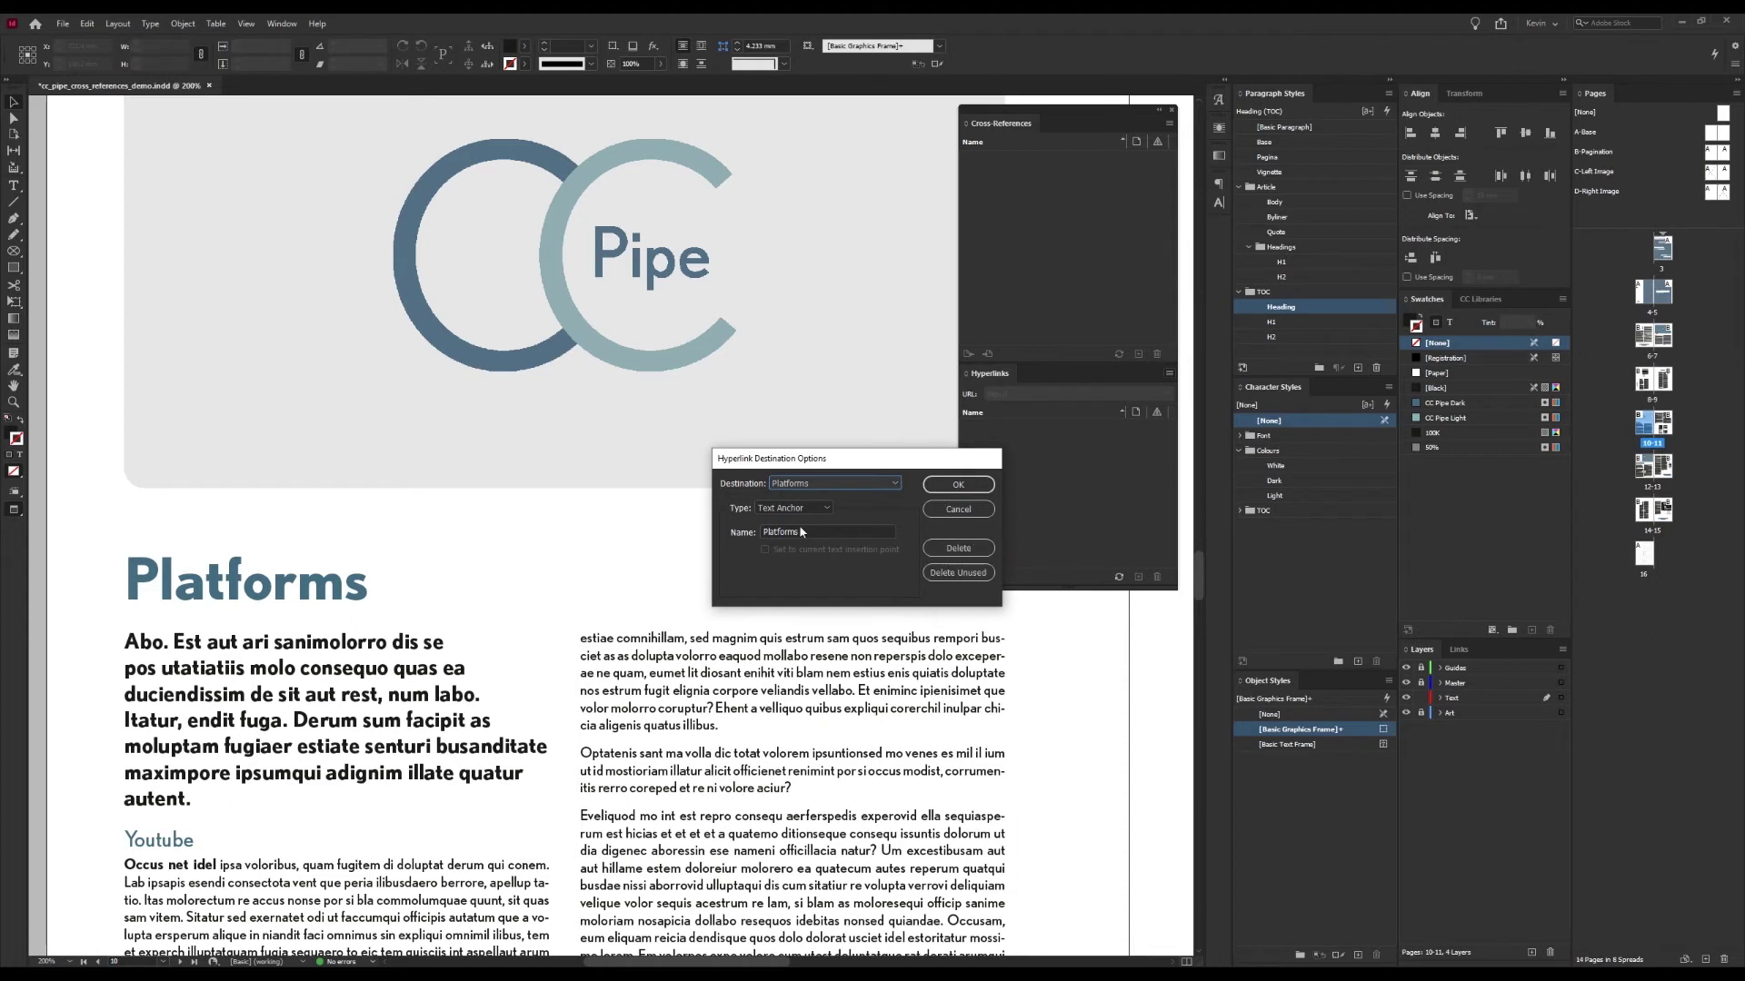
left_click(962, 484)
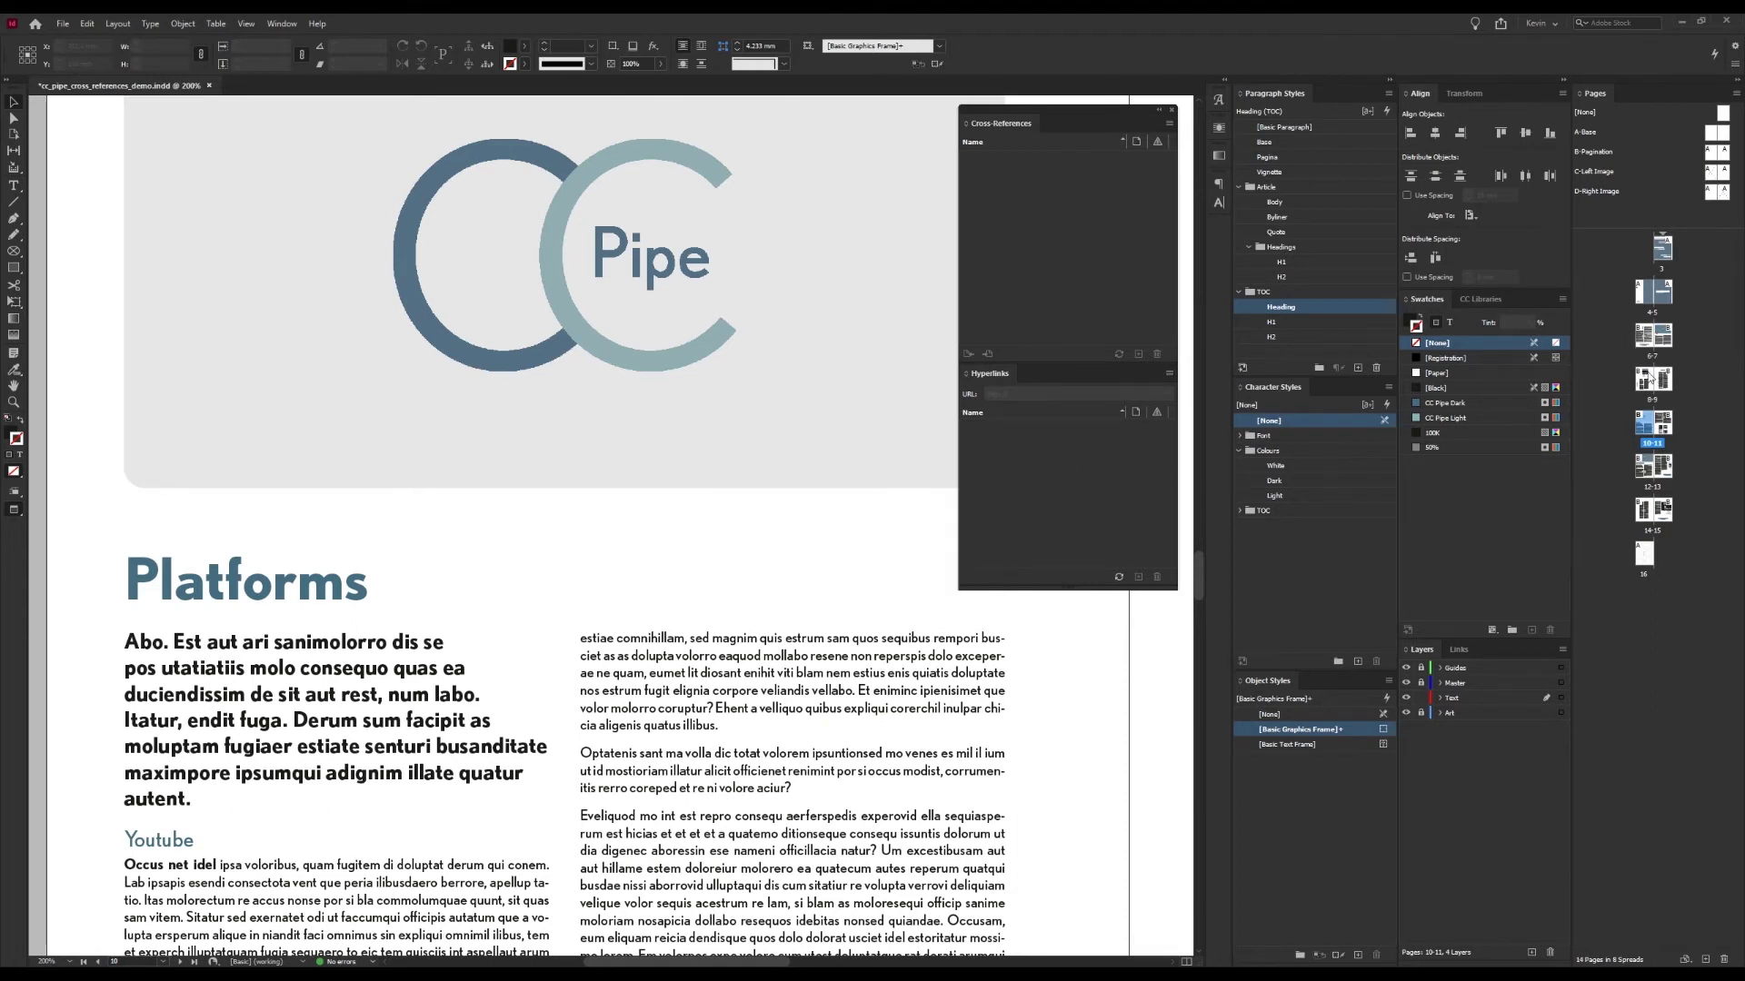
- On spread 6-7, insert a byliner cross-reference to the Platforms text anchor reading 'Platforms' on page 10
double_click(1650, 336)
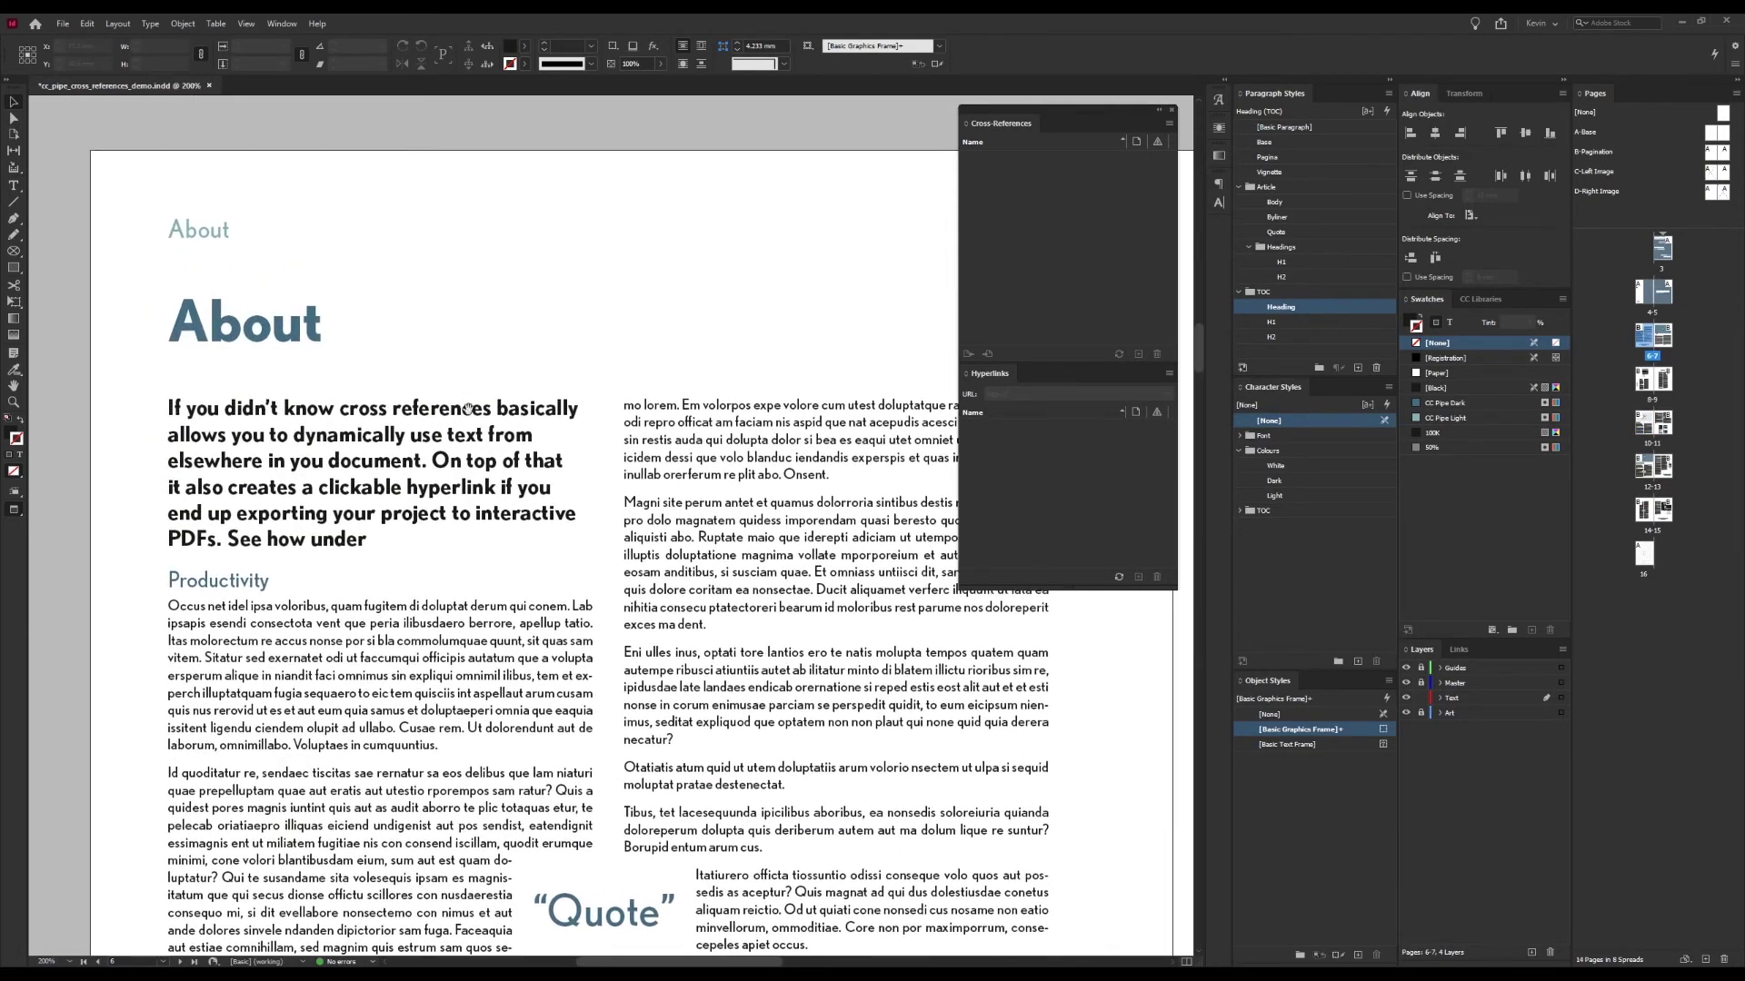
double_click(441, 545)
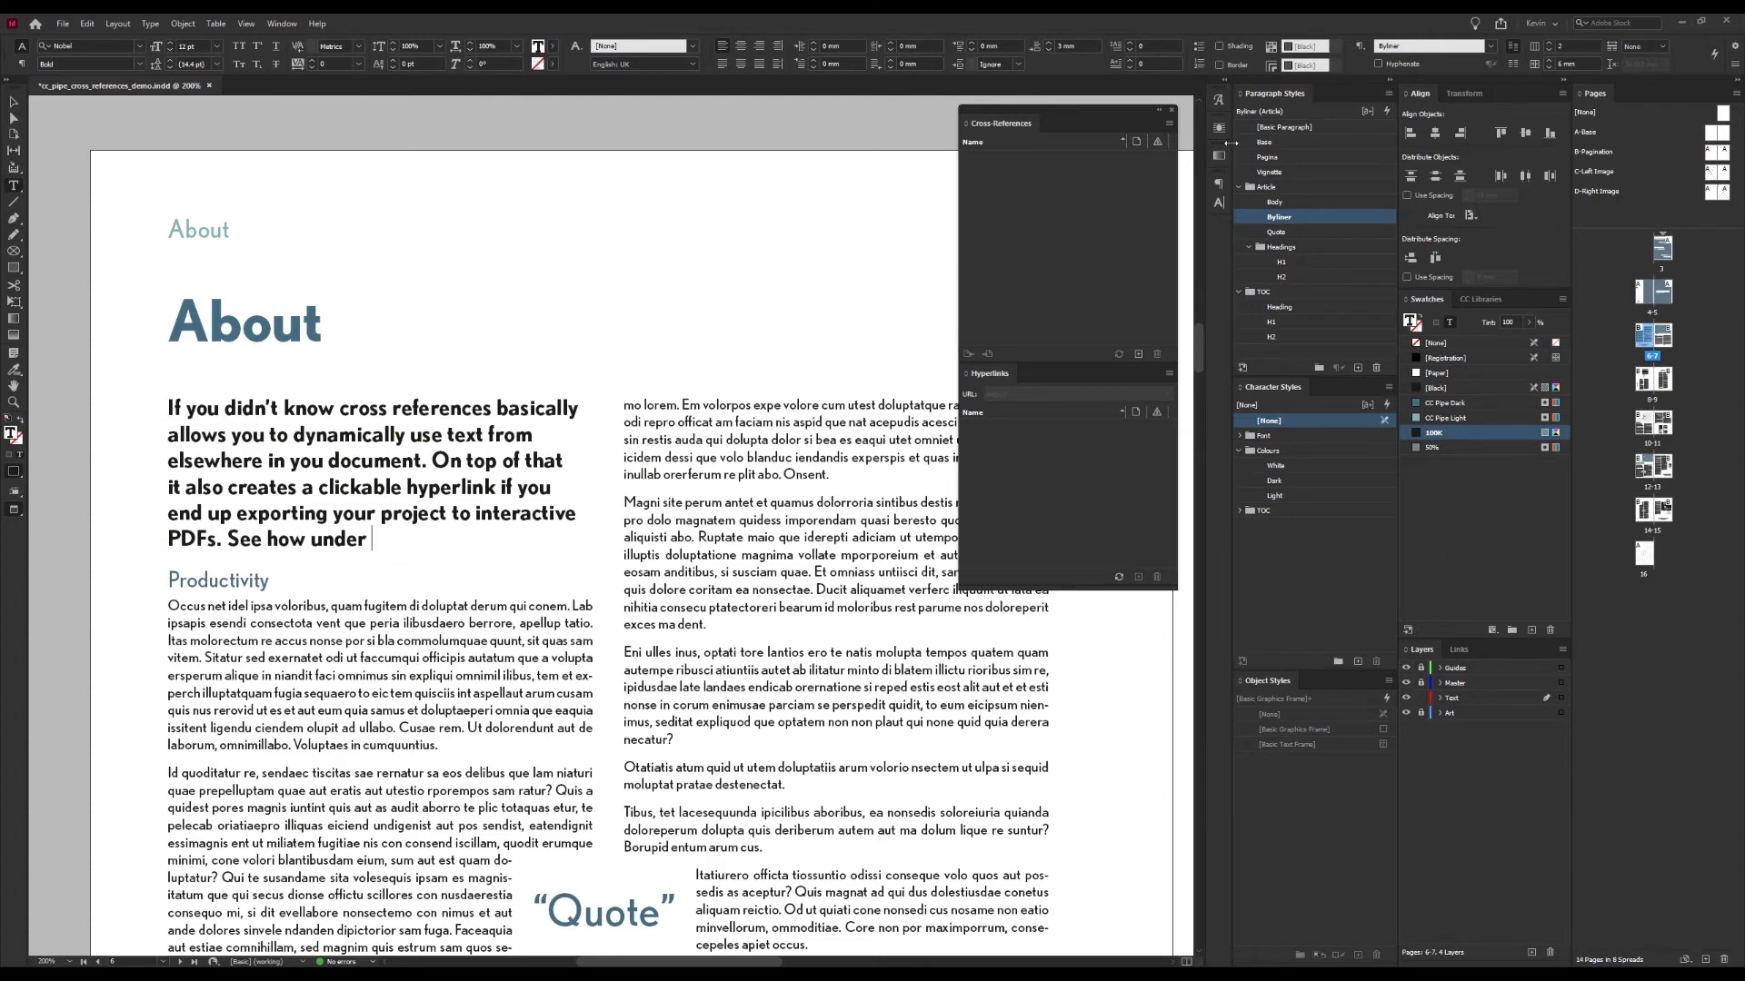
left_click(1164, 123)
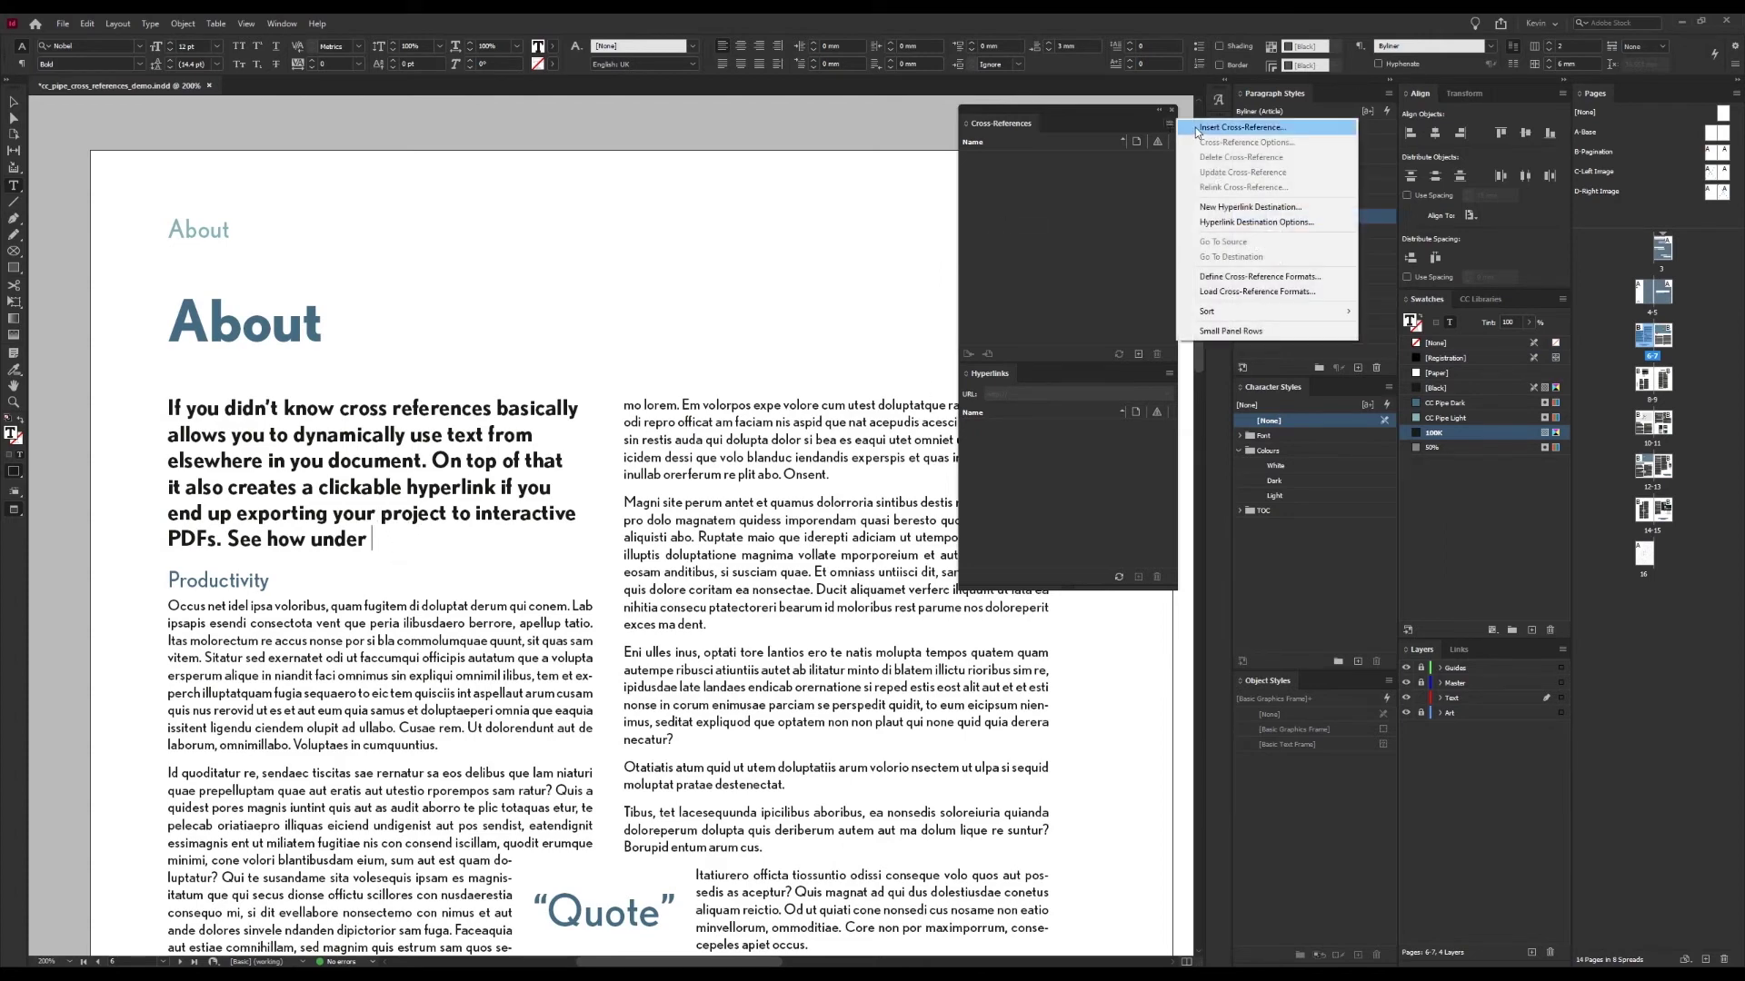
left_click(1197, 129)
left_click(1052, 225)
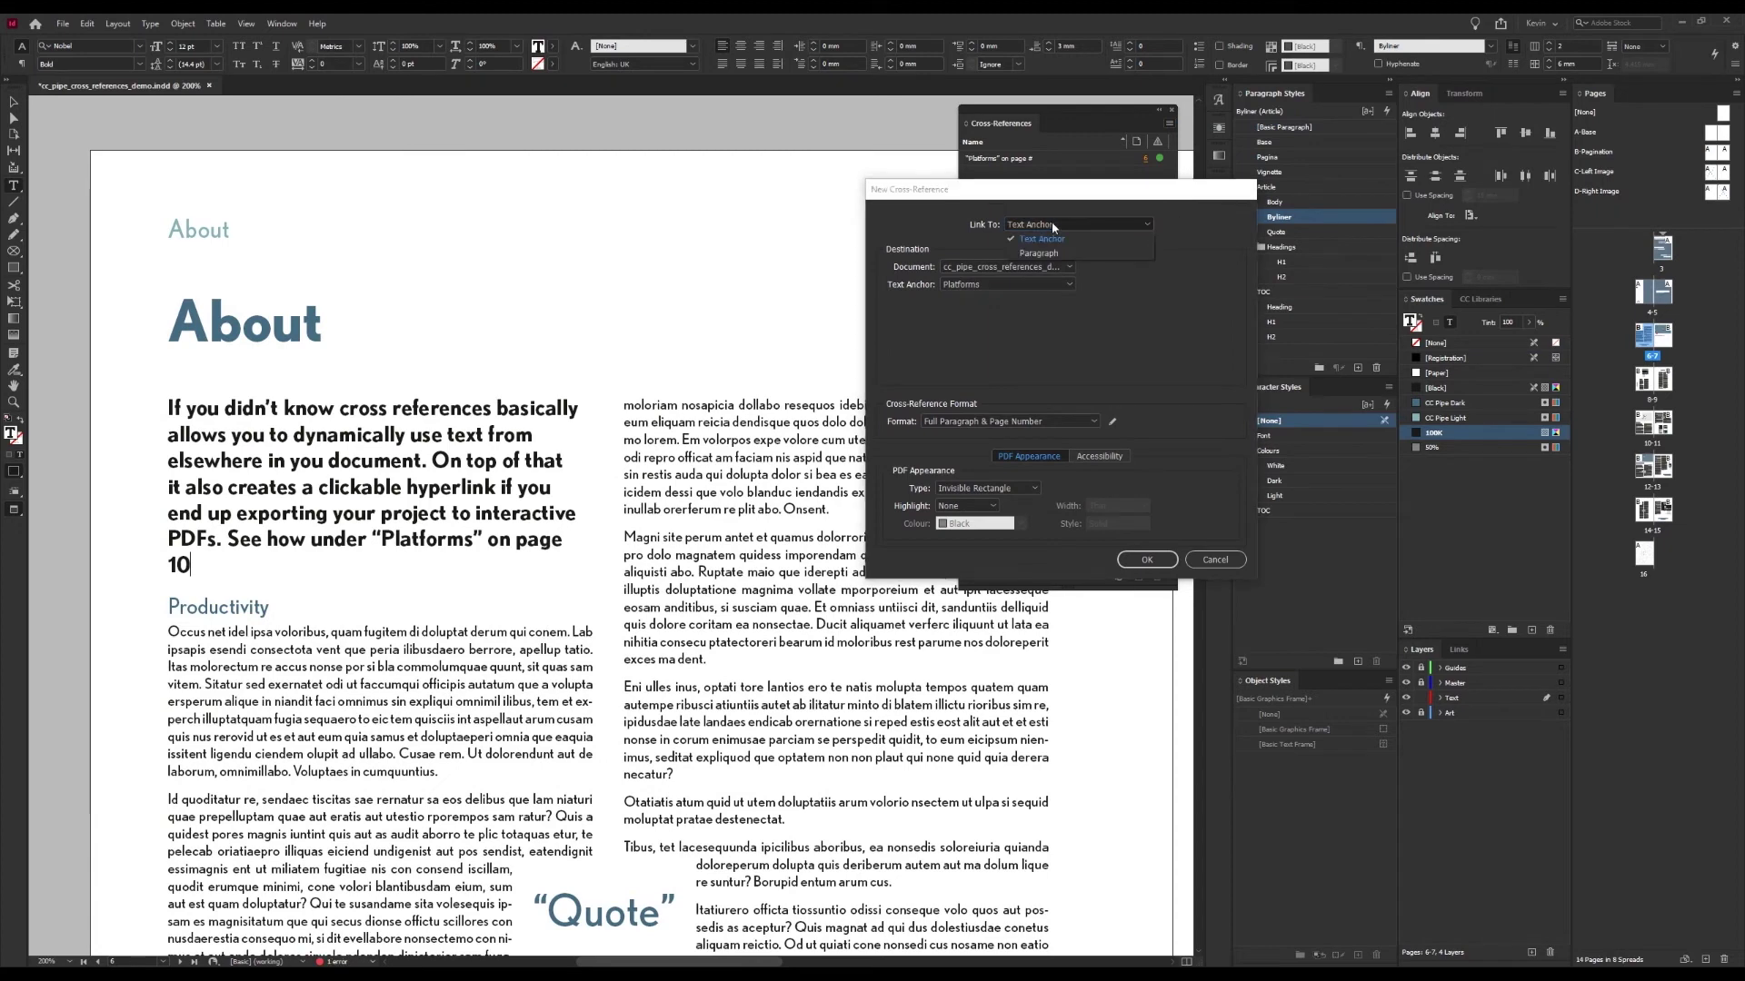
left_click(1041, 238)
left_click(974, 285)
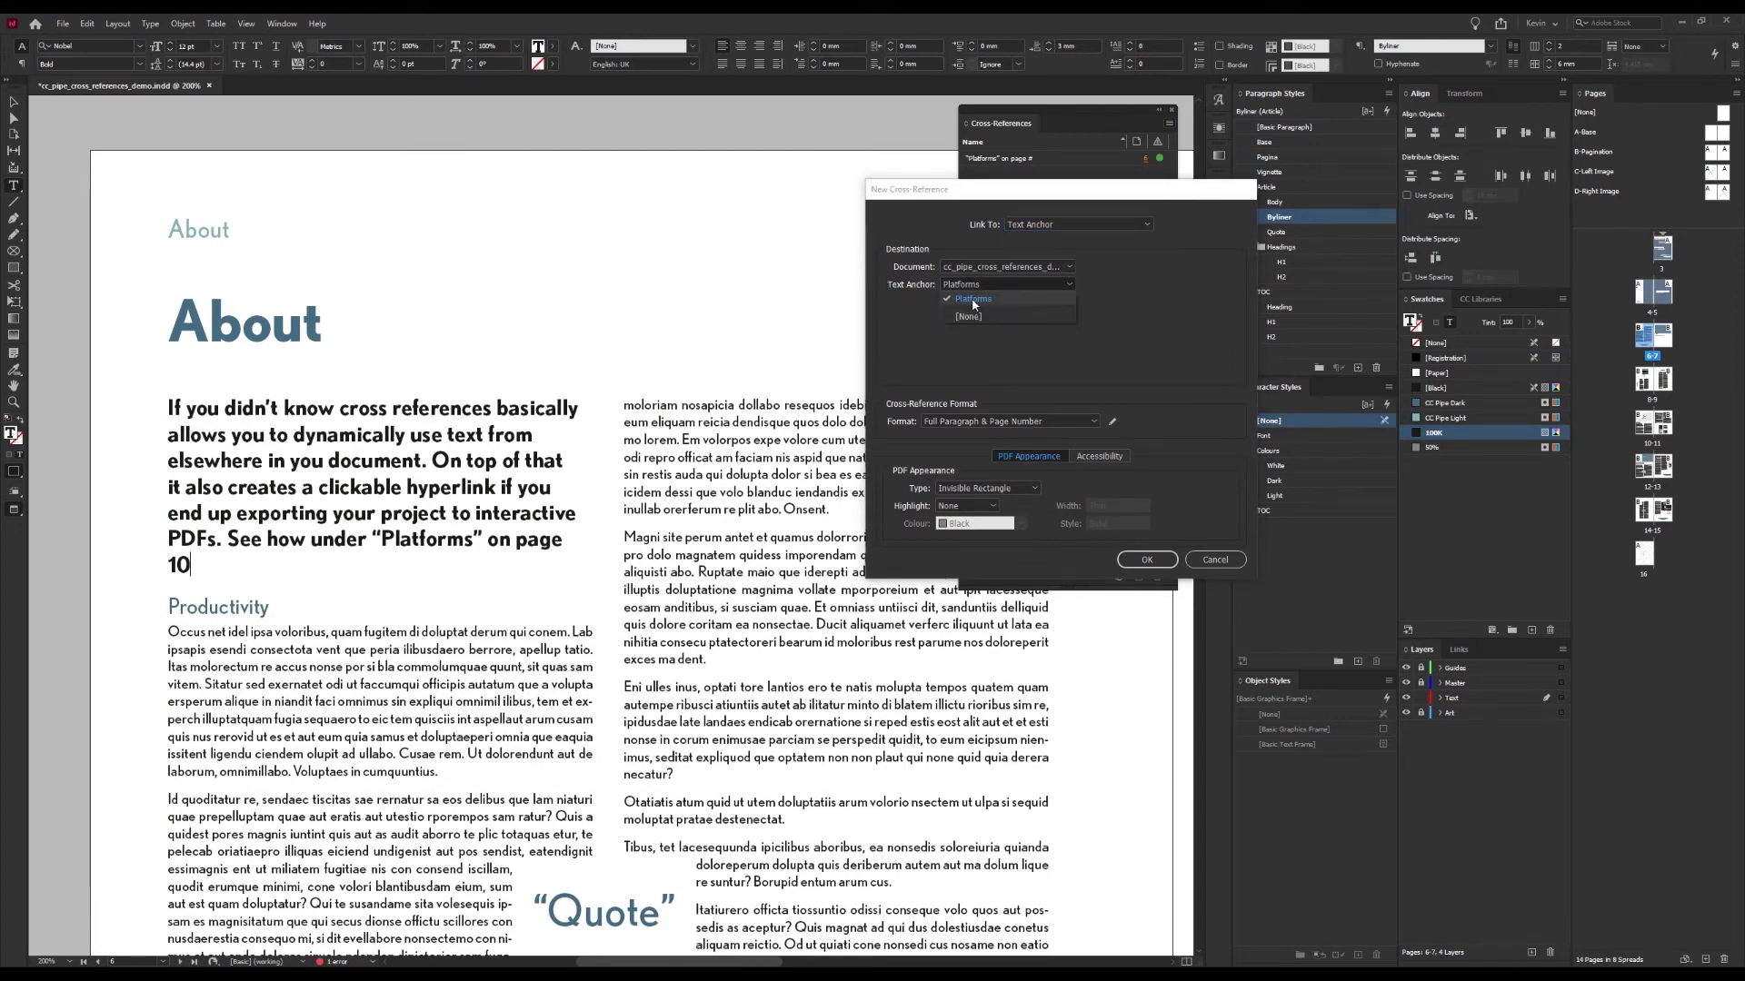
left_click(972, 299)
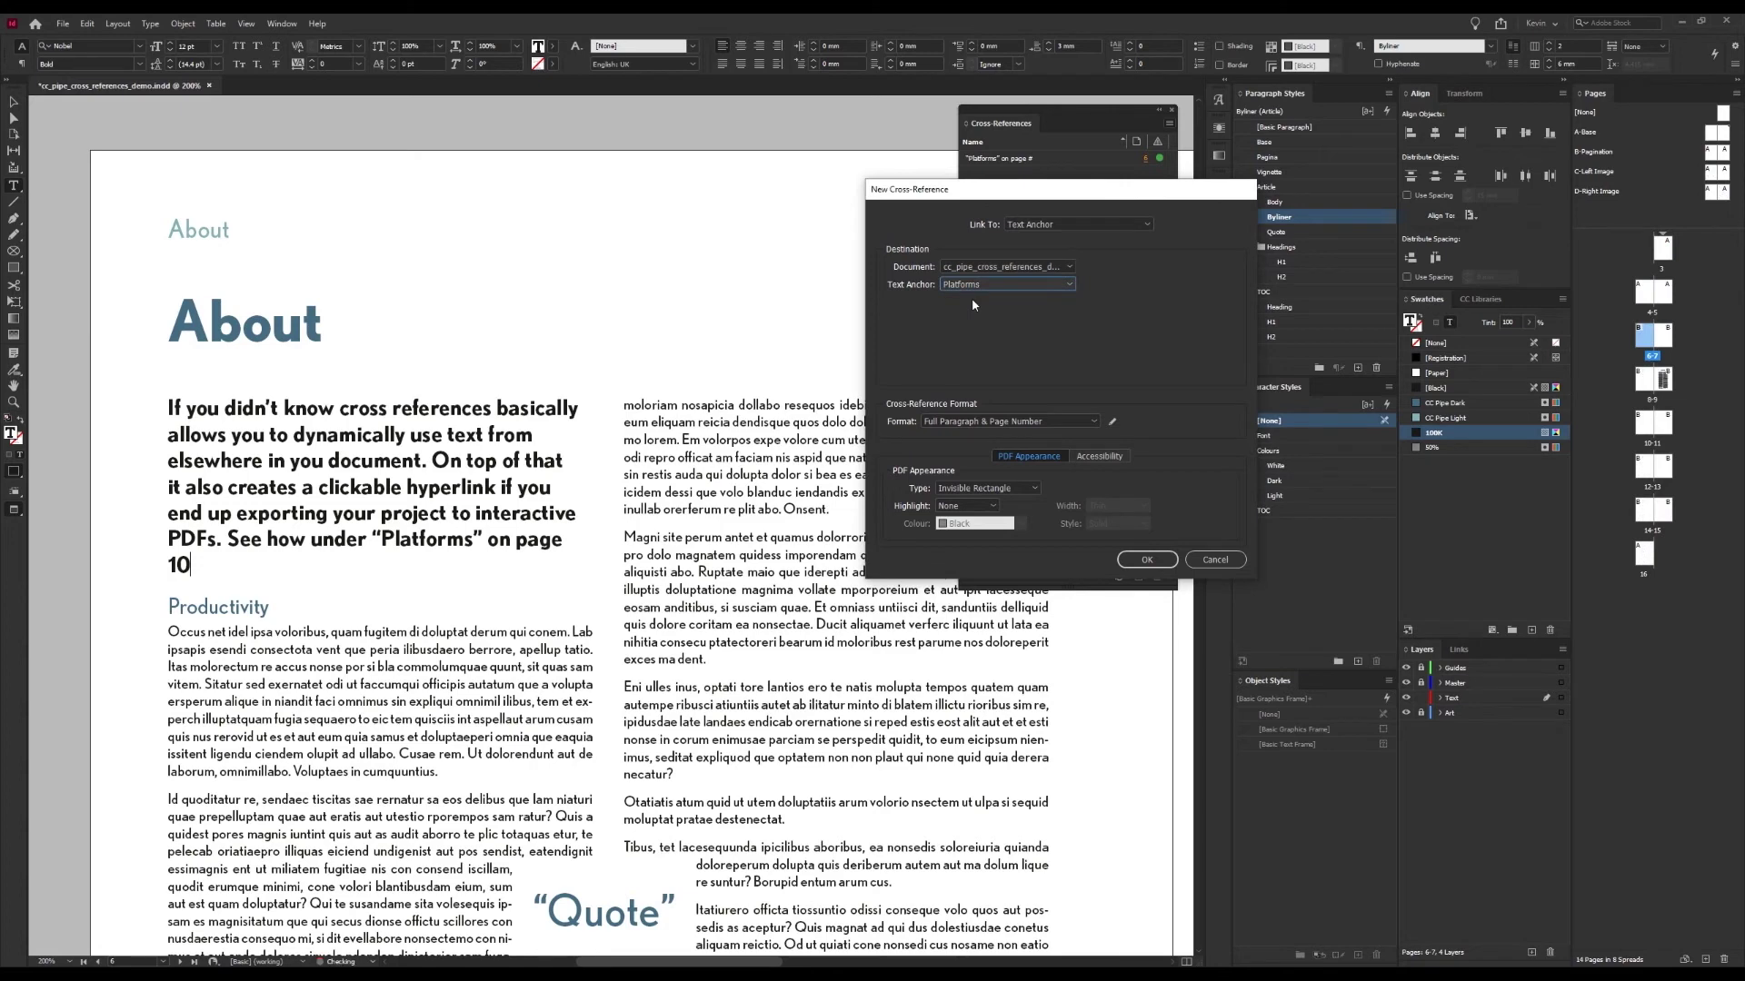
left_click(1021, 423)
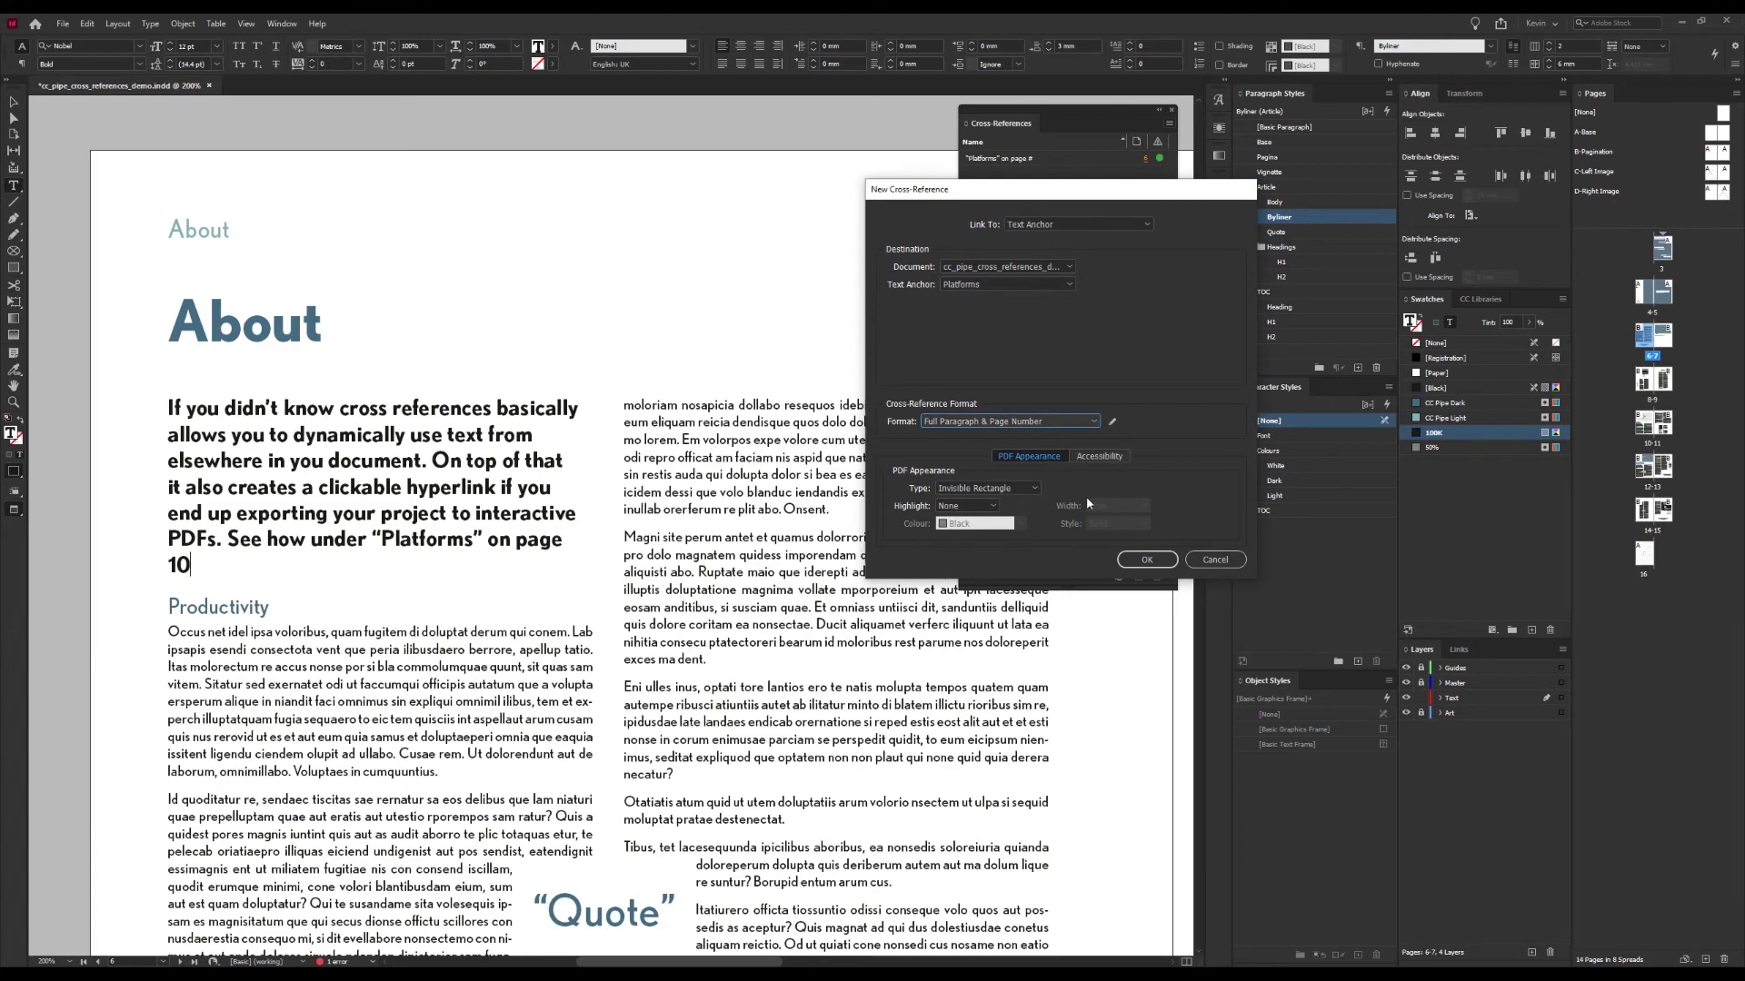
left_click(1146, 559)
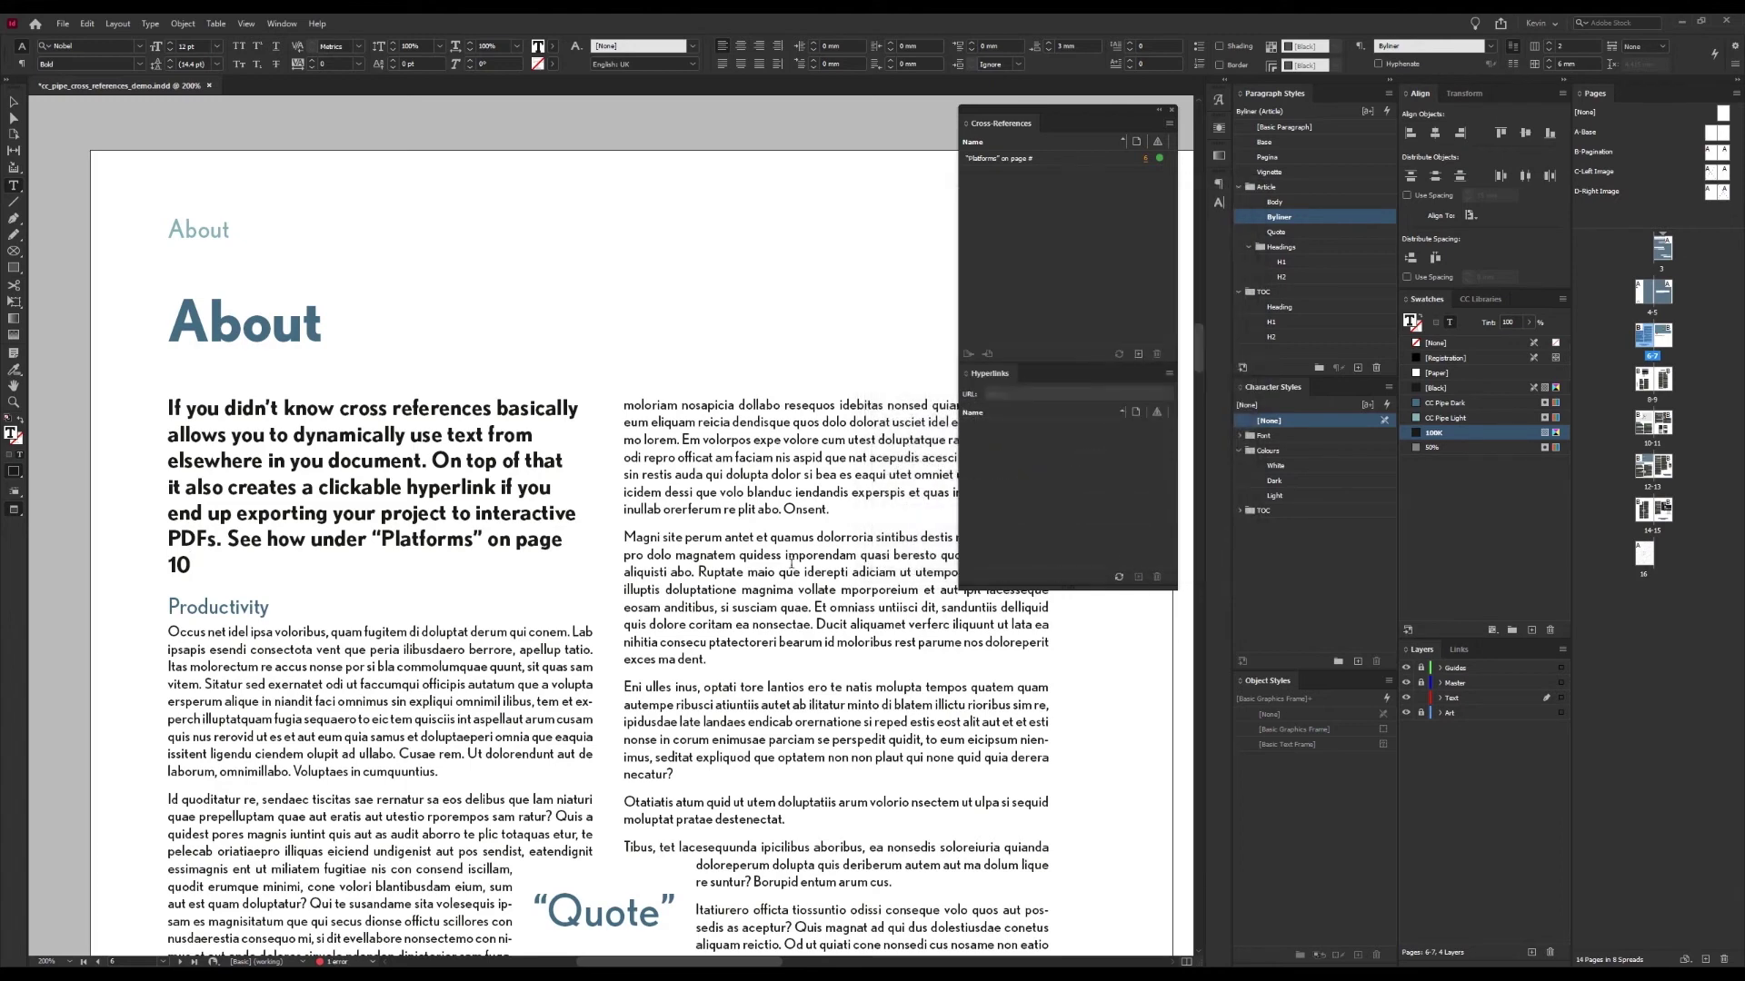
- Export as Adobe PDF (Interactive), replacing cc_pipe_cross_references_demo.pdf and accepting the overset text warning
key("Escape")
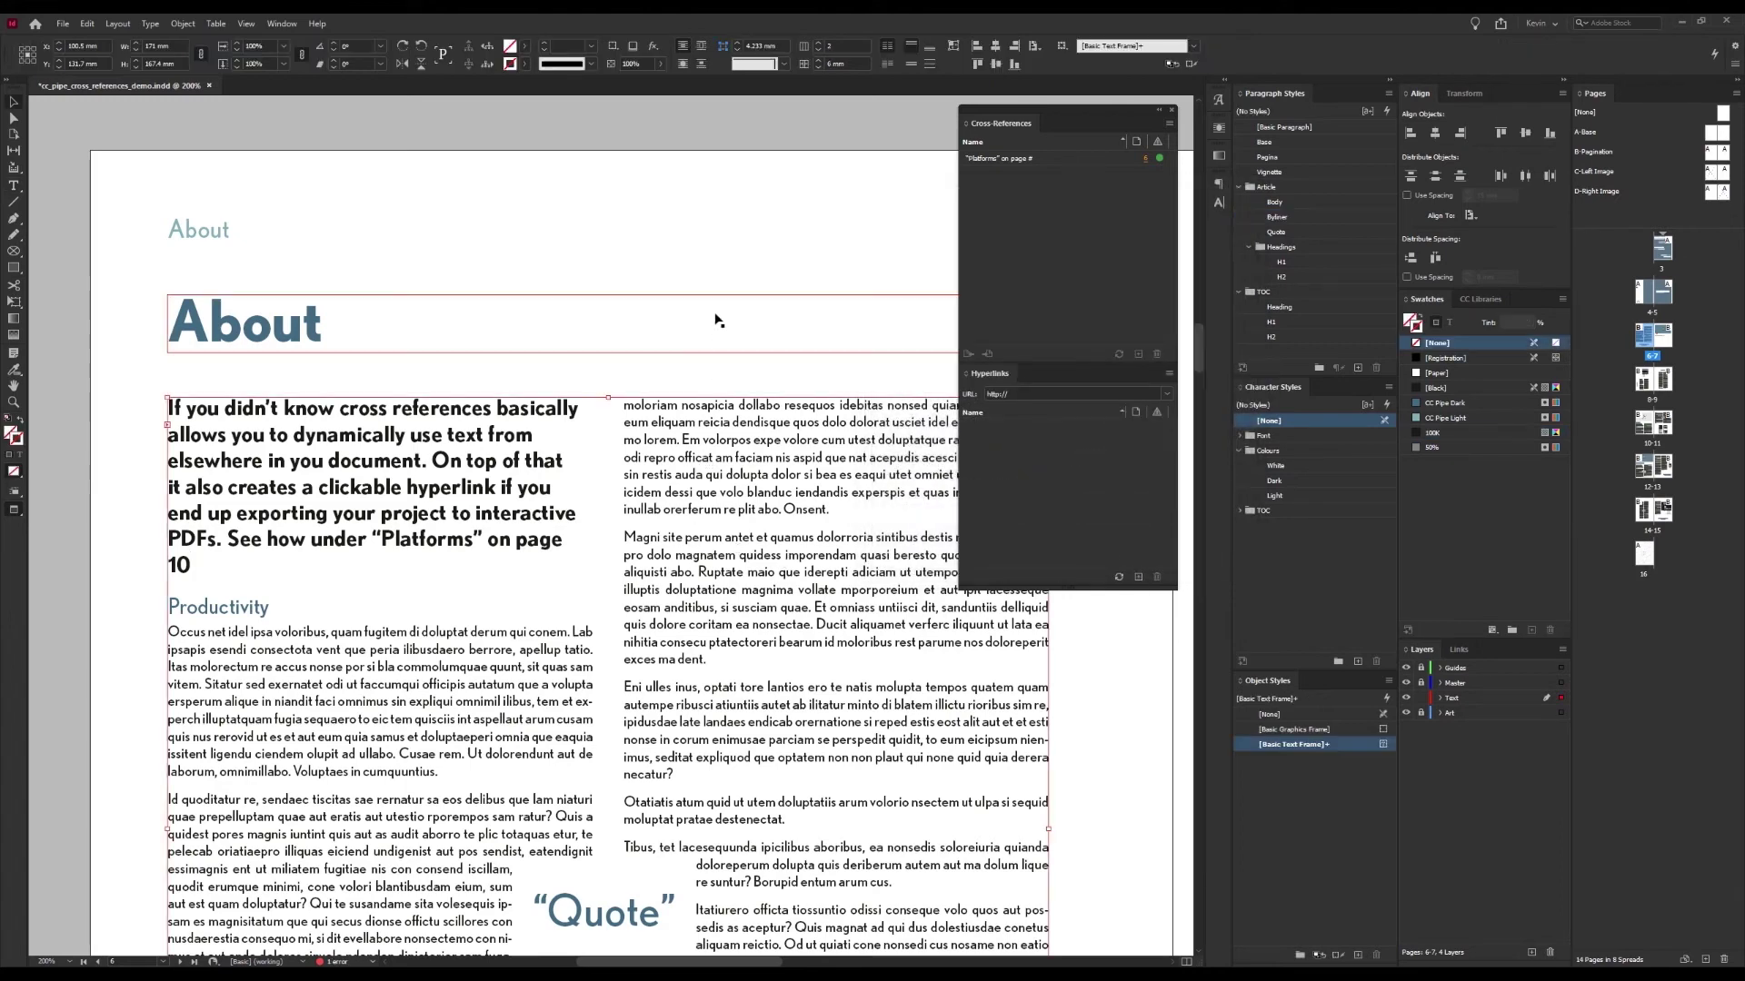
left_click(704, 251)
scroll(705, 252, "down", 1)
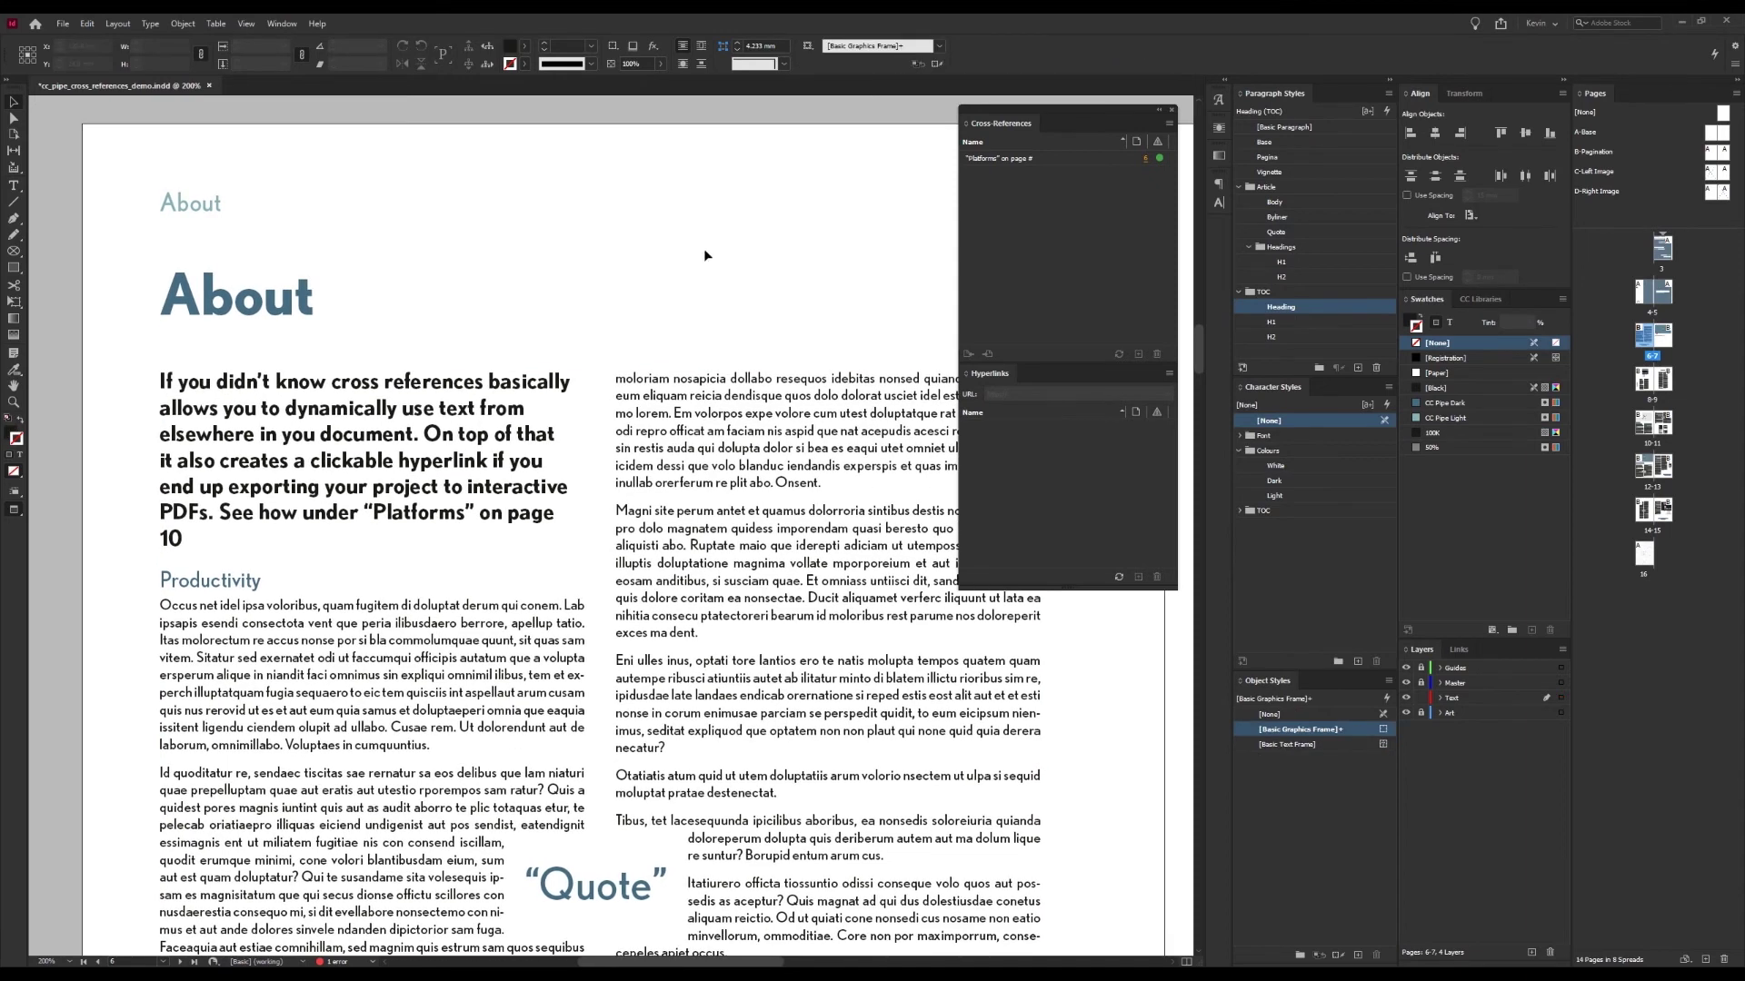
key("ctrl+e")
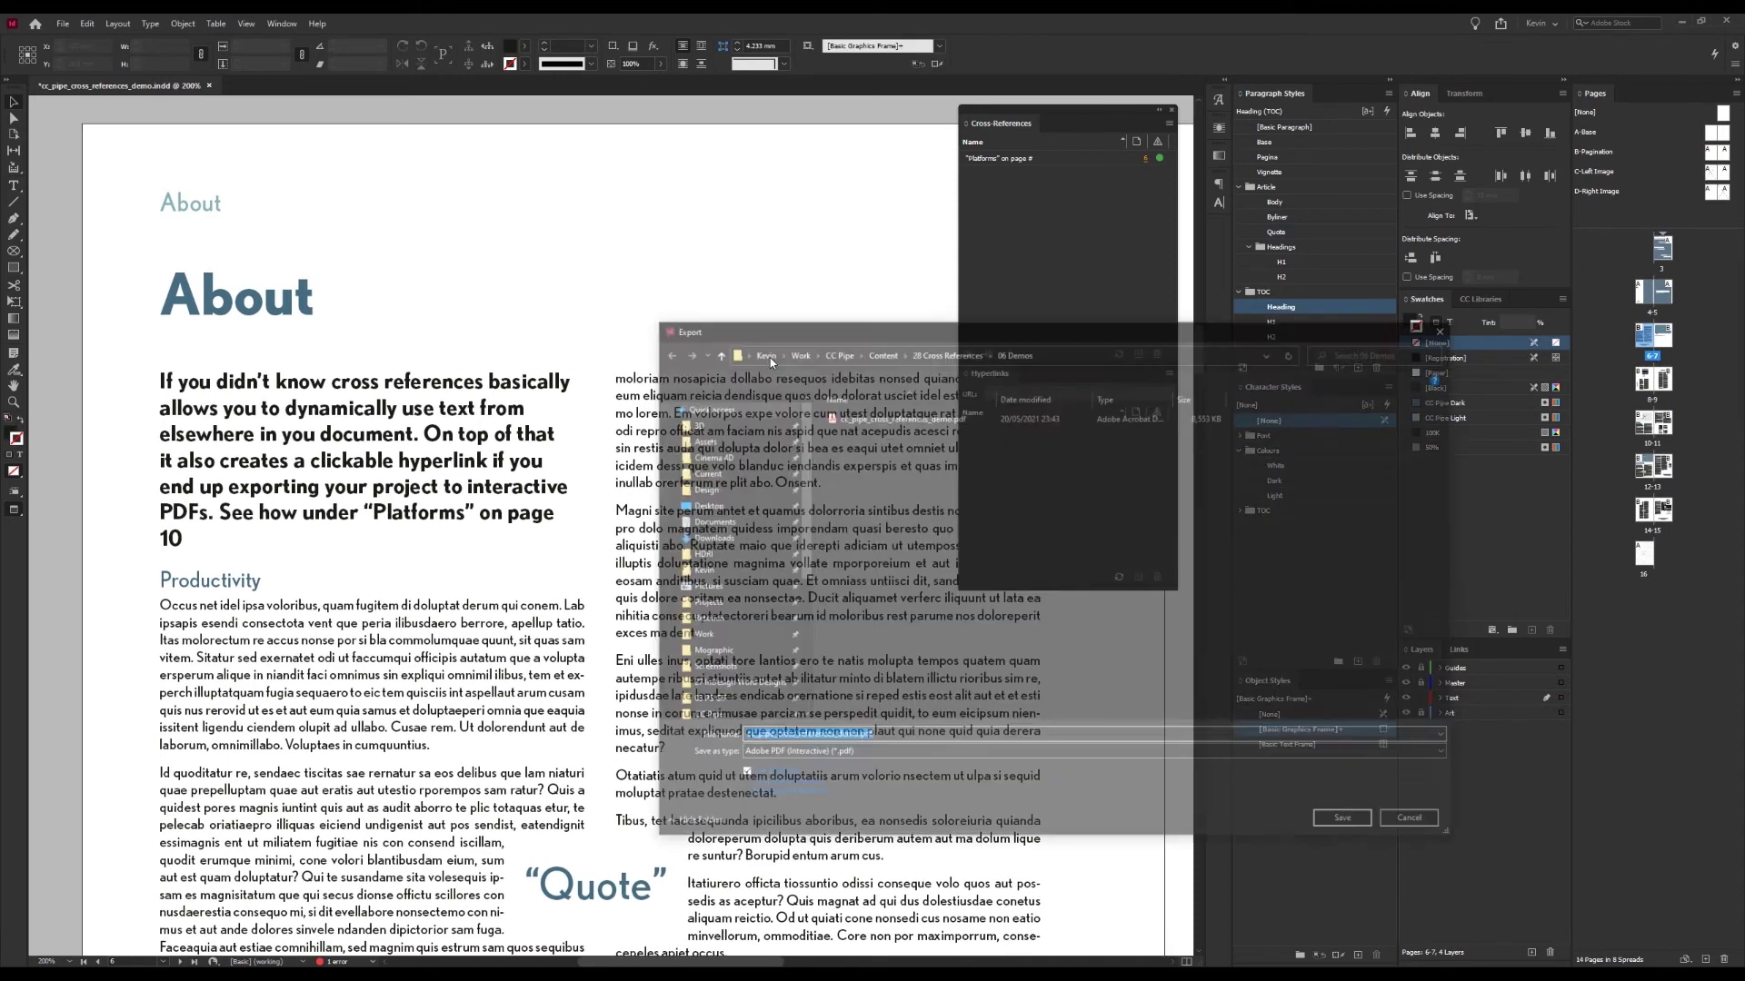
key("Return")
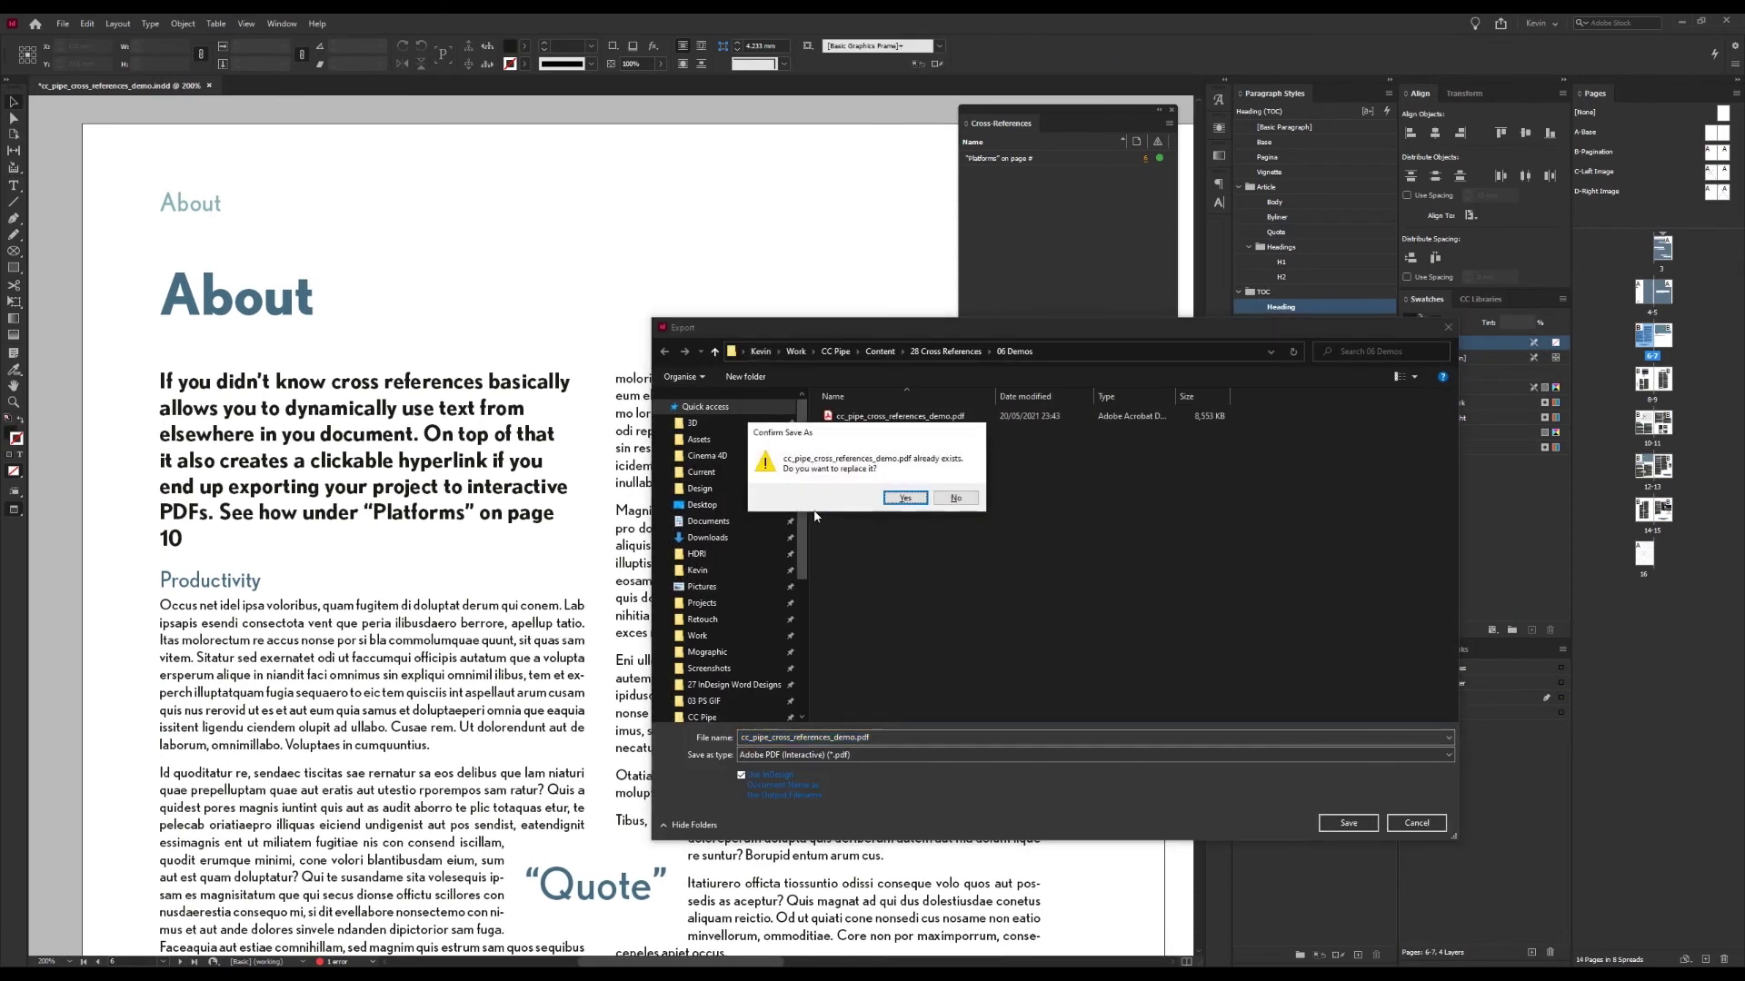
key("y")
key("Return")
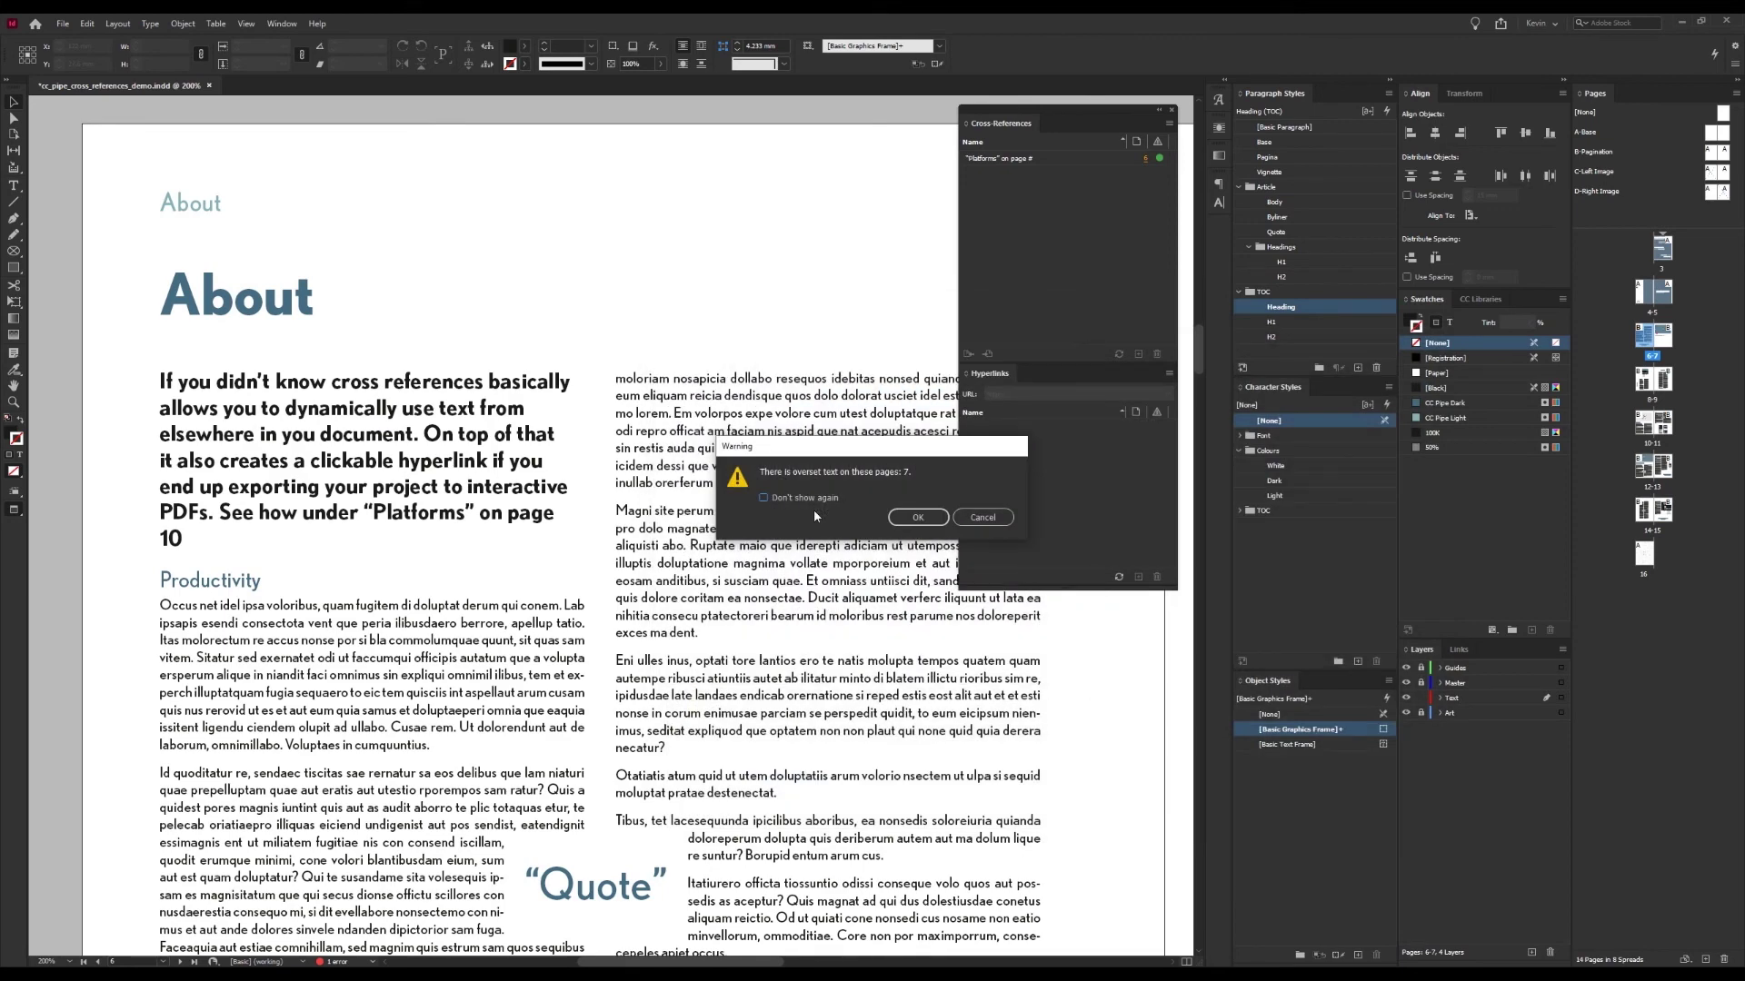
left_click(895, 521)
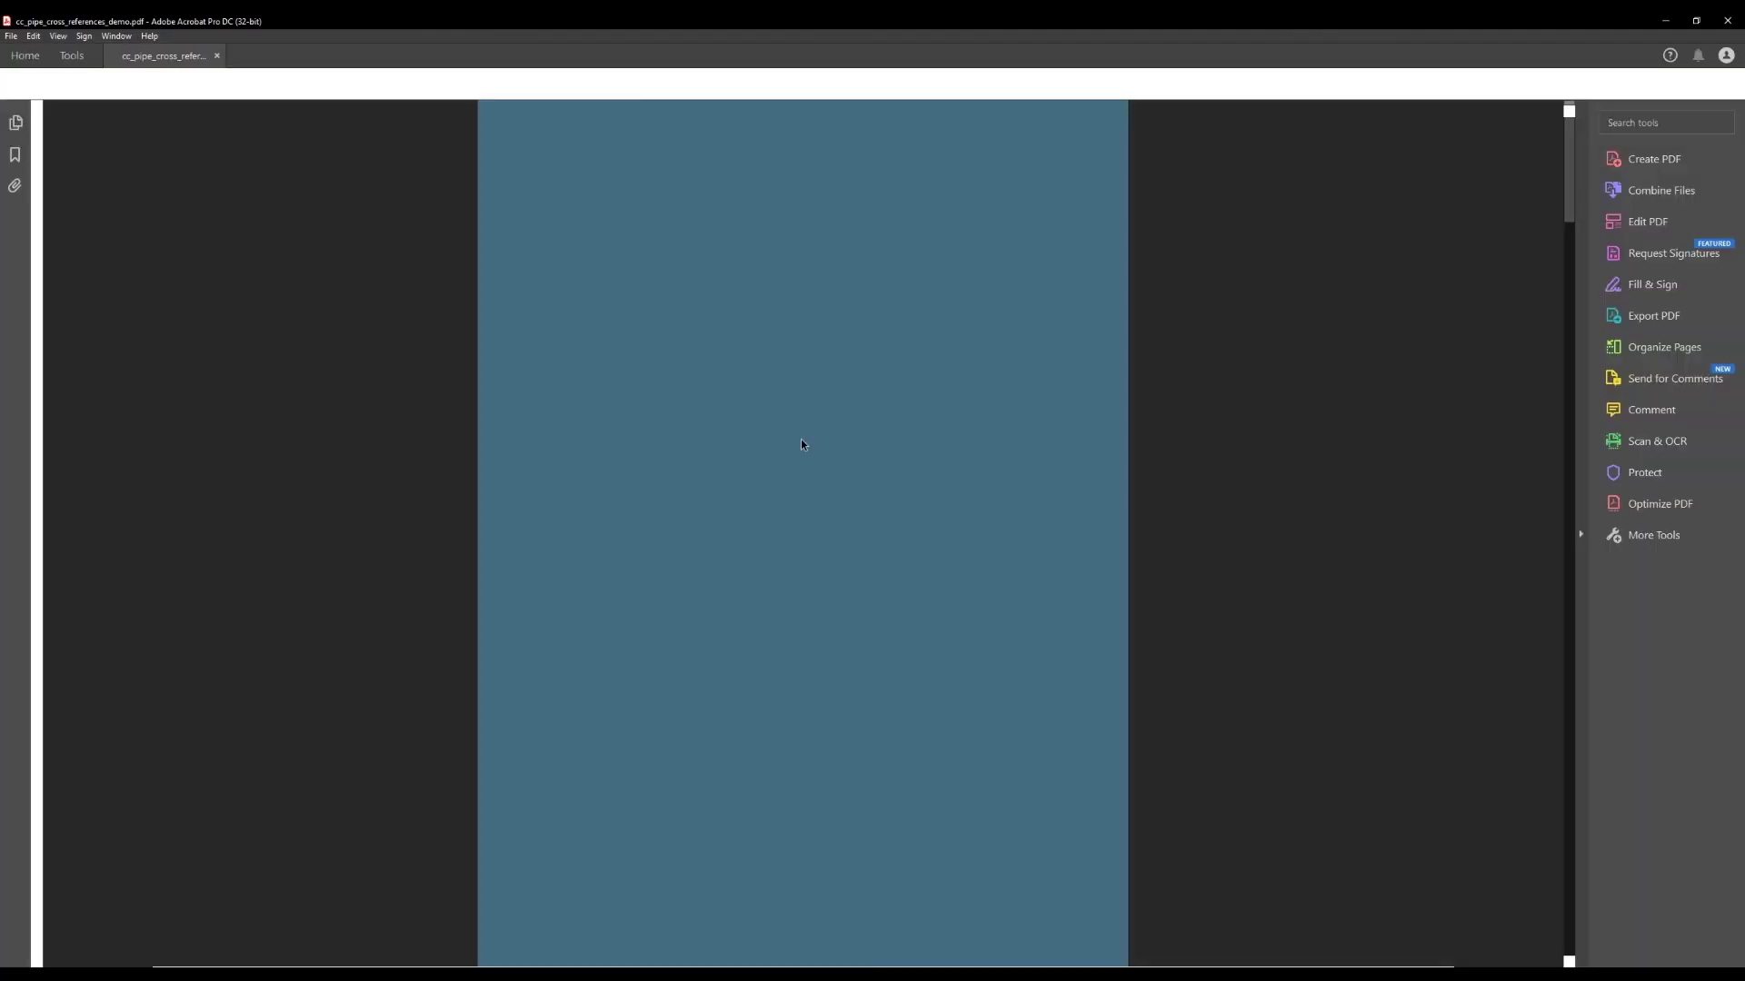
- In Acrobat, scroll to the About spread and click the byliner's Platforms link to reach page 10
scroll(786, 402, "down", 20)
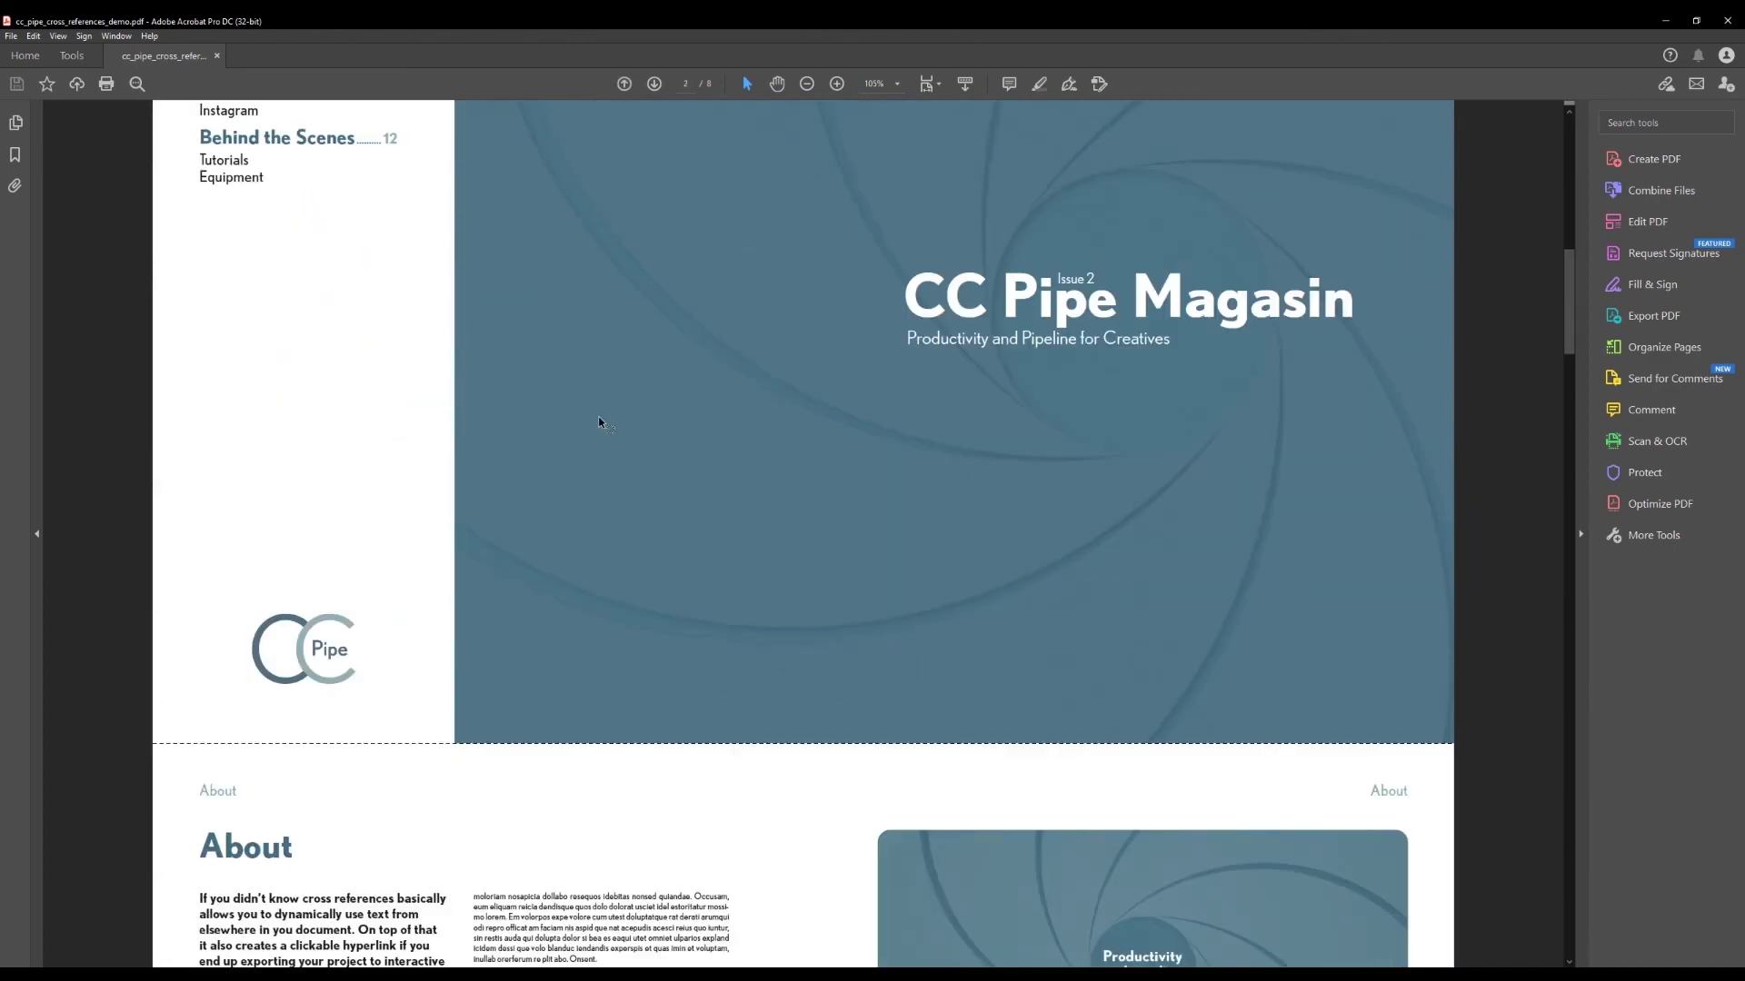
scroll(578, 427, "down", 3)
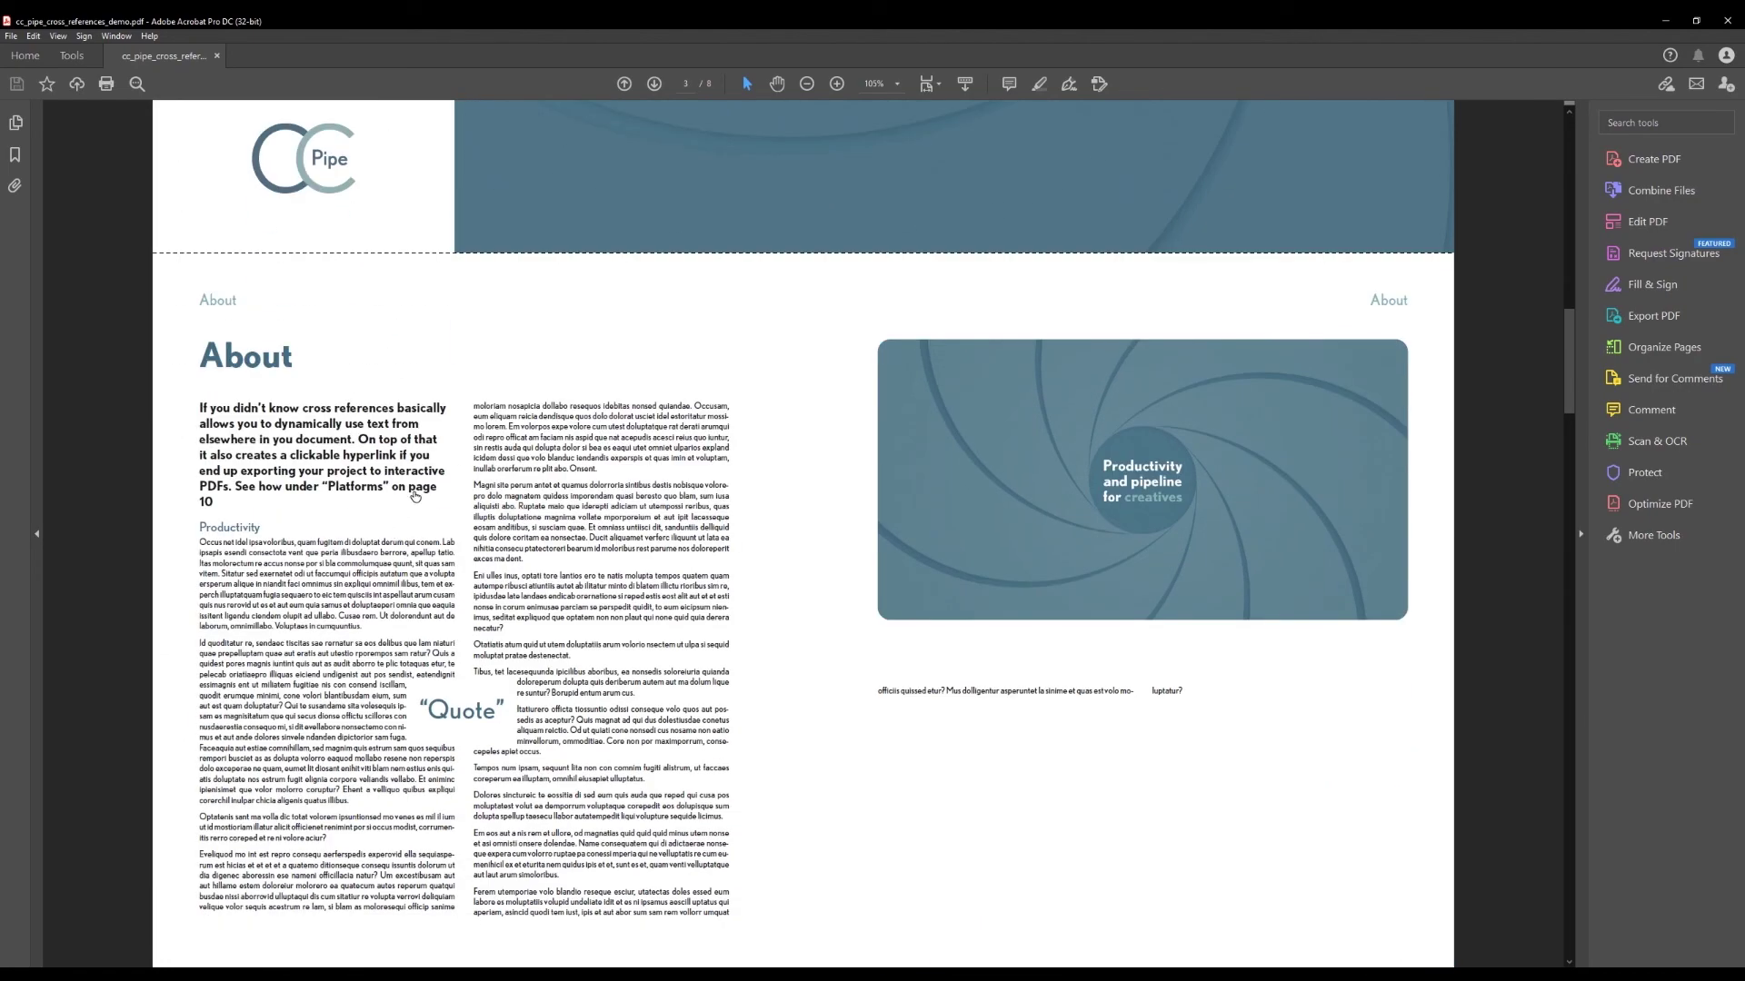
left_click(408, 493)
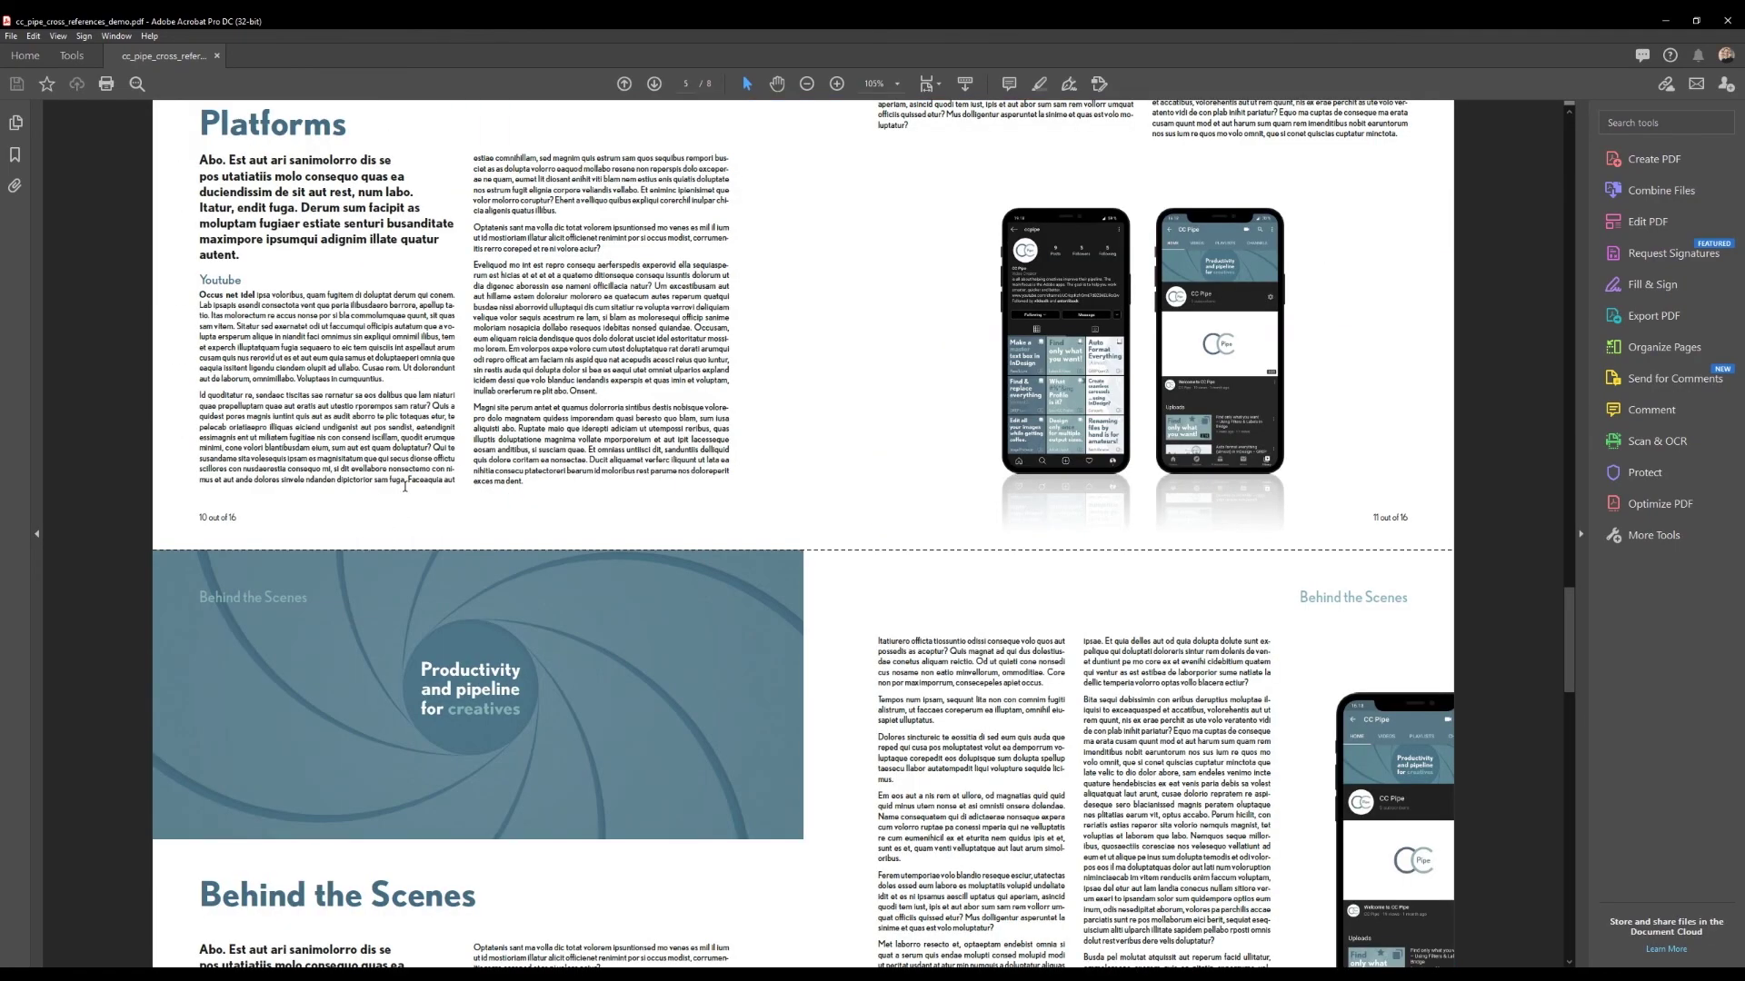